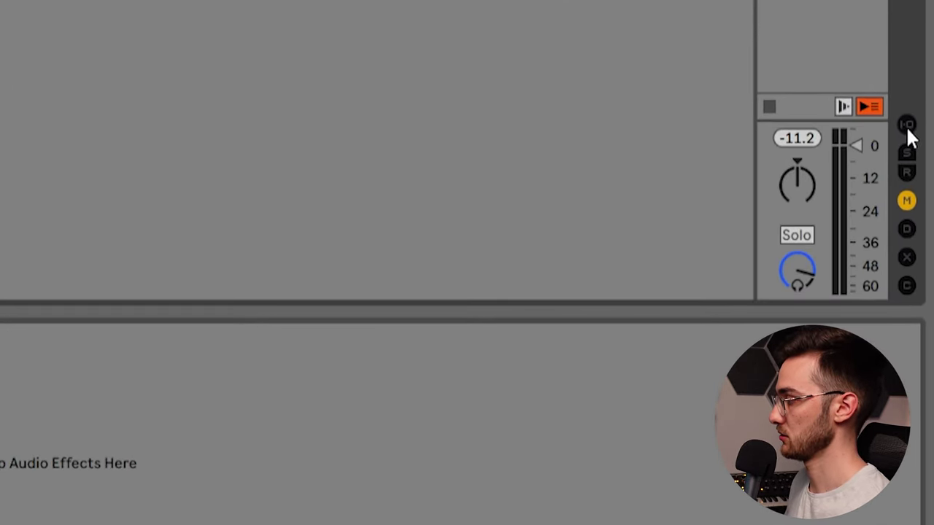
# Step: Show the track's input/output routing, then try the crossfader and CPU load meter views and hide them
pyautogui.click(906, 125)
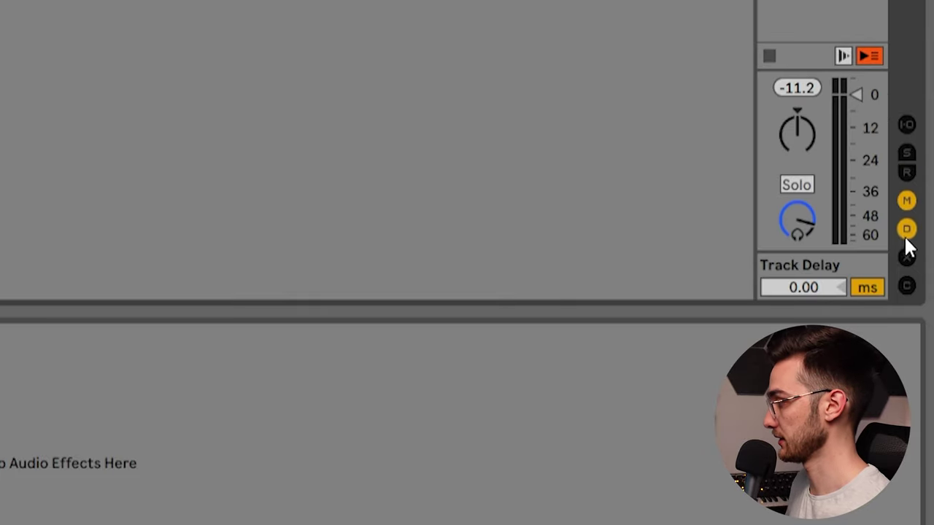
pyautogui.click(907, 229)
pyautogui.click(907, 256)
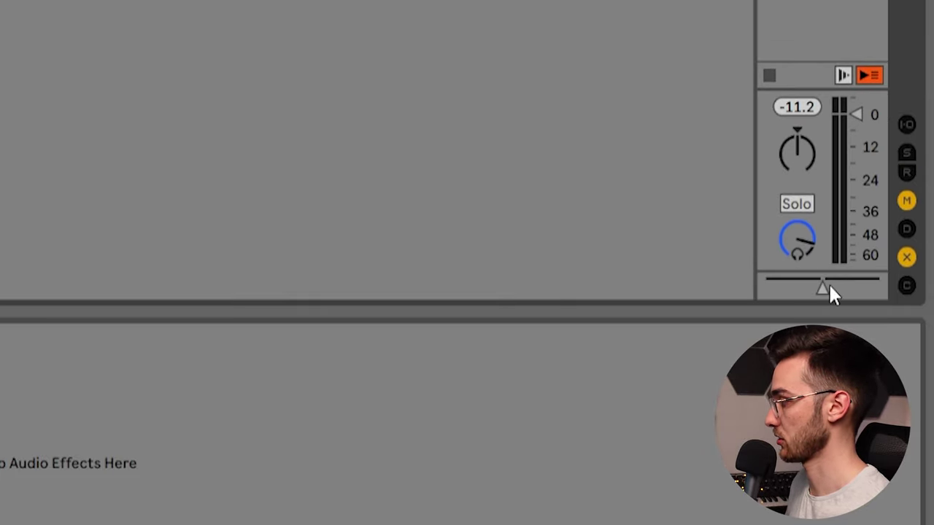
pyautogui.click(907, 257)
pyautogui.click(907, 285)
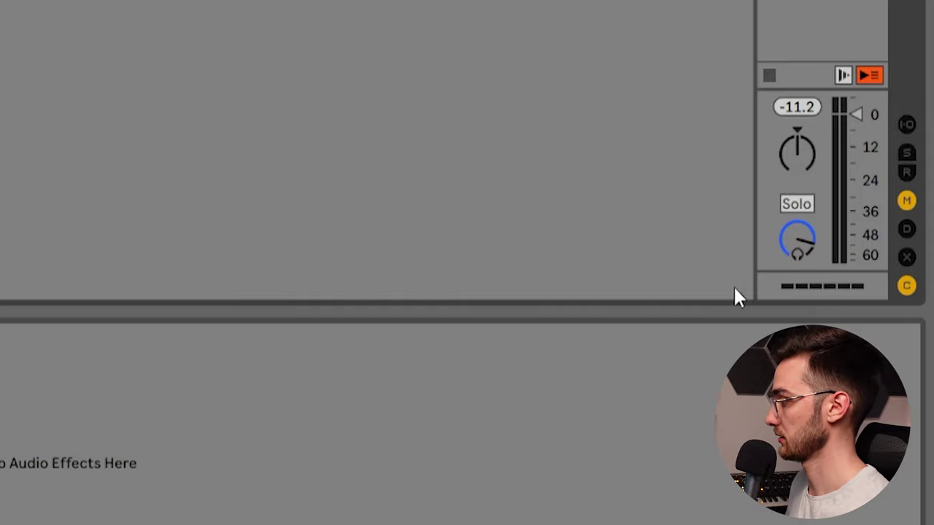
pyautogui.click(907, 285)
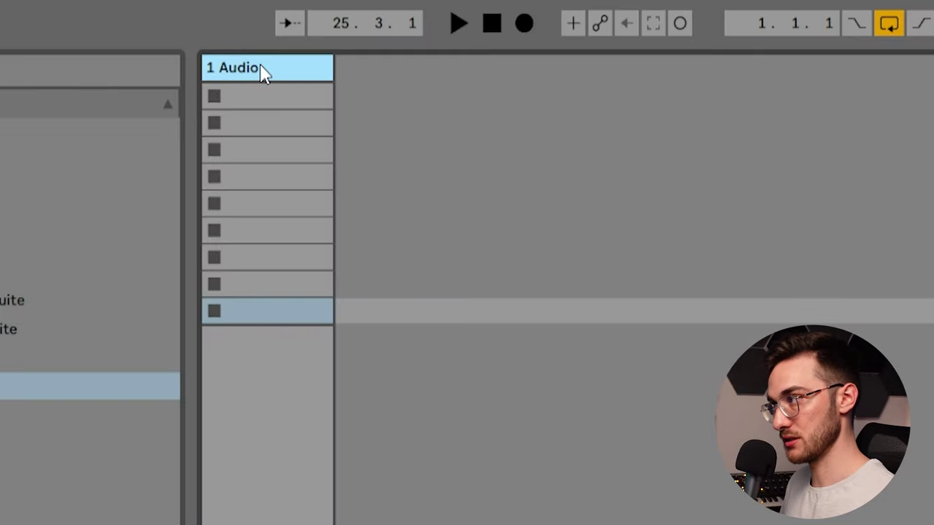
# Step: Place a tribal percussion loop into track 1's clip slots, then undo it
pyautogui.click(259, 96)
pyautogui.click(256, 124)
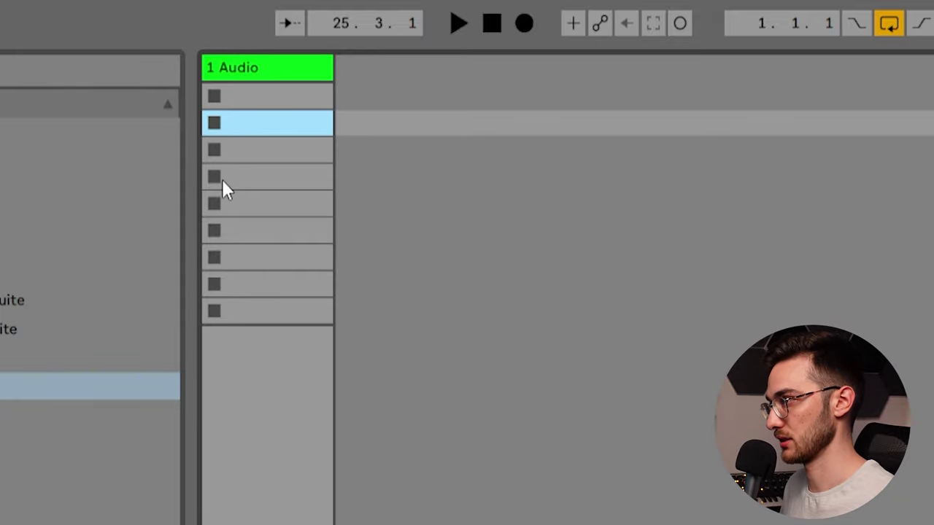
pyautogui.moveTo(52, 307); pyautogui.dragTo(255, 97)
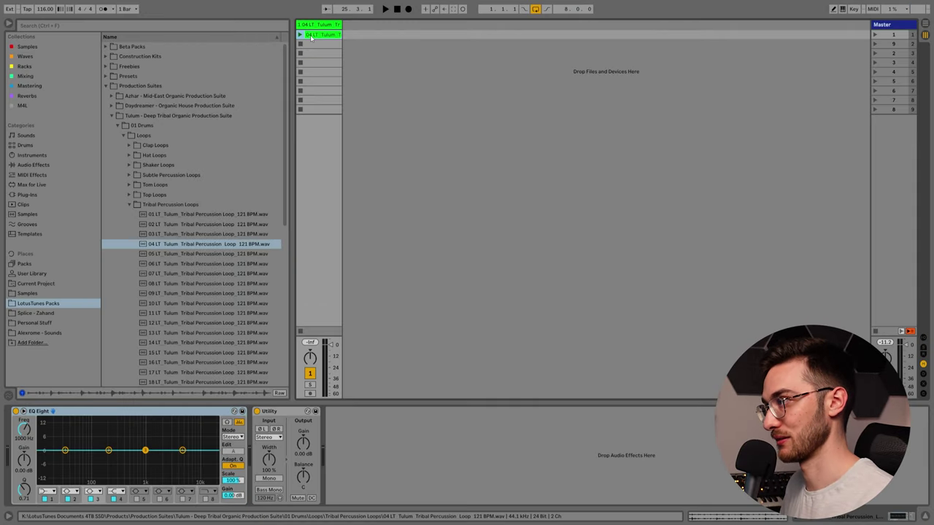
pyautogui.click(286, 312)
pyautogui.hotkey('ctrl', 'z')
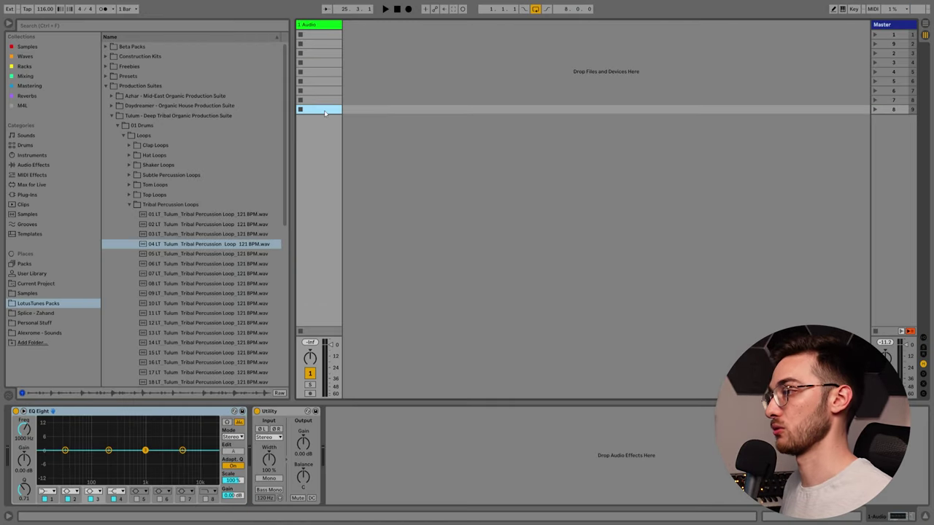
# Step: Insert extra empty scenes, then delete them down to nine scenes
pyautogui.hotkey('ctrl', 'i')
pyautogui.hotkey('ctrl', 'i')
pyautogui.hotkey('ctrl', 'i')
pyautogui.hotkey('ctrl', 'i')
pyautogui.hotkey('ctrl', 'i')
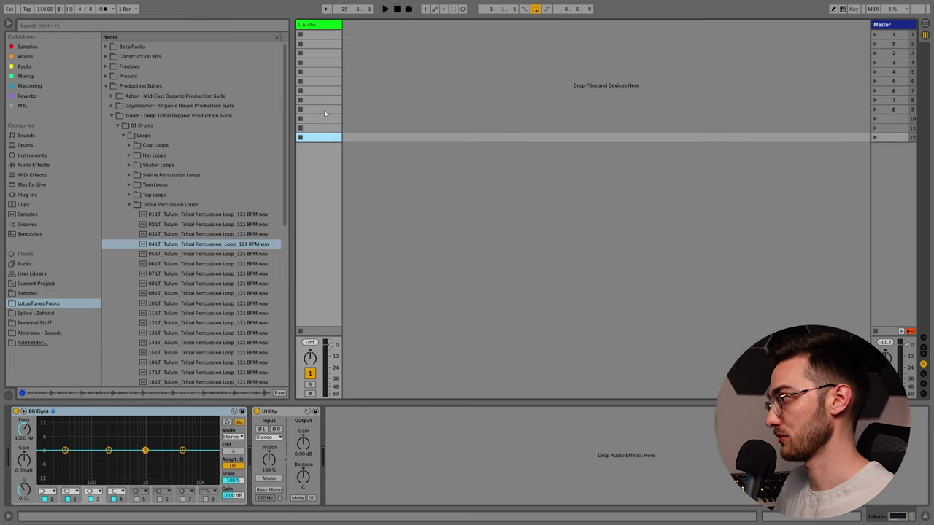
pyautogui.hotkey('ctrl', 'i')
pyautogui.hotkey('ctrl', 'i')
pyautogui.hotkey('ctrl', 'i')
pyautogui.hotkey('ctrl', 'i')
pyautogui.hotkey('ctrl', 'i')
pyautogui.hotkey('ctrl', 'i')
pyautogui.hotkey('ctrl', 'i')
pyautogui.hotkey('ctrl', 'i')
pyautogui.hotkey('ctrl', 'i')
pyautogui.hotkey('ctrl', 'i')
pyautogui.hotkey('ctrl', 'i')
pyautogui.hotkey('ctrl', 'i')
pyautogui.hotkey('ctrl', 'i')
pyautogui.hotkey('ctrl', 'i')
pyautogui.hotkey('ctrl', 'i')
pyautogui.hotkey('ctrl', 'i')
pyautogui.hotkey('ctrl', 'i')
pyautogui.hotkey('ctrl', 'i')
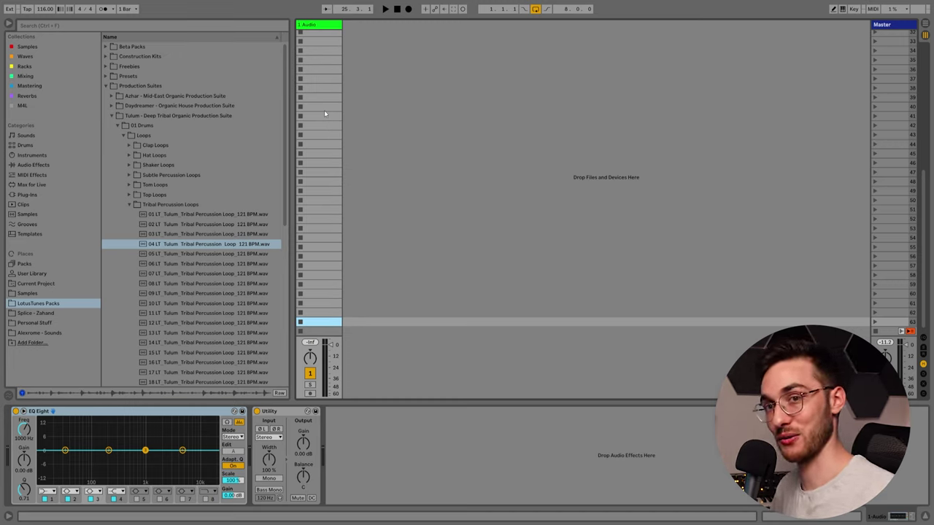
pyautogui.press('Up')
pyautogui.press('Up')
pyautogui.press('Up')
pyautogui.press('Up')
pyautogui.press('Up')
pyautogui.press('Up')
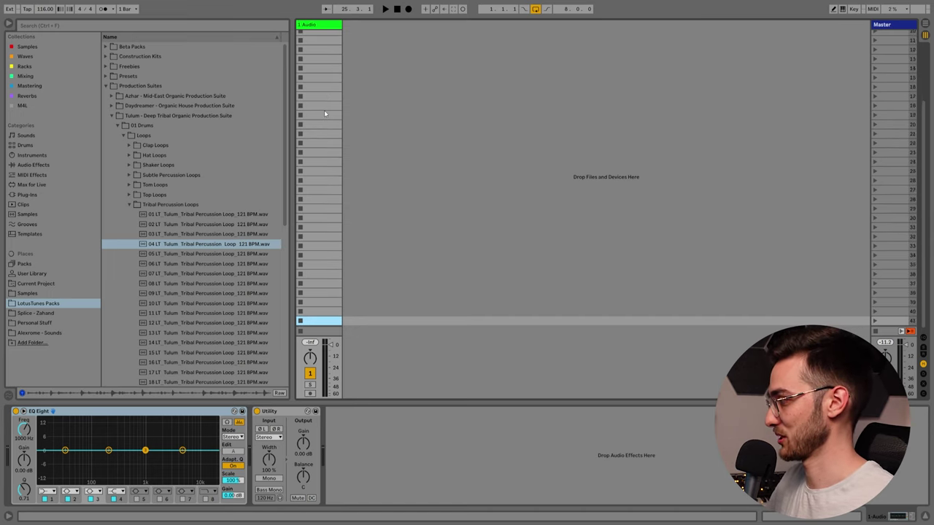
pyautogui.press('Delete')
pyautogui.press('Delete')
pyautogui.press('Delete')
pyautogui.press('Delete')
pyautogui.press('Delete')
pyautogui.press('Delete')
pyautogui.press('Delete')
pyautogui.press('Delete')
pyautogui.press('Delete')
pyautogui.press('Delete')
pyautogui.press('Delete')
pyautogui.press('Delete')
pyautogui.press('Delete')
pyautogui.press('Delete')
pyautogui.press('Delete')
pyautogui.press('Delete')
pyautogui.press('Delete')
pyautogui.press('Delete')
pyautogui.press('Delete')
pyautogui.press('Delete')
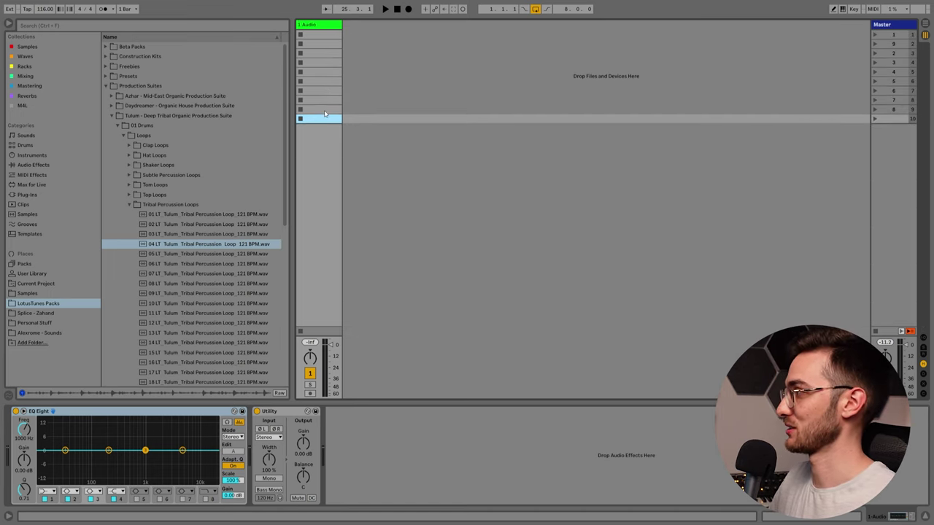
pyautogui.press('Delete')
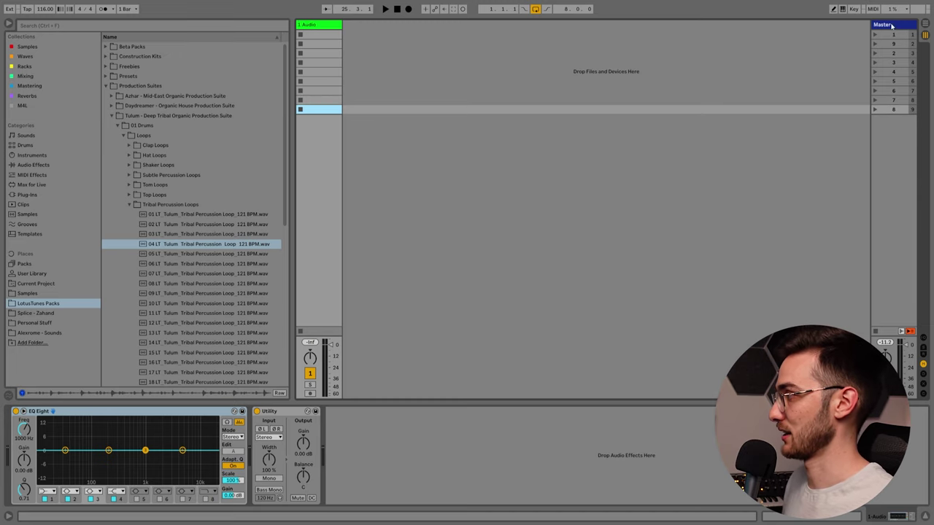
# Step: Drag subtle percussion loop 17 into the 1 Audio track's first clip slot
pyautogui.click(331, 27)
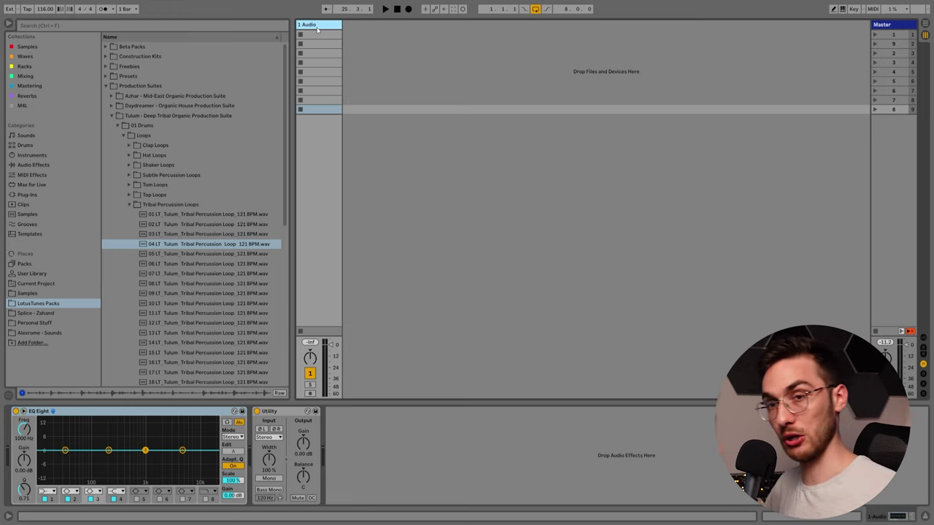
pyautogui.click(129, 176)
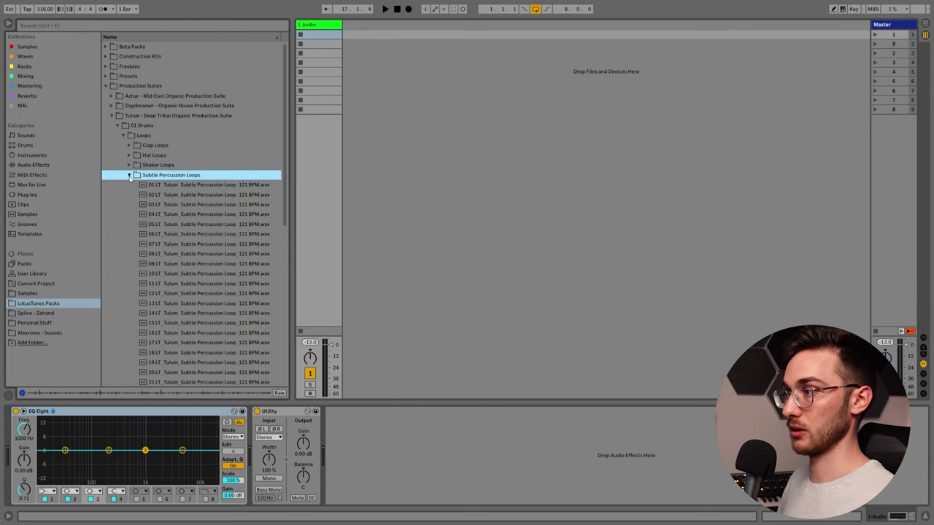
pyautogui.scroll(-3, 179, 200)
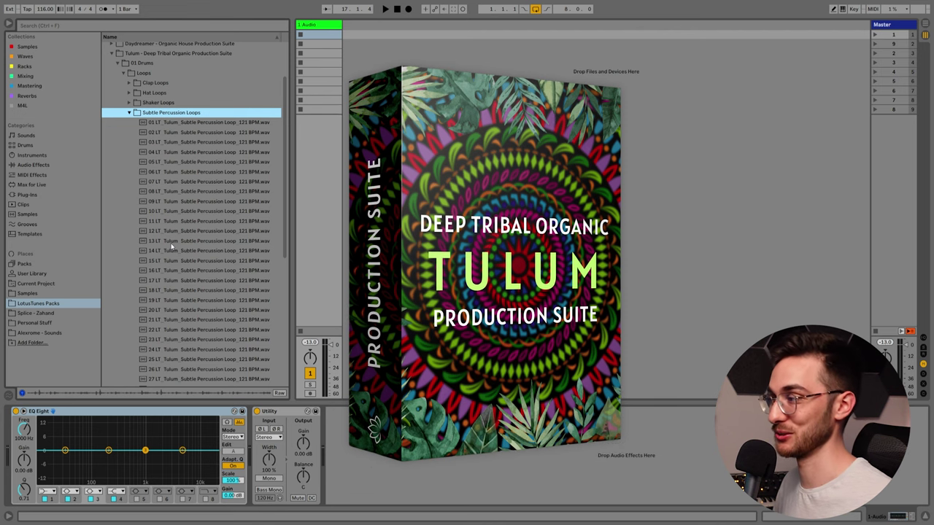
pyautogui.click(235, 280)
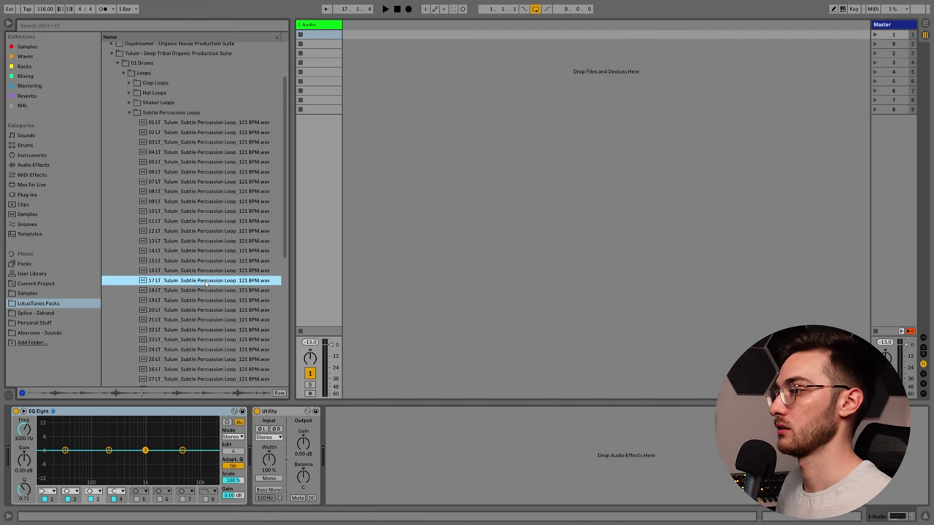
pyautogui.moveTo(206, 283); pyautogui.dragTo(331, 38)
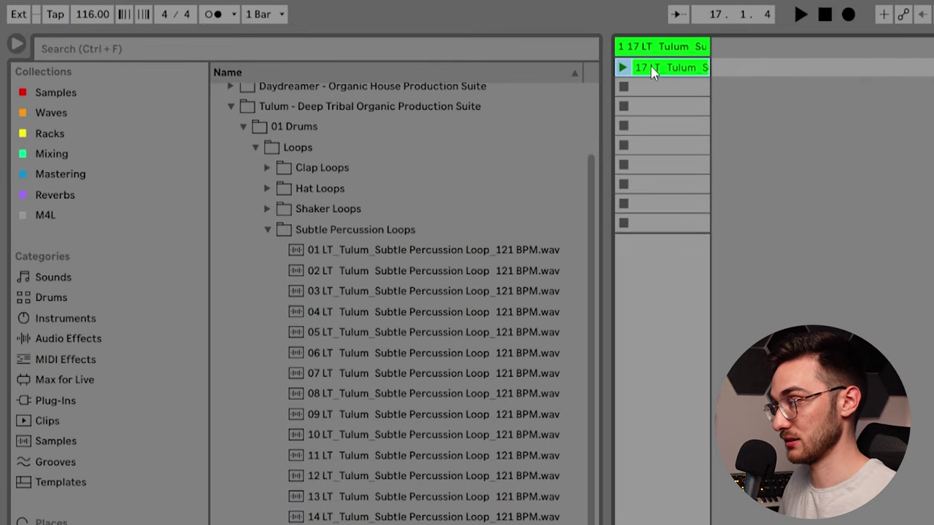
# Step: Launch the loop 17 clip and set the song tempo to 116 BPM
pyautogui.click(622, 67)
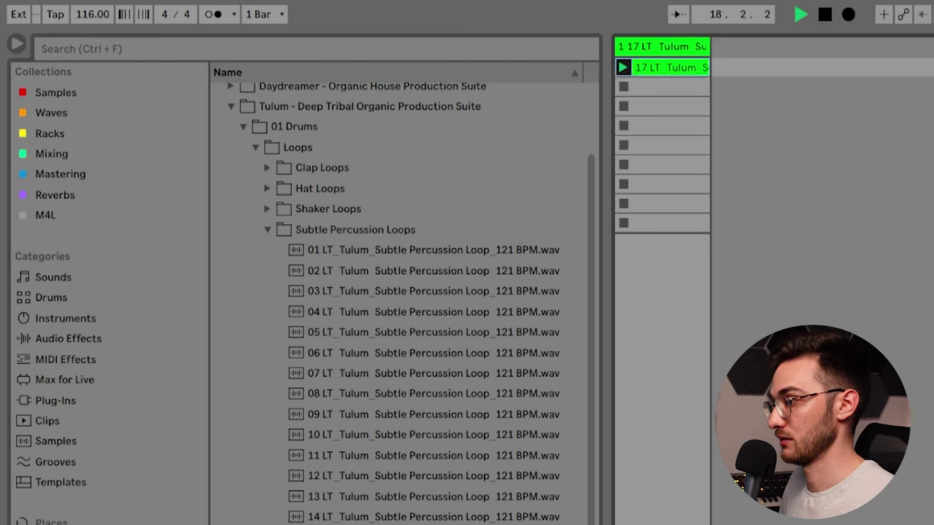
pyautogui.click(89, 16)
pyautogui.write('116')
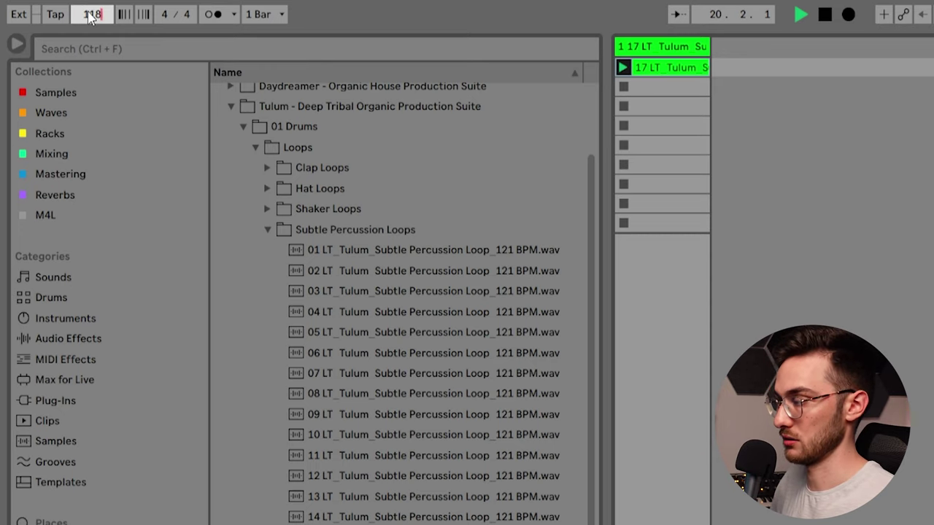
pyautogui.press('Return')
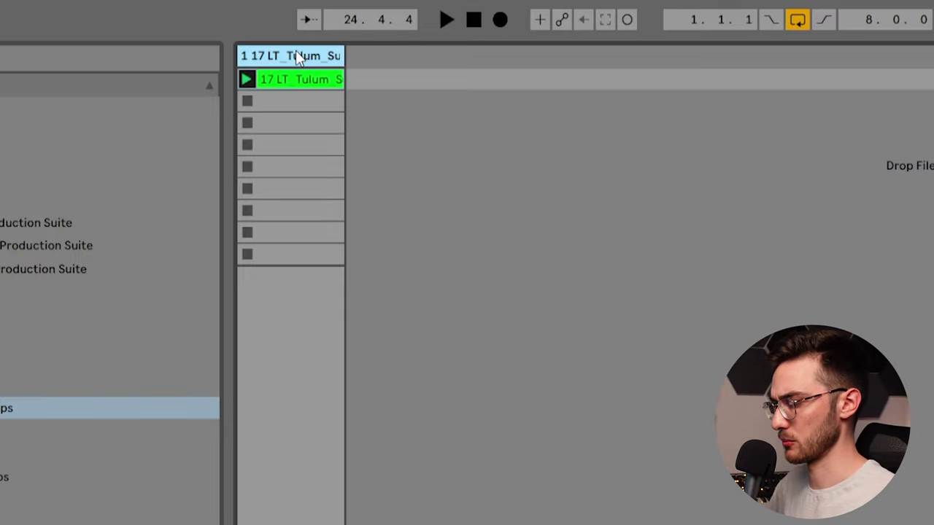
# Step: Create a MIDI track, move it to the first position, and add an empty clip in its first slot
pyautogui.hotkey('ctrl', 'shift', 't')
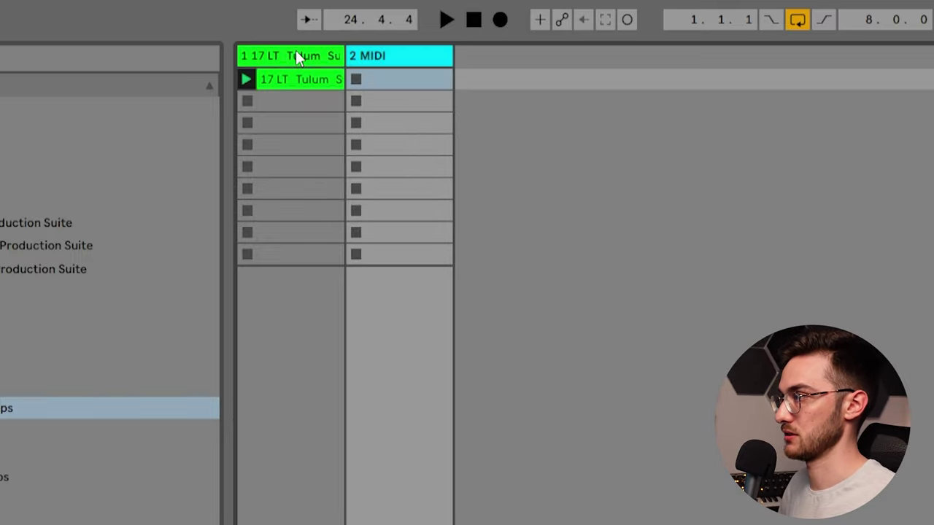
pyautogui.moveTo(392, 55); pyautogui.dragTo(245, 58)
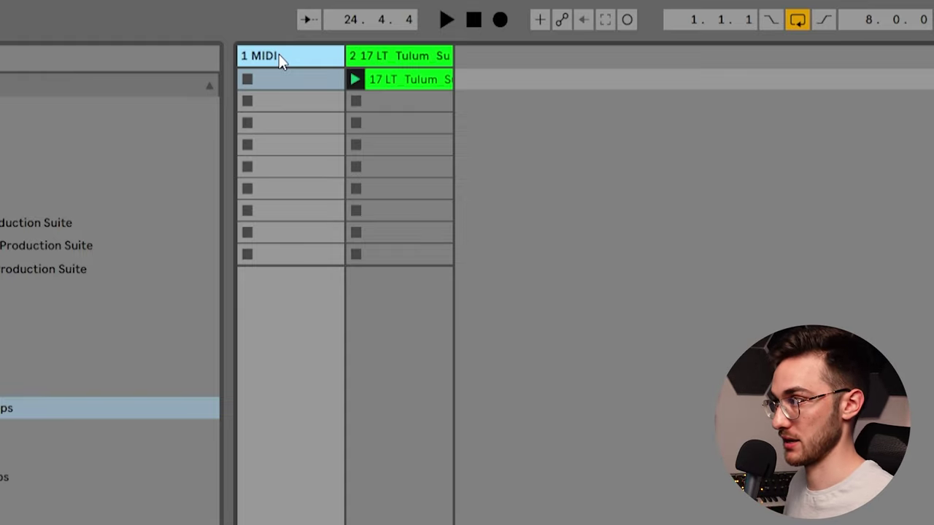
pyautogui.click(278, 84)
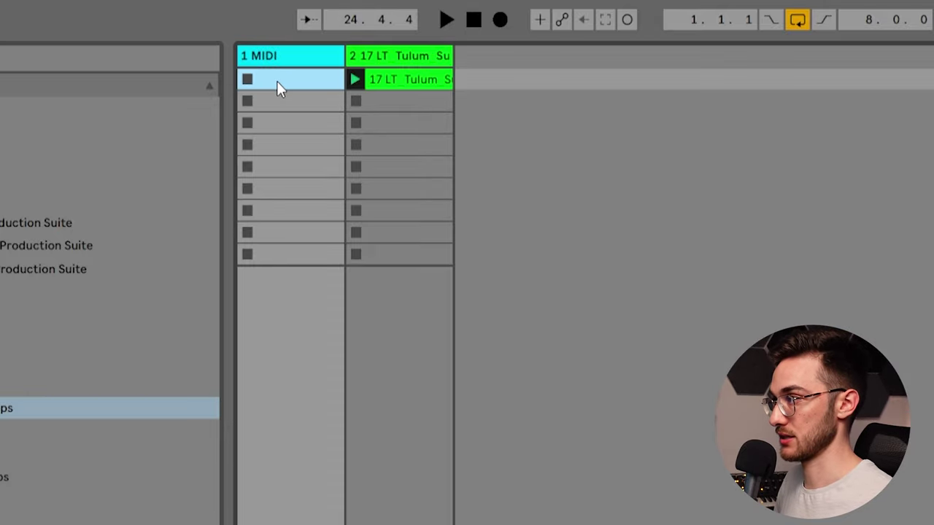
pyautogui.doubleClick(276, 81)
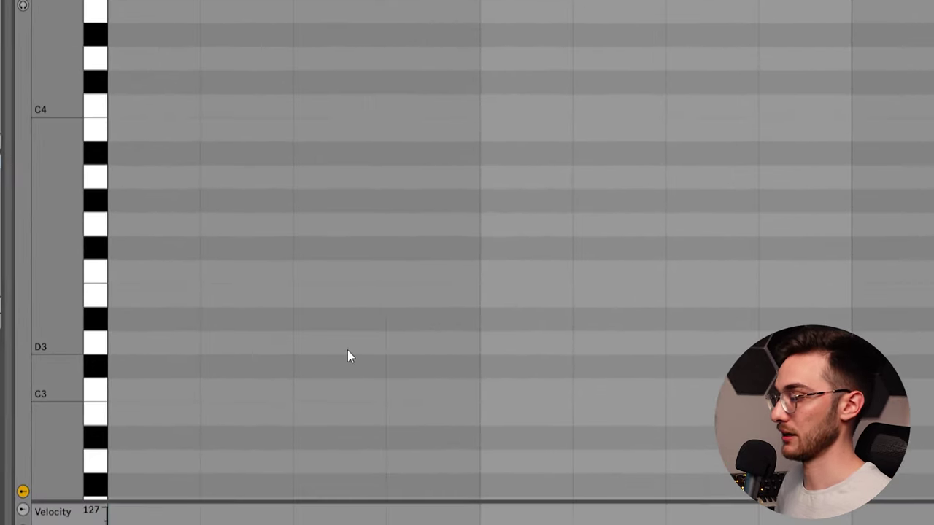
# Step: Set the grid to 1/4, draw a C3 note, loop the clip to one beat and launch it
pyautogui.rightClick(348, 352)
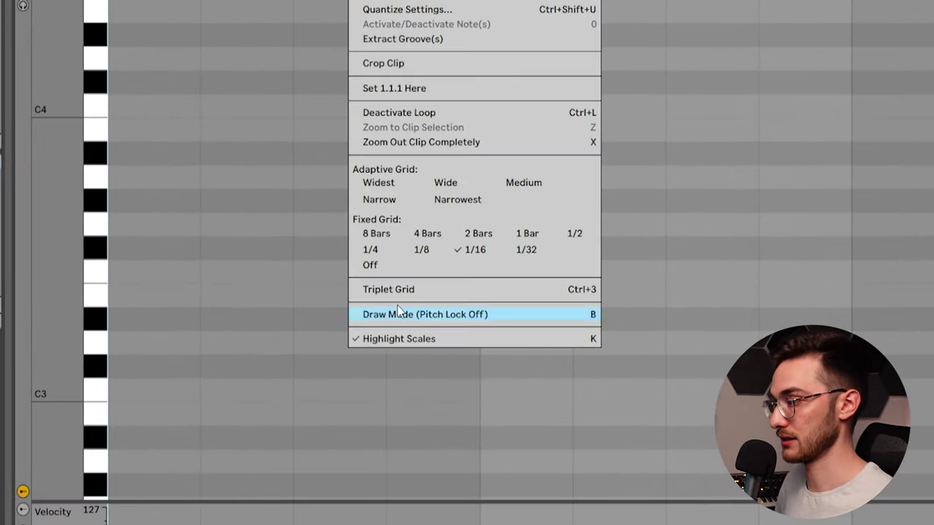
pyautogui.click(378, 250)
pyautogui.doubleClick(125, 391)
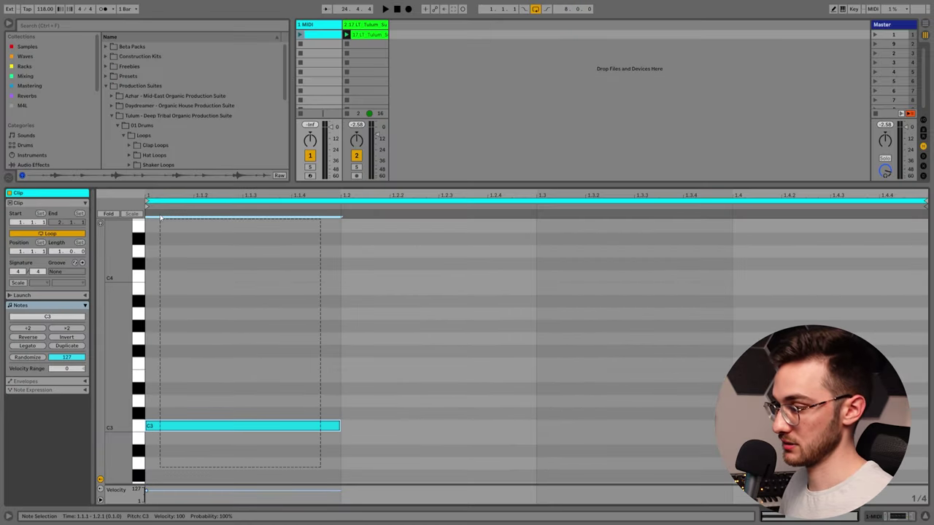
pyautogui.hotkey('ctrl', 'l')
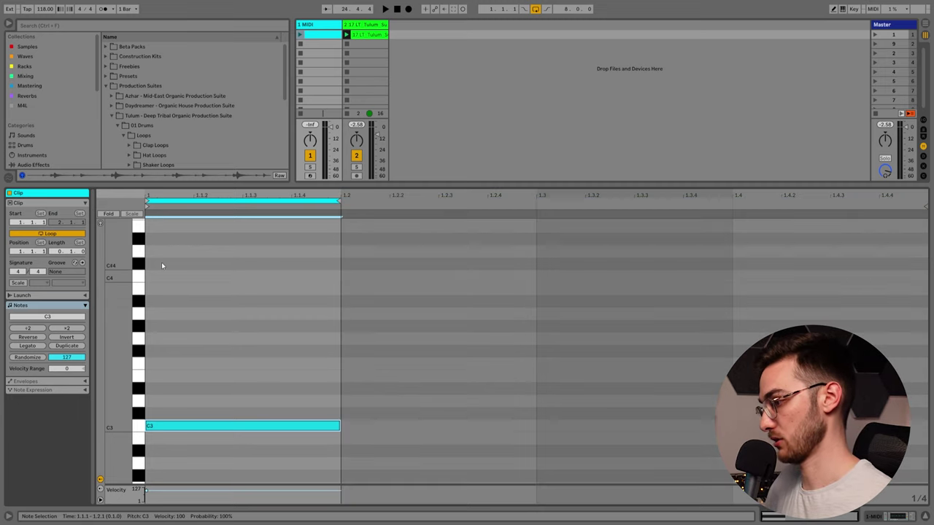
pyautogui.click(300, 34)
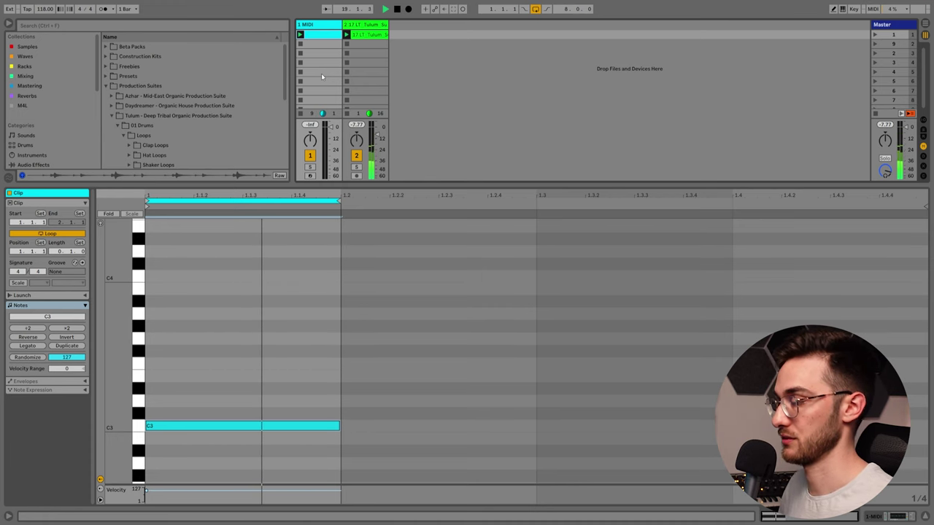
pyautogui.hotkey('shift', 'Tab')
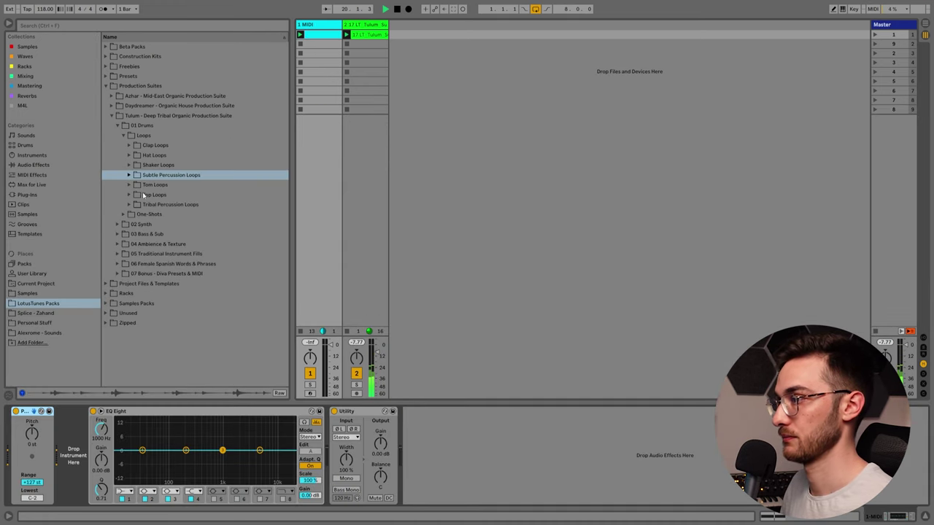
# Step: Load the 01 Kick - Allrounder one-shot from One-Shots > Kicks onto track 1
pyautogui.click(124, 136)
pyautogui.click(123, 145)
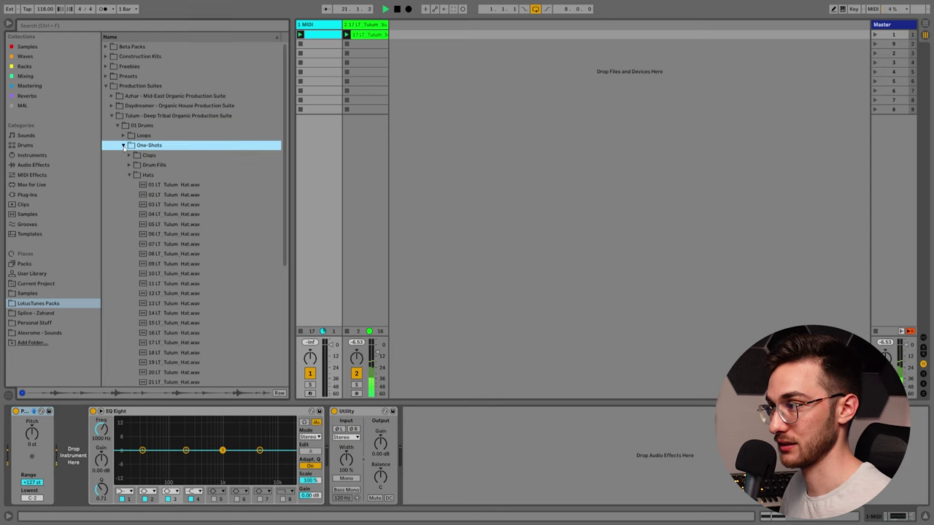
pyautogui.click(129, 175)
pyautogui.click(128, 185)
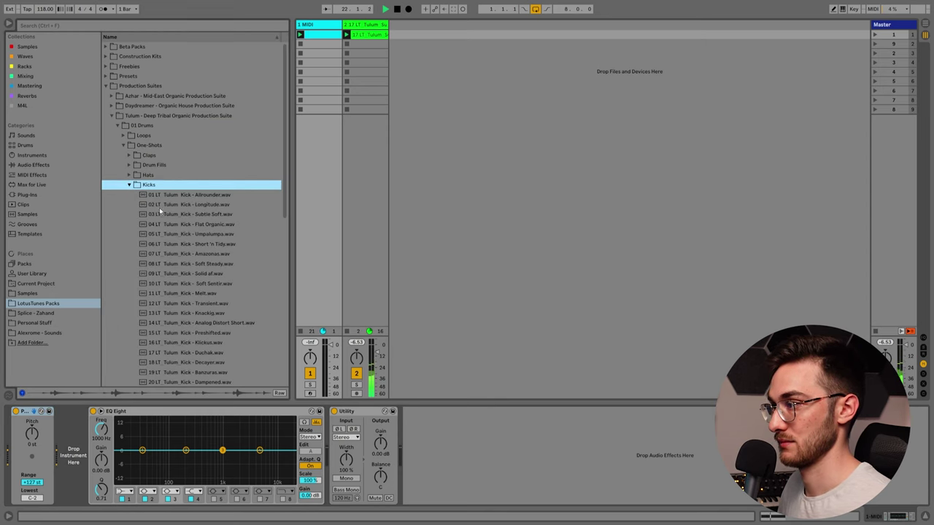
pyautogui.moveTo(185, 195); pyautogui.dragTo(94, 440)
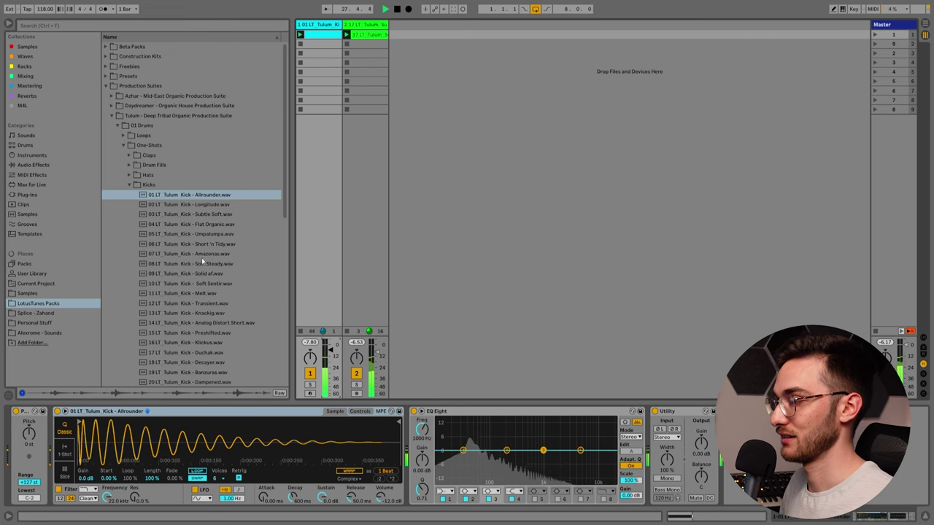
# Step: Collapse the Kicks and Shakers folders and reopen the drum Loops folder
pyautogui.click(128, 184)
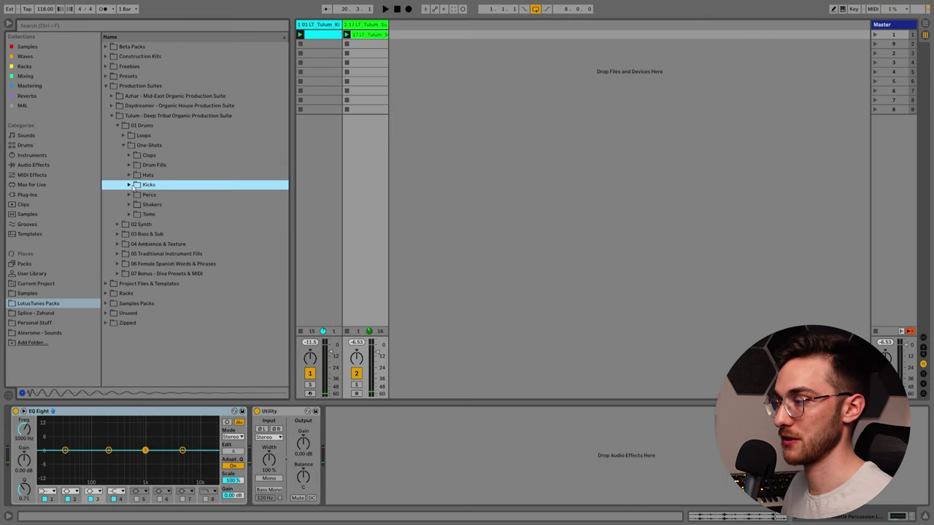
pyautogui.click(129, 205)
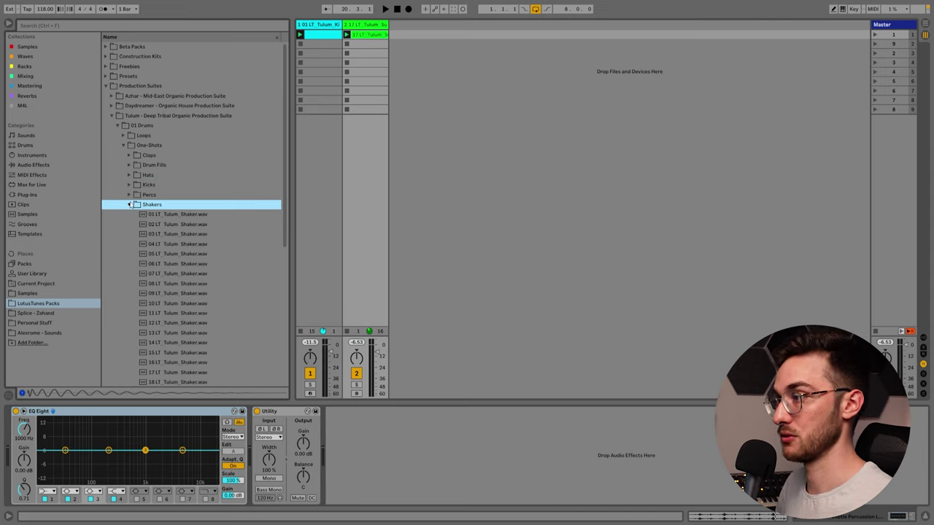
pyautogui.click(129, 205)
pyautogui.click(123, 135)
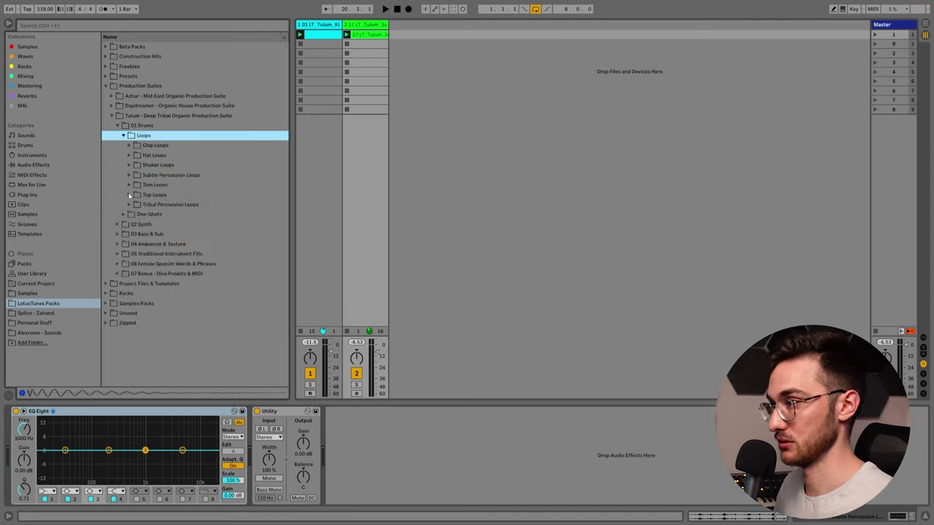
# Step: Add the 05 Shaker Loop from Shaker Loops to a new audio track and start playback
pyautogui.click(129, 165)
pyautogui.click(167, 214)
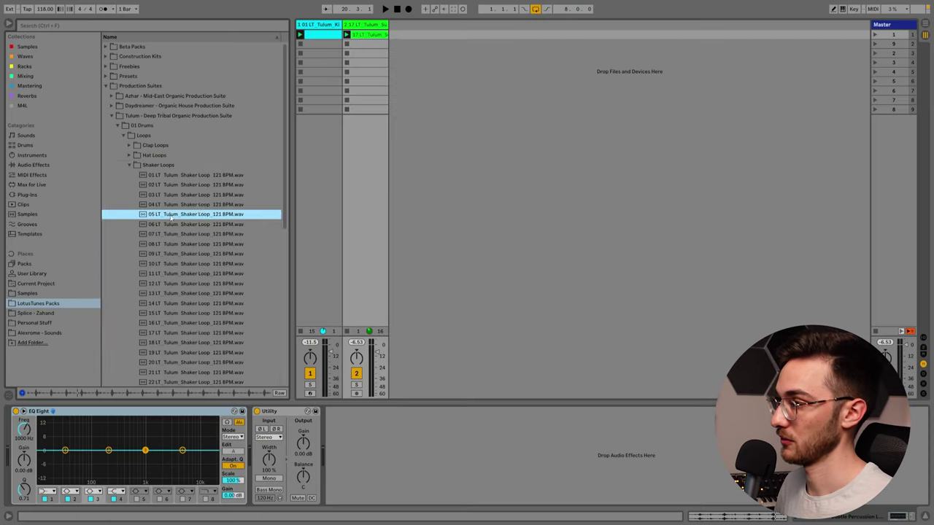
pyautogui.moveTo(285, 187); pyautogui.dragTo(677, 0)
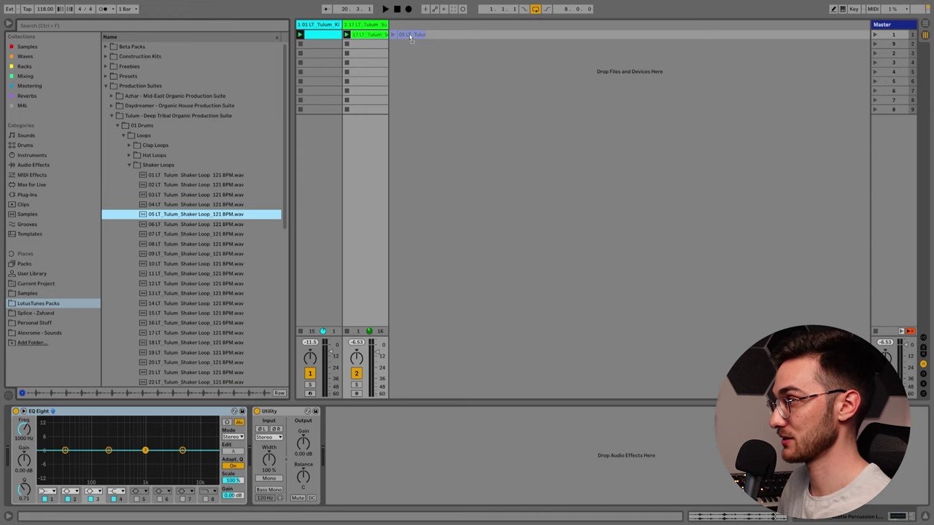
pyautogui.moveTo(410, 38); pyautogui.dragTo(397, 49)
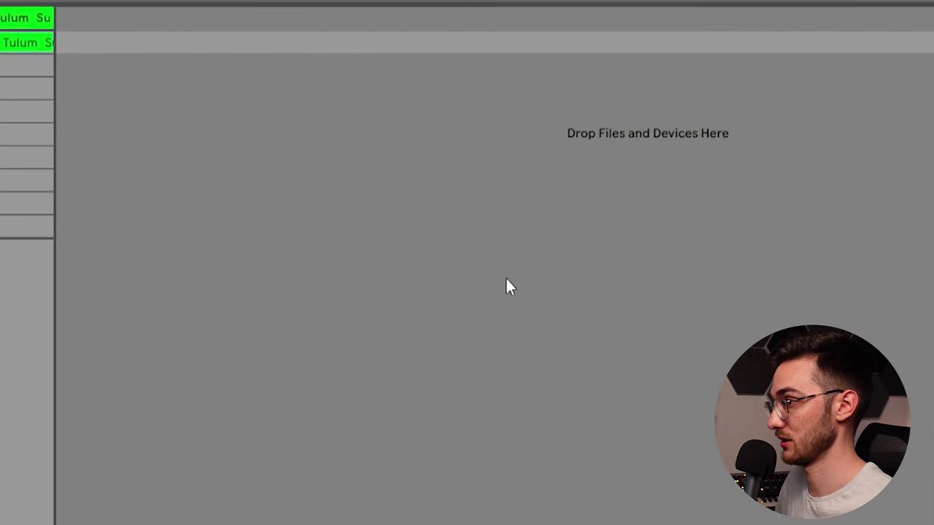
pyautogui.moveTo(509, 286); pyautogui.dragTo(83, 63)
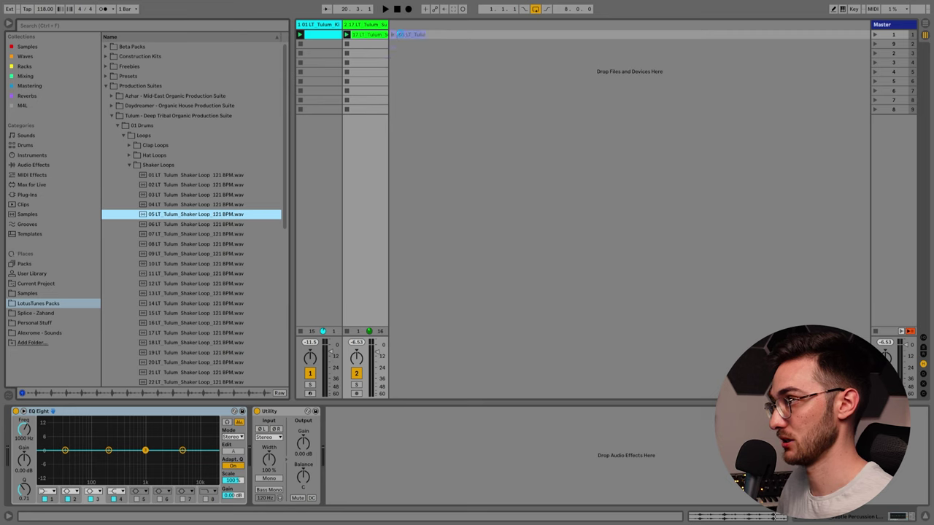
pyautogui.moveTo(400, 34); pyautogui.dragTo(401, 34)
pyautogui.press('space')
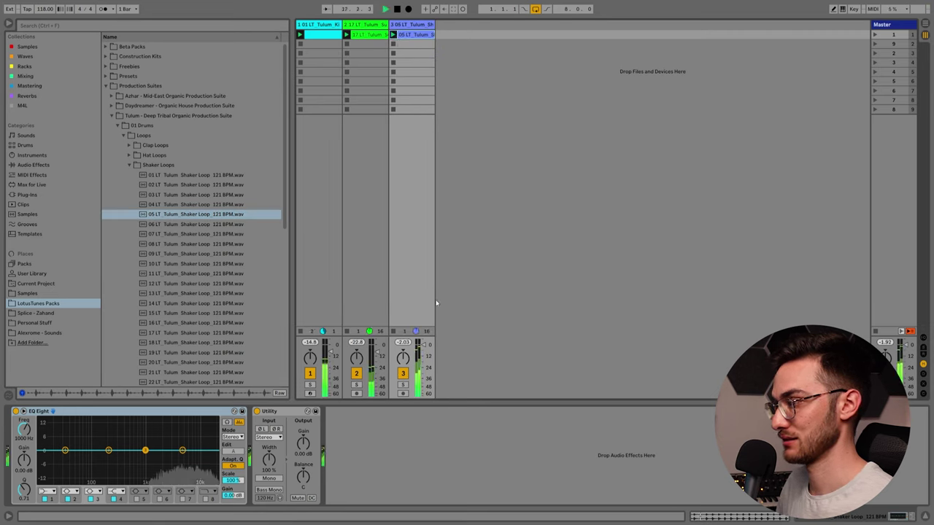
# Step: Lower track 3's volume to about -25.5 dB and collapse the Shaker Loops folder
pyautogui.moveTo(422, 356); pyautogui.dragTo(421, 370)
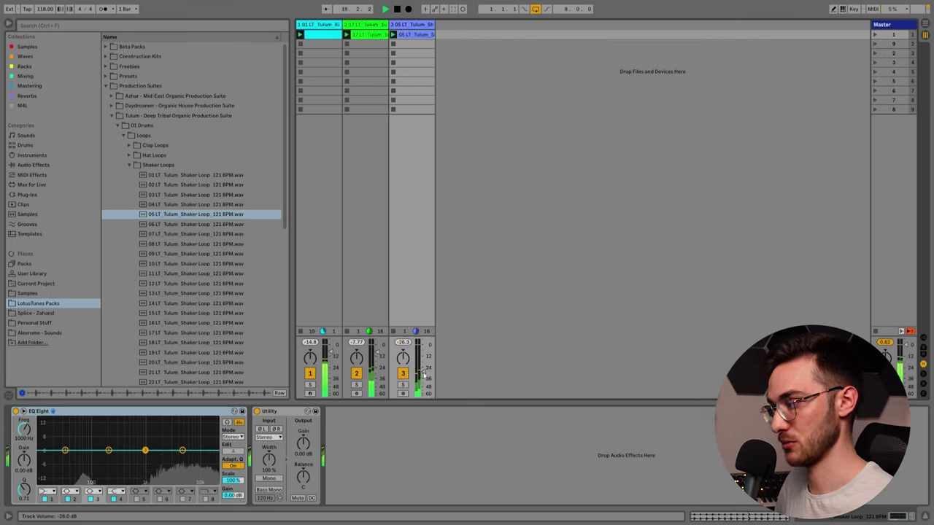
pyautogui.moveTo(423, 374); pyautogui.dragTo(423, 375)
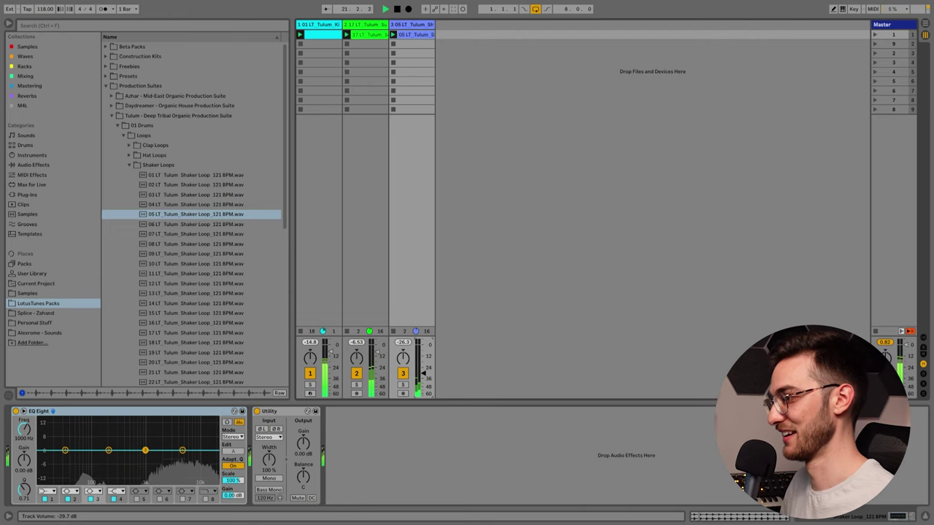
pyautogui.moveTo(422, 373); pyautogui.dragTo(423, 369)
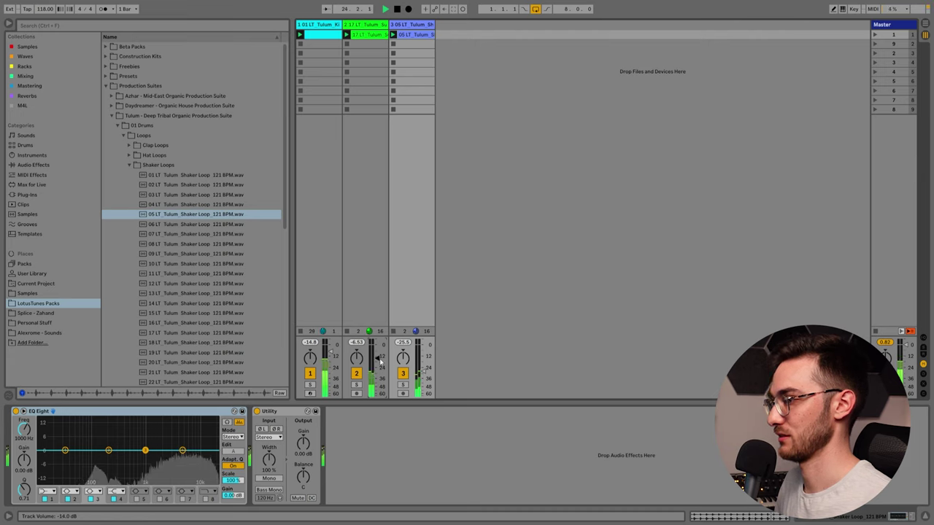
pyautogui.click(129, 165)
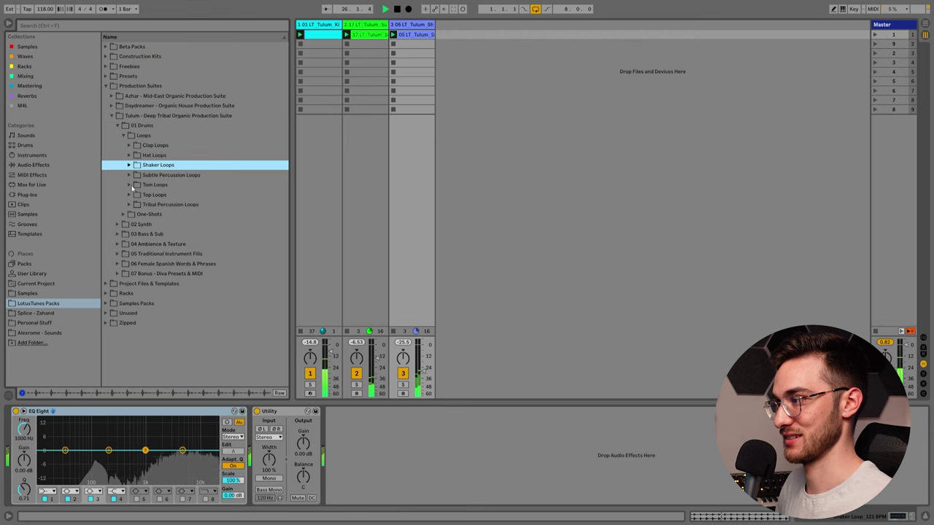
# Step: Audition the 05 and 09 tom loops and add 09 Tom Loop in B as a new track
pyautogui.click(130, 185)
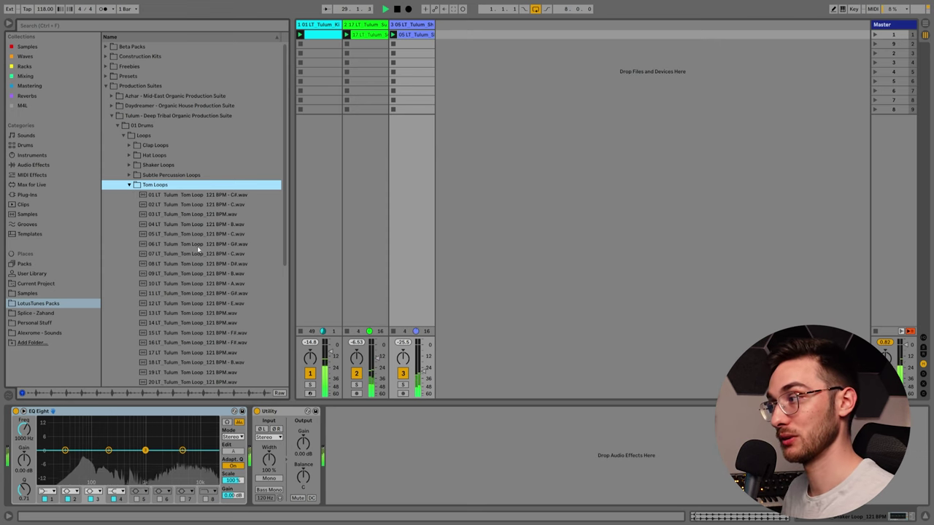
pyautogui.click(219, 234)
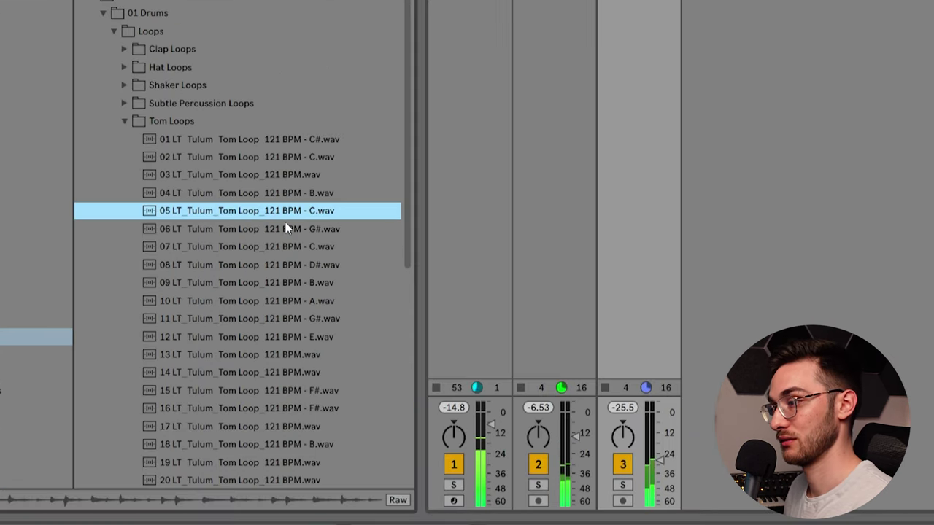
pyautogui.click(296, 290)
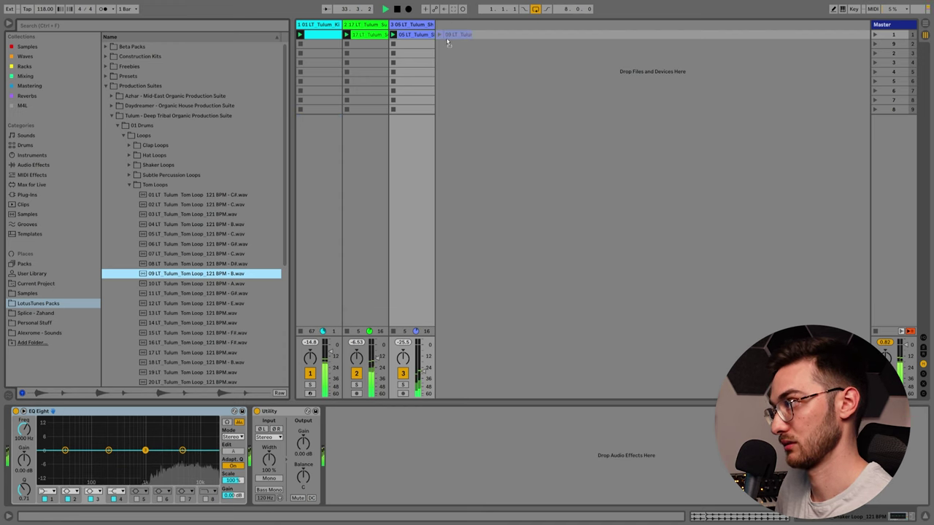
pyautogui.moveTo(311, 289); pyautogui.dragTo(704, 0)
pyautogui.moveTo(445, 35); pyautogui.dragTo(447, 36)
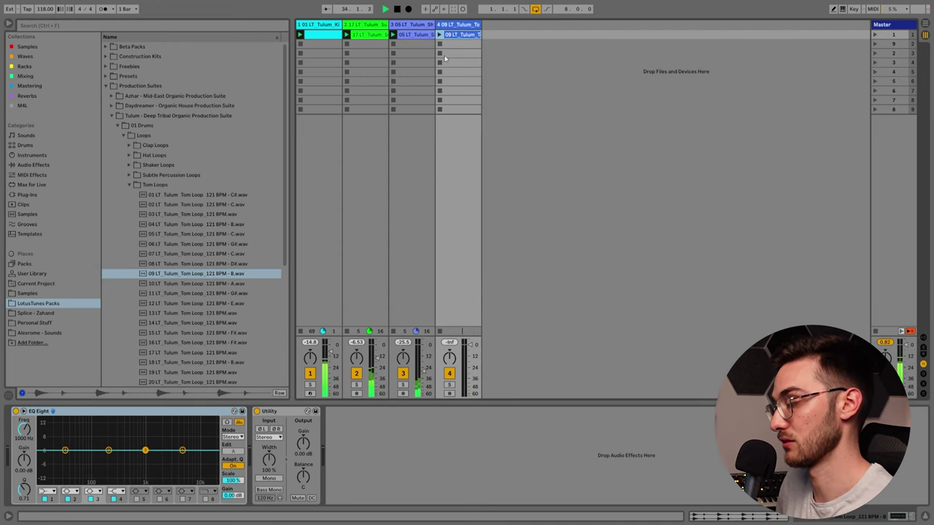
# Step: Launch the tom loop clip on track 4 and lower its volume to about -15.6 dB
pyautogui.click(439, 34)
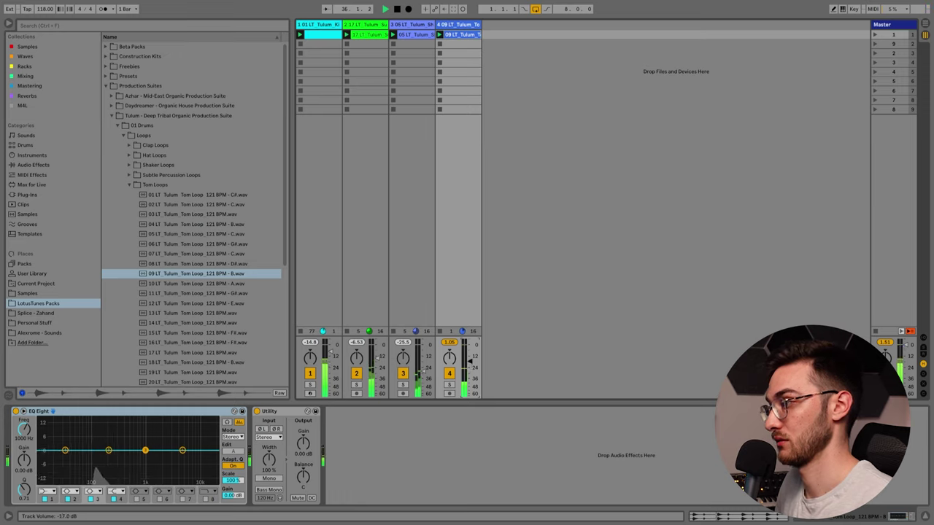
pyautogui.moveTo(452, 348); pyautogui.dragTo(452, 353)
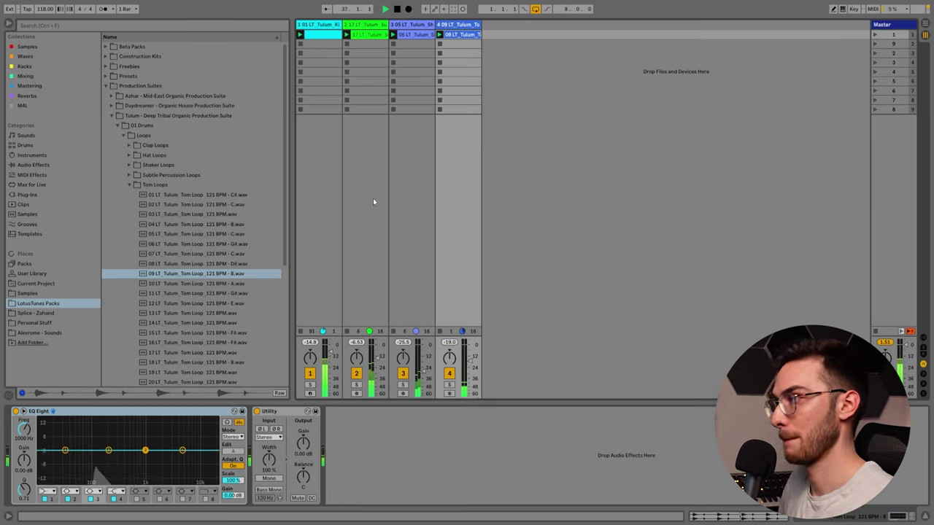
pyautogui.click(130, 185)
# Step: Add the 08 Subtle Percussion Loop as track 5, launch its clip, and collapse the folder
pyautogui.click(129, 176)
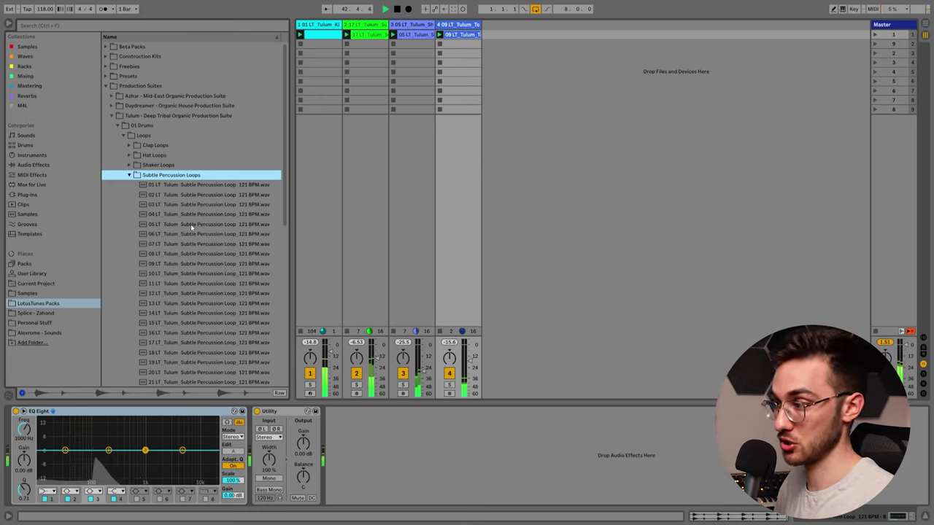
pyautogui.click(205, 254)
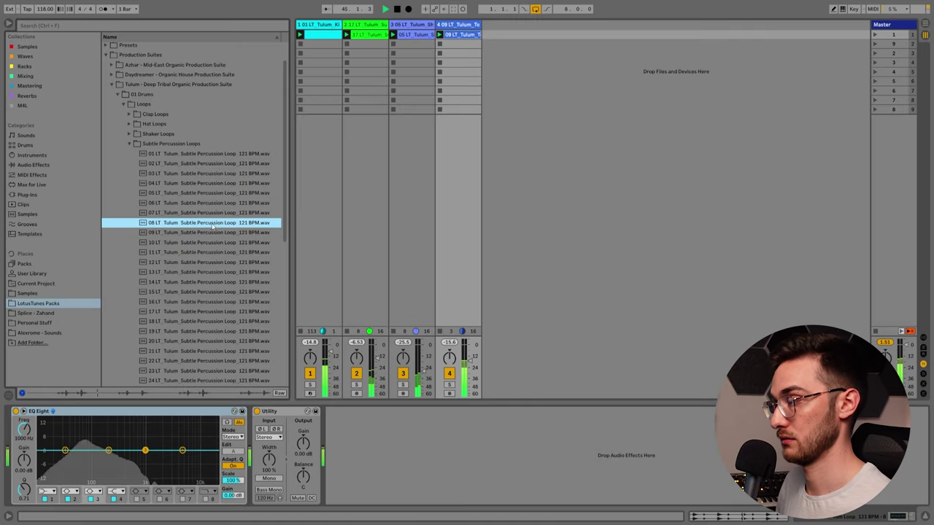
pyautogui.moveTo(237, 179); pyautogui.dragTo(485, 37)
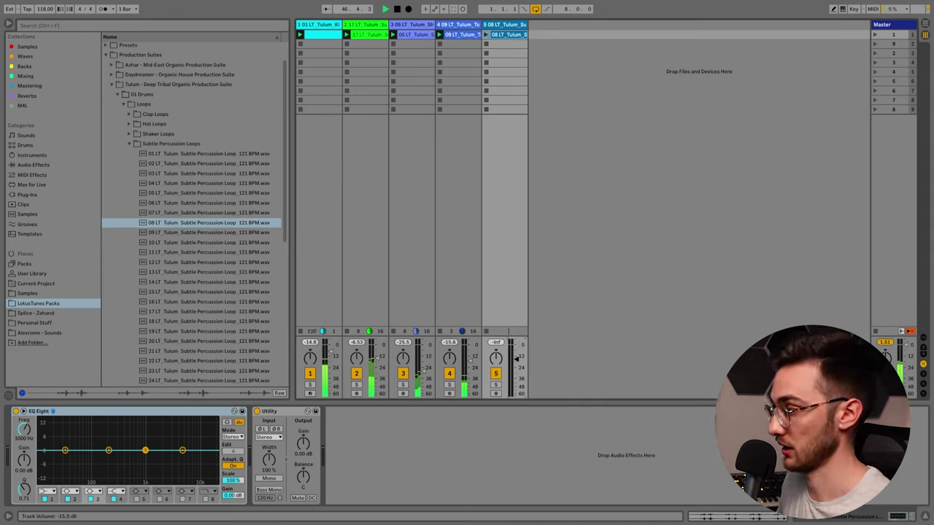
pyautogui.click(487, 35)
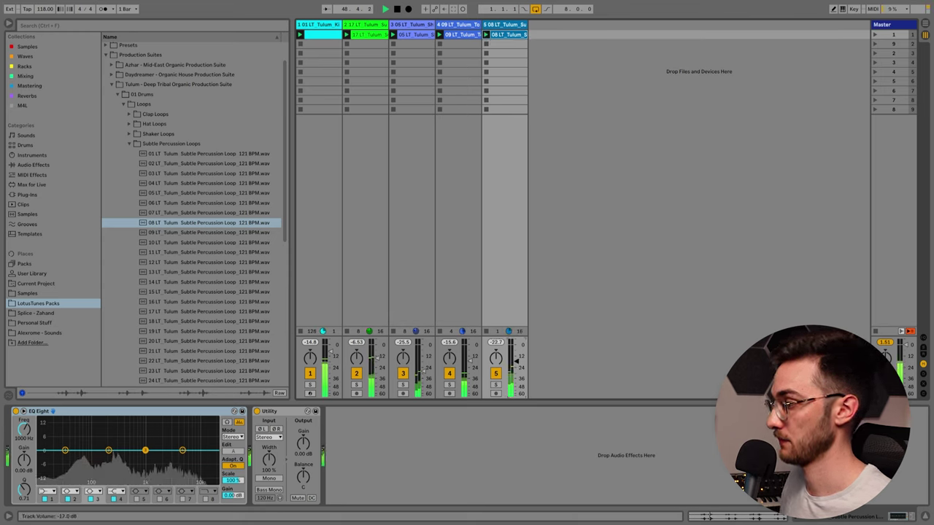
pyautogui.click(129, 143)
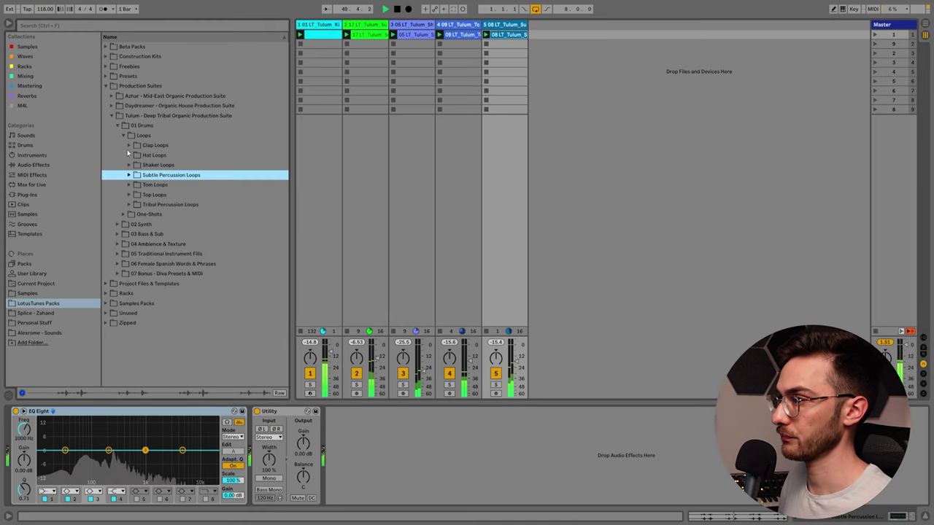
# Step: Audition the 04 top loop in Top Loops and adjust the preview cue volume
pyautogui.click(130, 194)
pyautogui.scroll(-2, 181, 223)
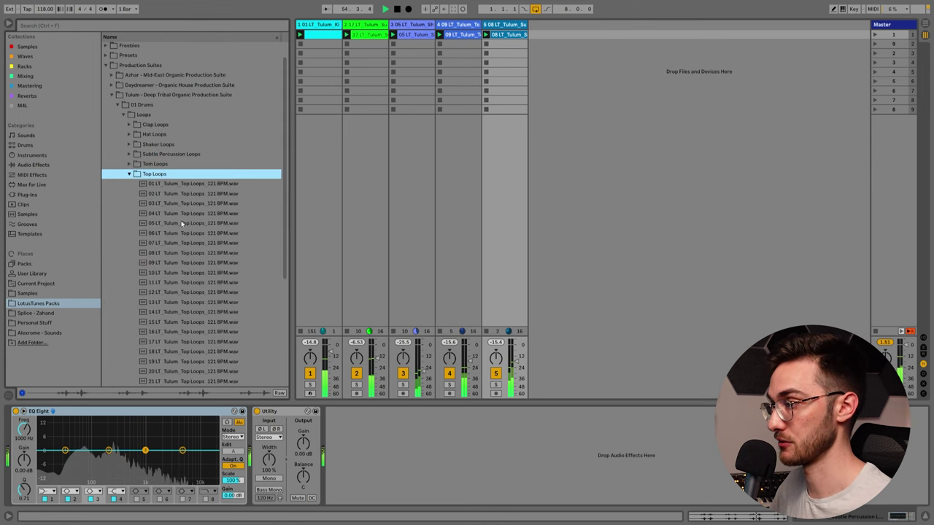
pyautogui.click(184, 211)
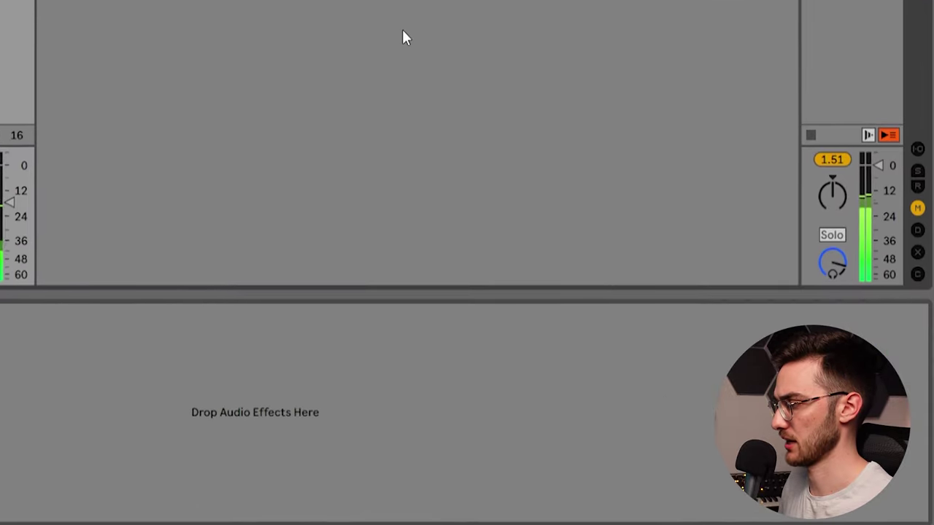
pyautogui.moveTo(833, 263); pyautogui.dragTo(833, 240)
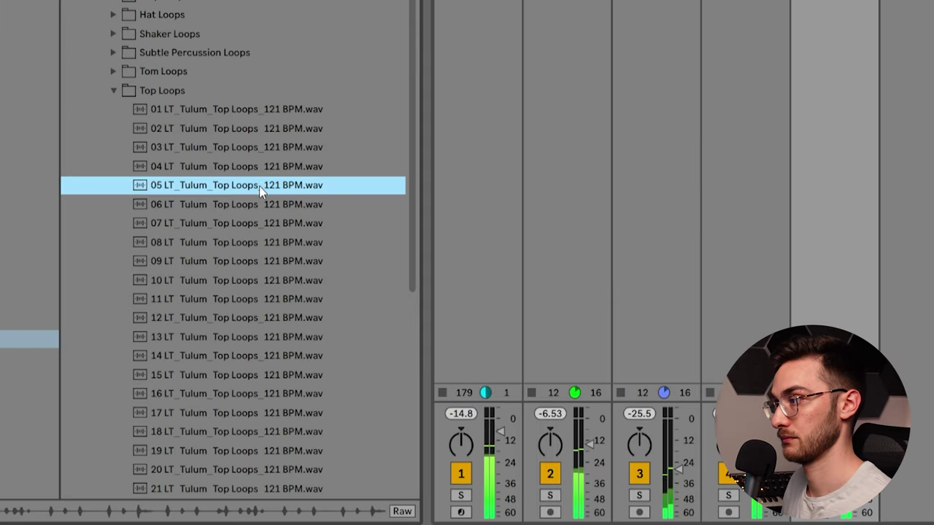
# Step: Add the 05 top loop as track 6, launch it, and lower it to about -26 dB
pyautogui.moveTo(260, 188); pyautogui.dragTo(915, 0)
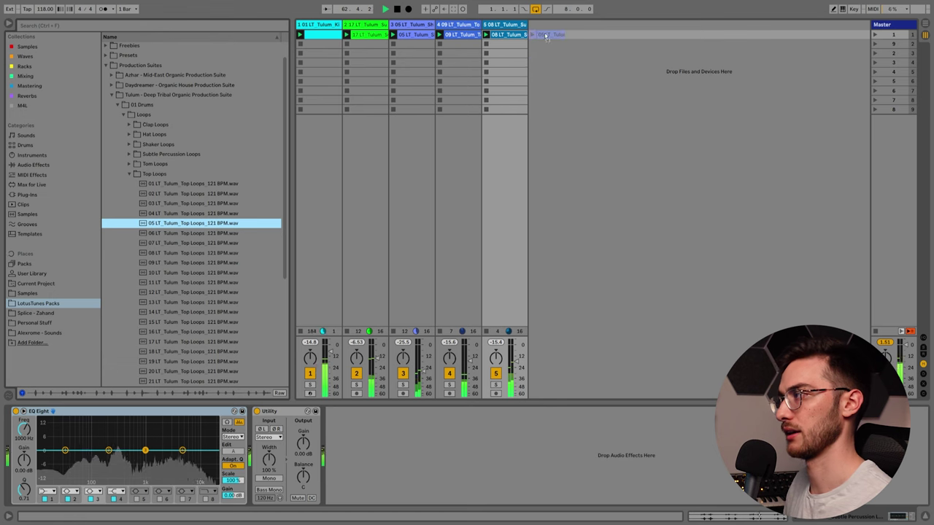
pyautogui.moveTo(546, 36); pyautogui.dragTo(531, 36)
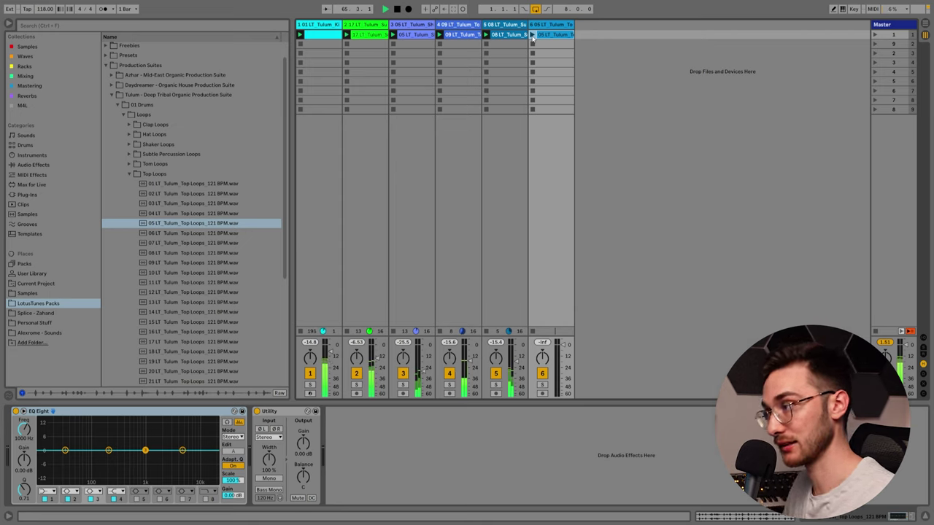
pyautogui.click(532, 35)
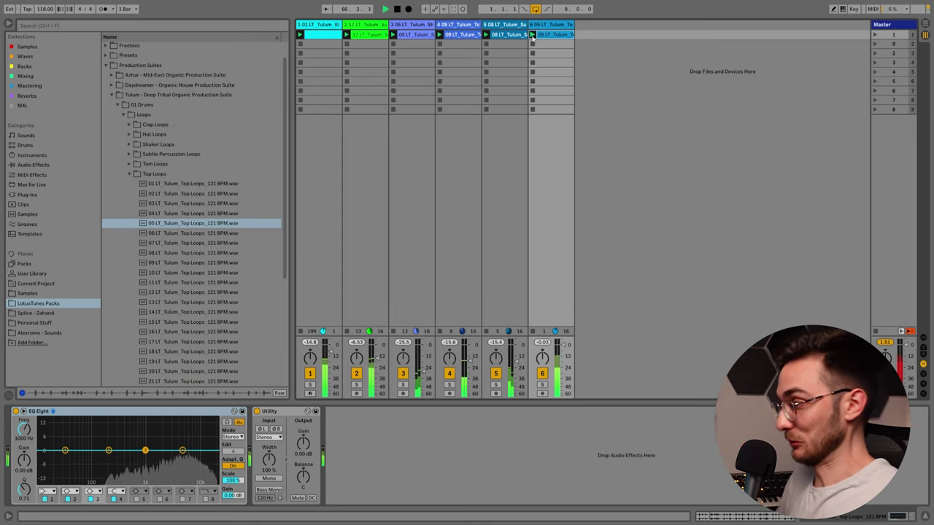
pyautogui.moveTo(562, 343); pyautogui.dragTo(562, 367)
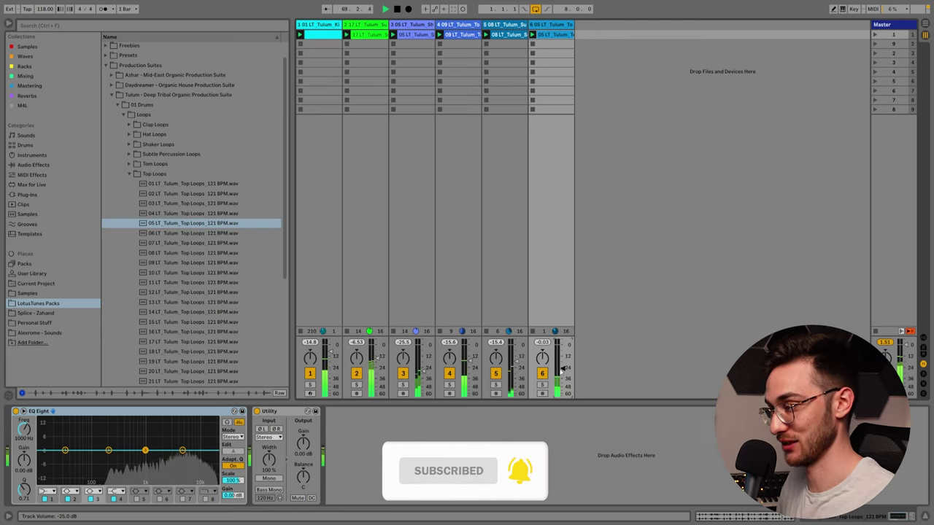
pyautogui.click(128, 174)
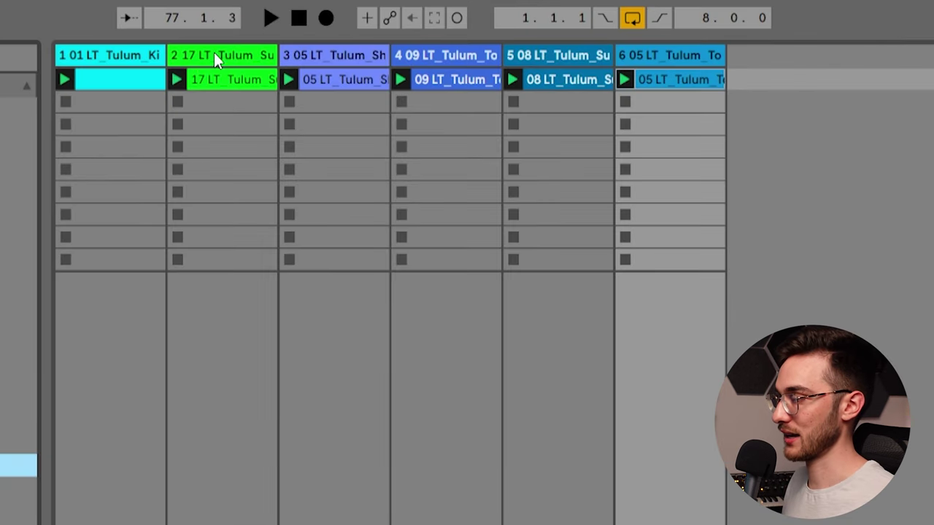
# Step: Group tracks 2–6, apply the group colour to its tracks and clips, and name it Drums
pyautogui.click(364, 24)
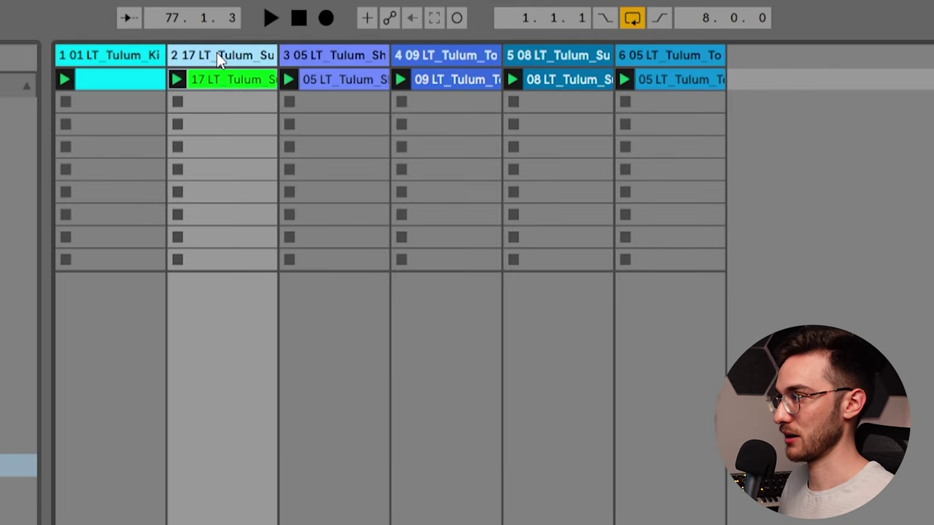
pyautogui.keyDown('shift'); pyautogui.click(683, 56); pyautogui.keyUp('shift')
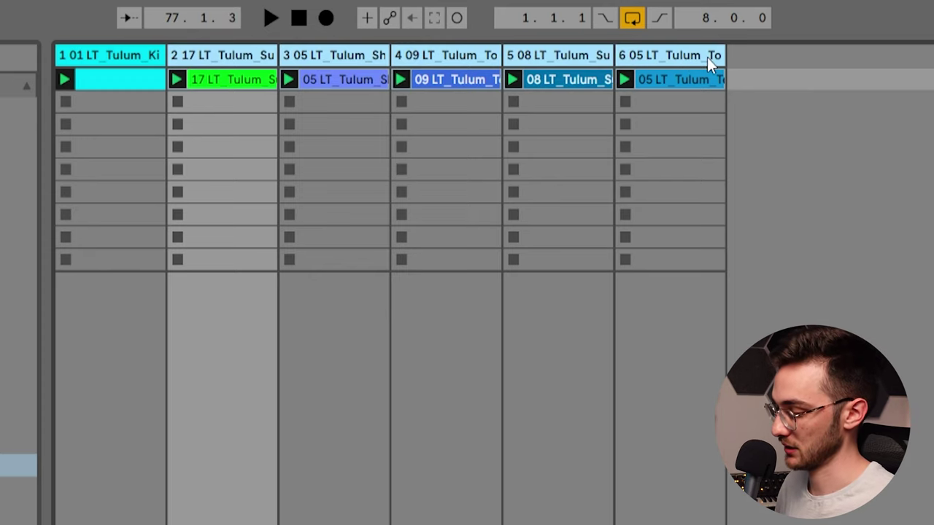
pyautogui.hotkey('ctrl', 'g')
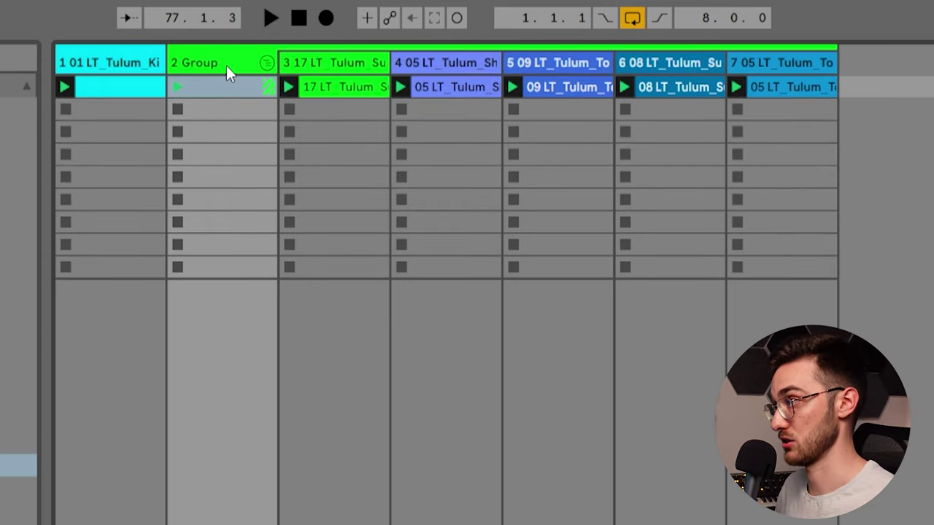
pyautogui.click(219, 64)
pyautogui.rightClick(219, 65)
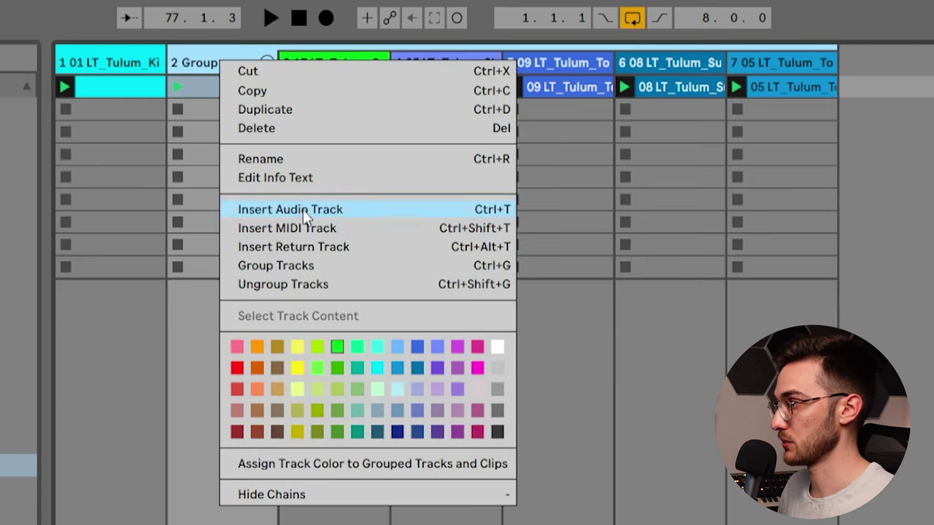
pyautogui.rightClick(228, 65)
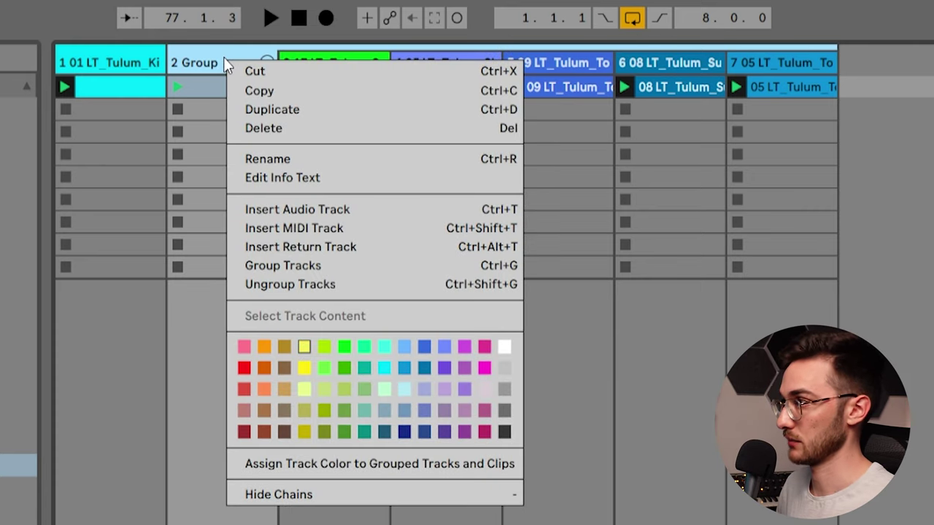
pyautogui.click(305, 463)
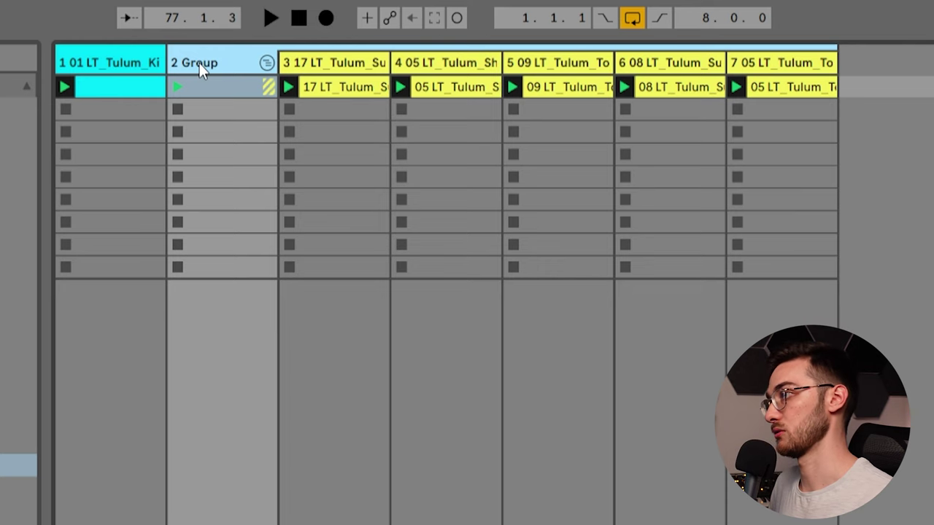
pyautogui.hotkey('ctrl', 'r')
pyautogui.write('Drums')
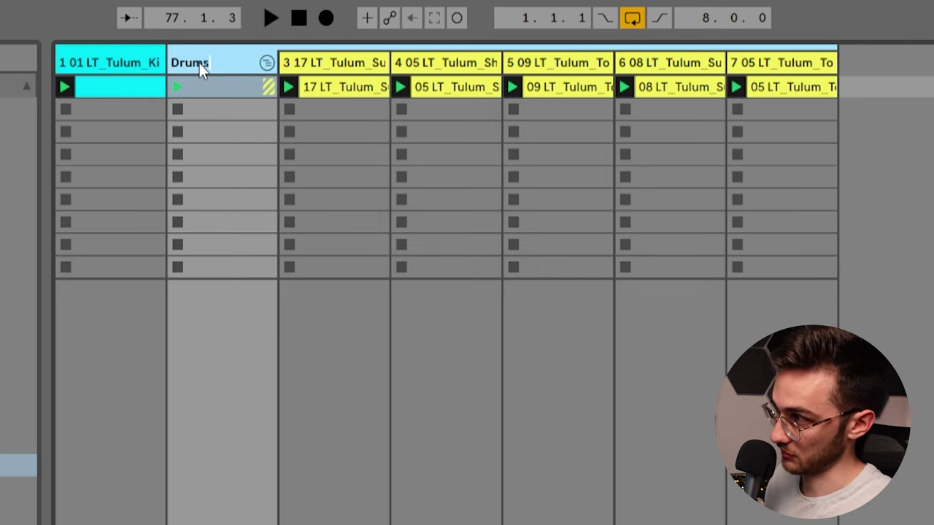
pyautogui.click(135, 66)
# Step: Colour track 1 red and rename it Kick
pyautogui.rightClick(129, 64)
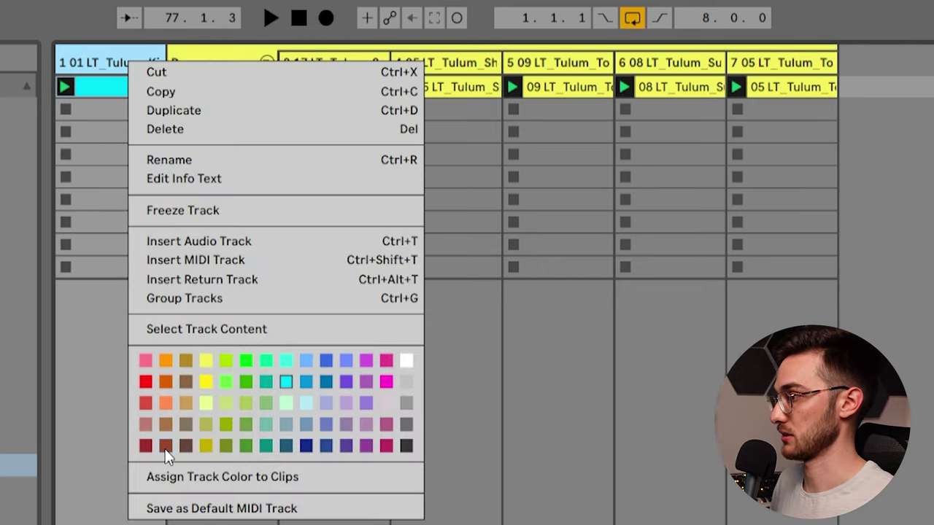
pyautogui.click(146, 445)
pyautogui.hotkey('ctrl', 'r')
pyautogui.write('Kick')
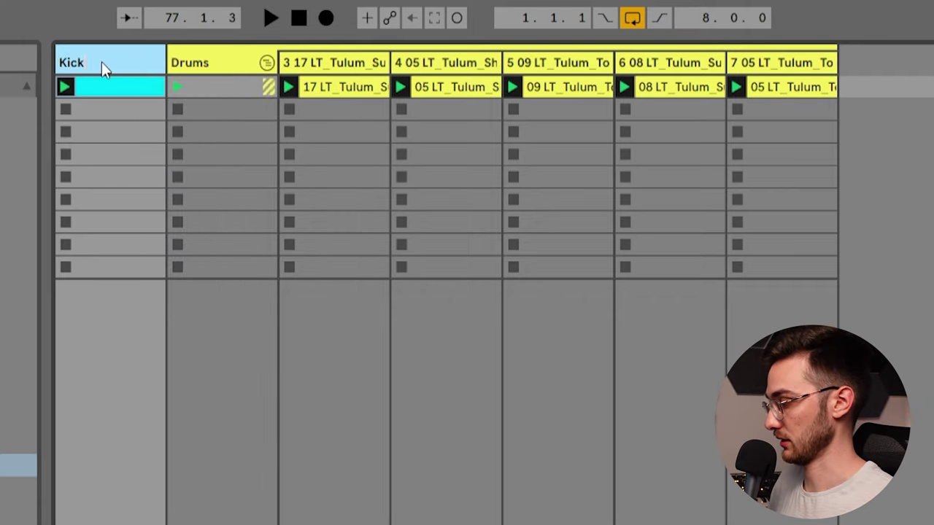
pyautogui.press('Return')
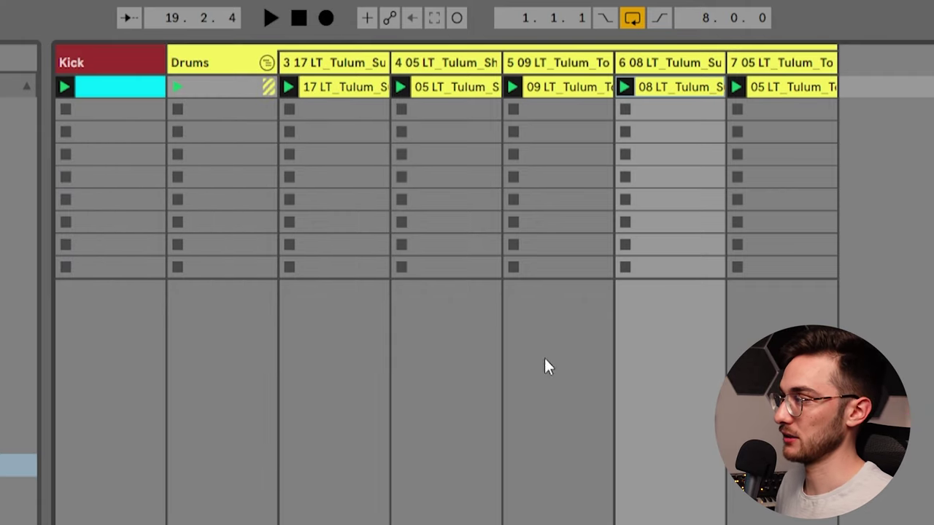
# Step: Colour the 09 top loop track red and make its clip match the track colour
pyautogui.click(547, 66)
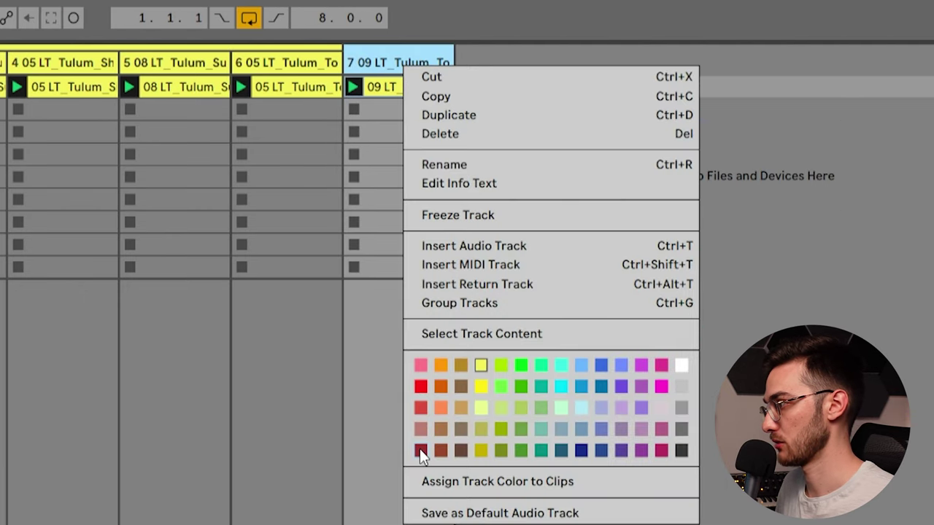
pyautogui.click(418, 449)
pyautogui.rightClick(408, 66)
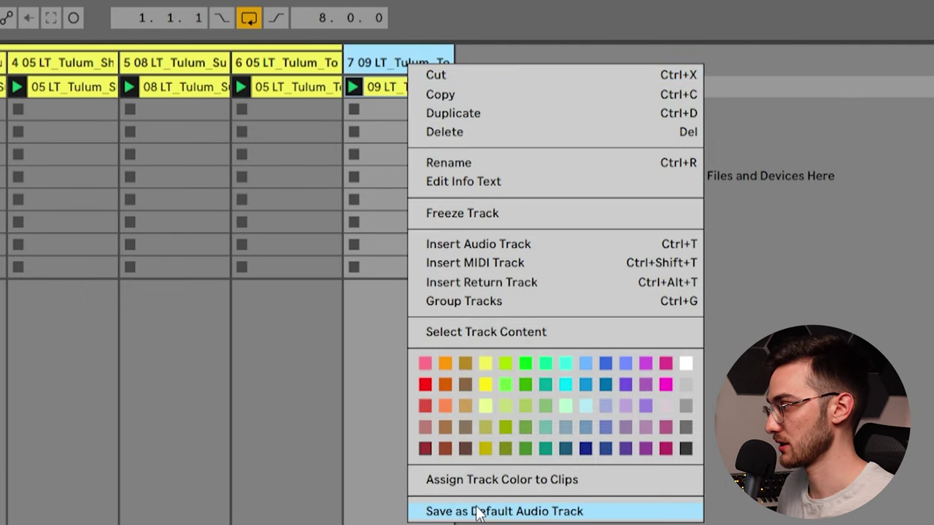
pyautogui.click(483, 481)
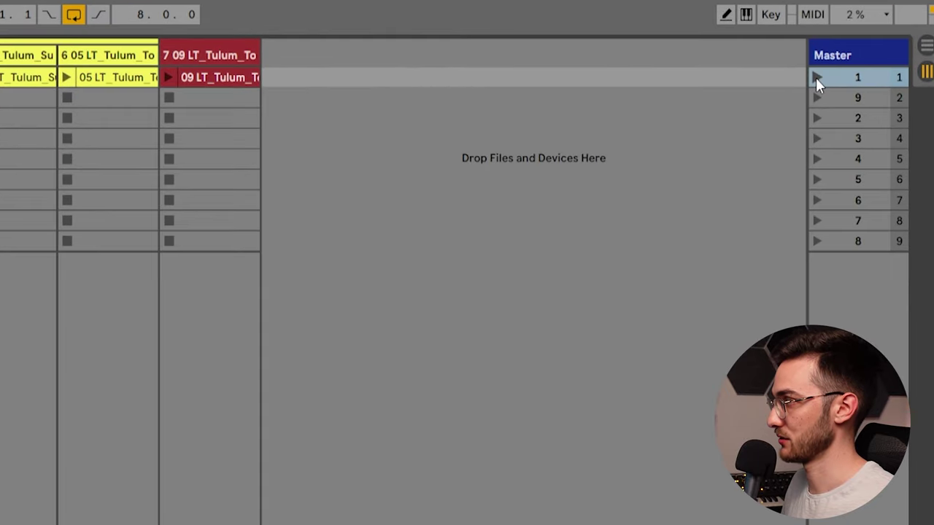
# Step: Launch scene 1 and fold the Drums group track
pyautogui.click(875, 37)
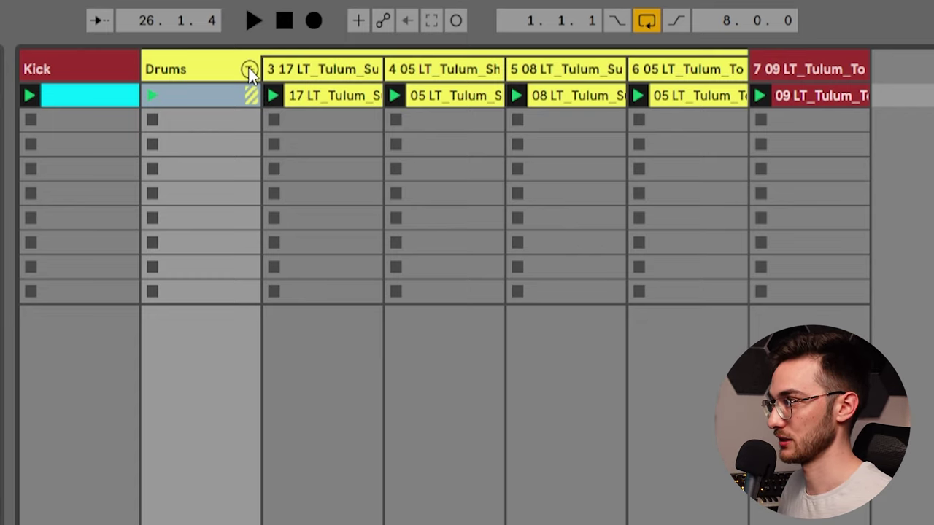
pyautogui.click(248, 68)
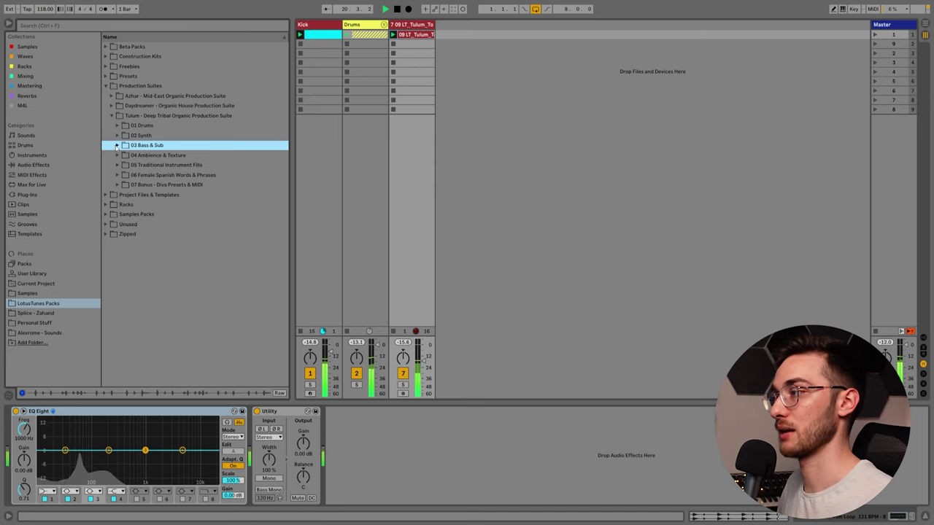
# Step: Add 01 Bassline Bmin from 03 Bass & Sub > Basslines as a new track, then collapse both folders
pyautogui.click(117, 145)
pyautogui.click(123, 155)
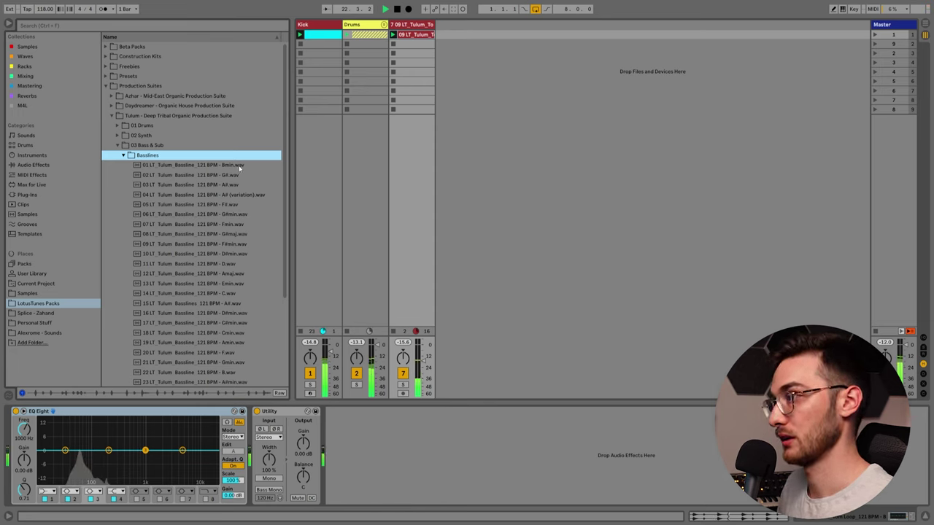
pyautogui.click(413, 25)
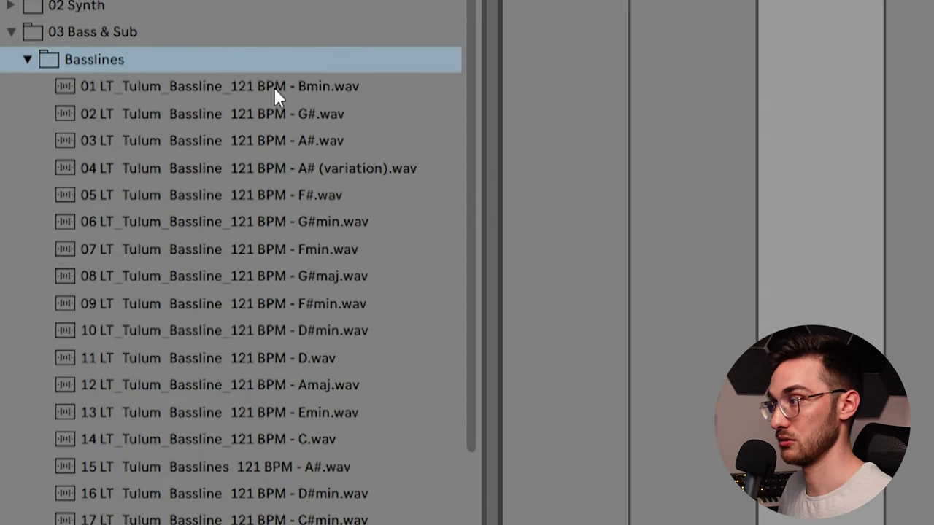
pyautogui.click(214, 167)
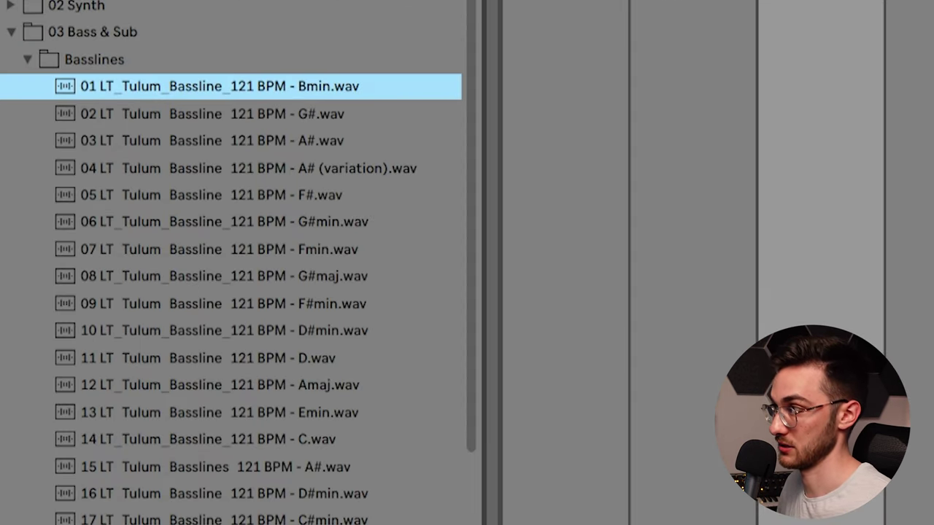
pyautogui.moveTo(275, 92); pyautogui.dragTo(442, 35)
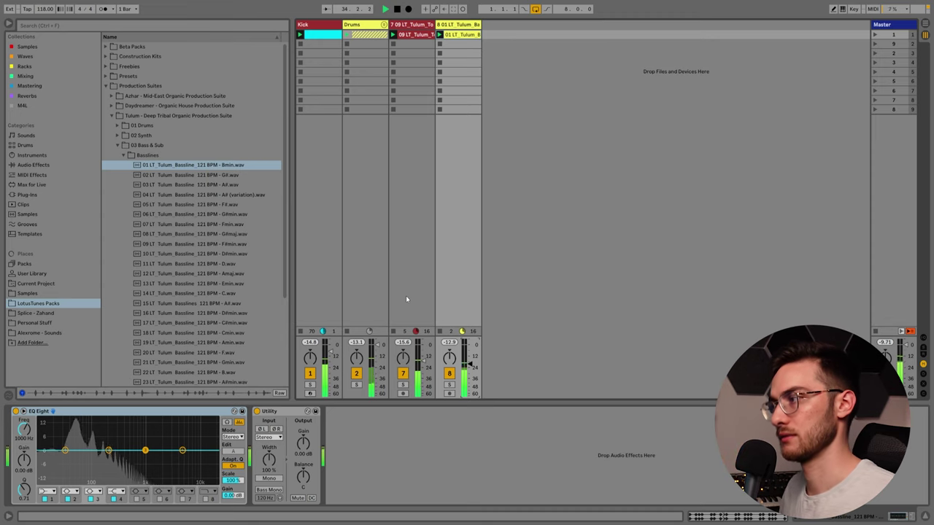
pyautogui.click(122, 155)
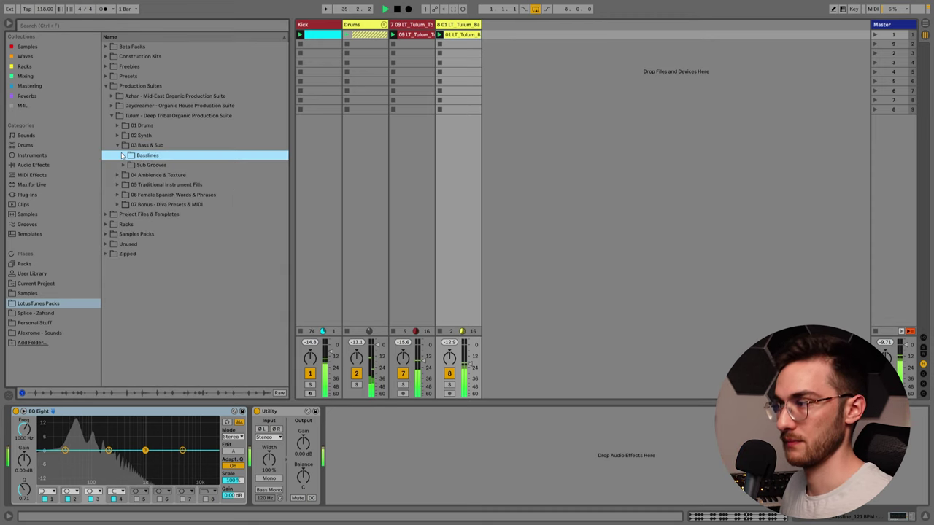
pyautogui.click(119, 145)
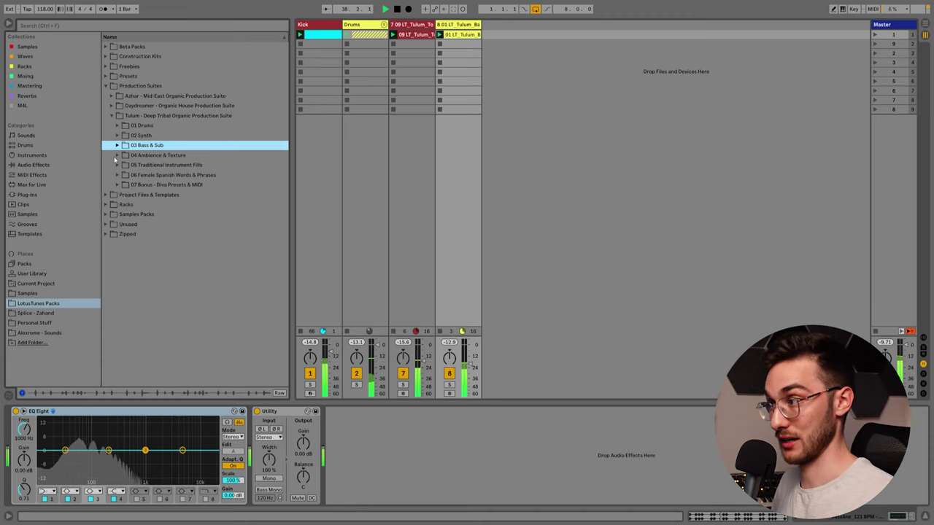
# Step: Drop the 14 Tulum Ambient Swell Bmin sample from 02 Synth onto new track 9, launch it and lower its volume
pyautogui.click(117, 135)
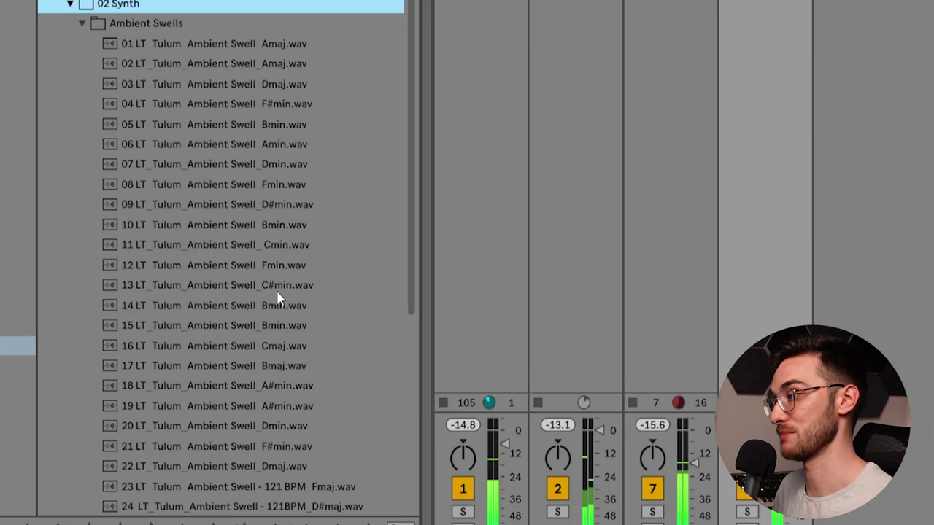
pyautogui.click(214, 285)
pyautogui.moveTo(269, 310); pyautogui.dragTo(511, 37)
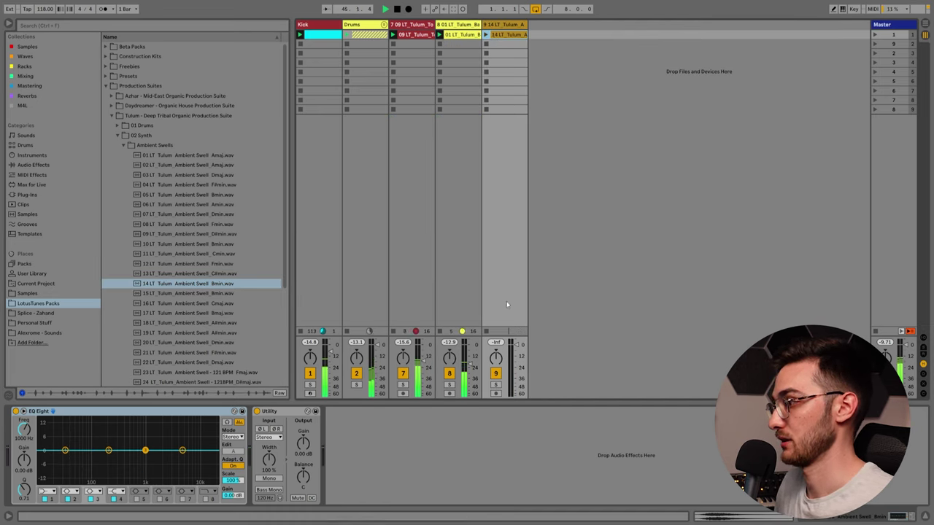
pyautogui.click(485, 35)
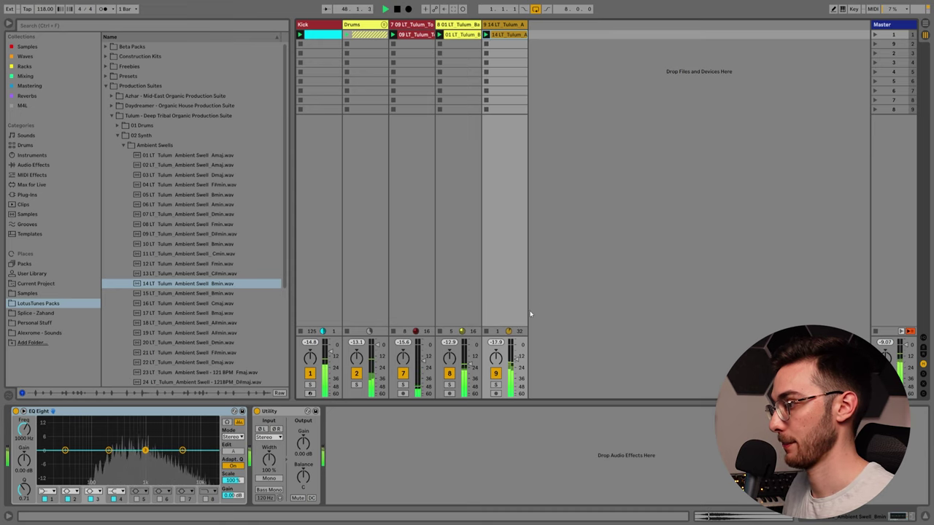
pyautogui.moveTo(515, 368); pyautogui.dragTo(515, 373)
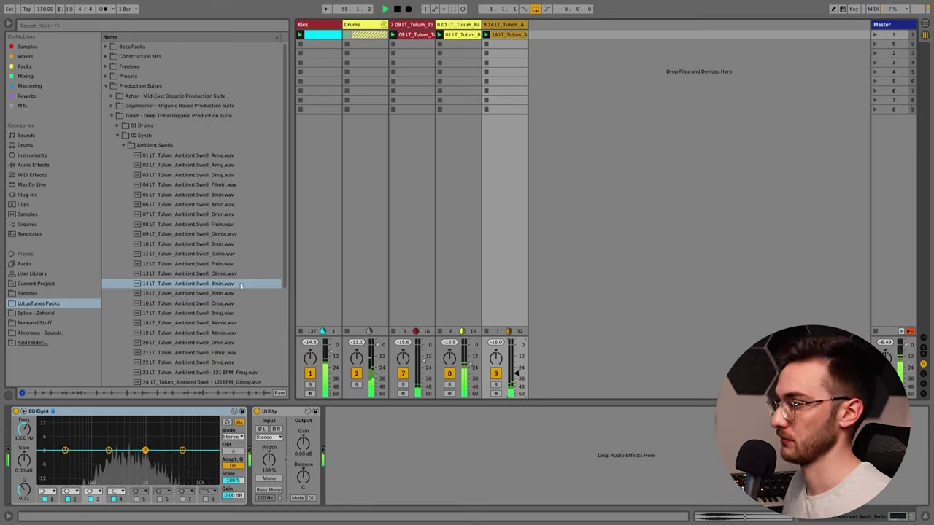
pyautogui.doubleClick(511, 41)
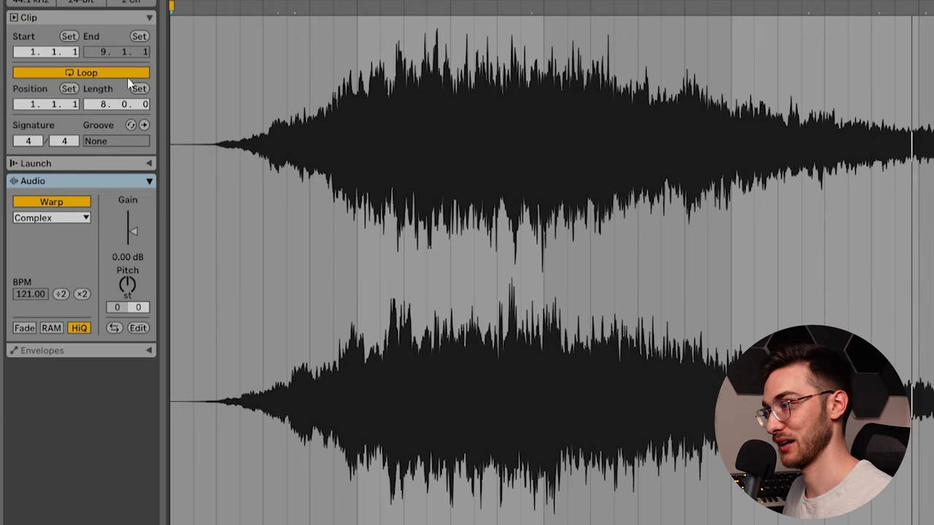
pyautogui.click(89, 73)
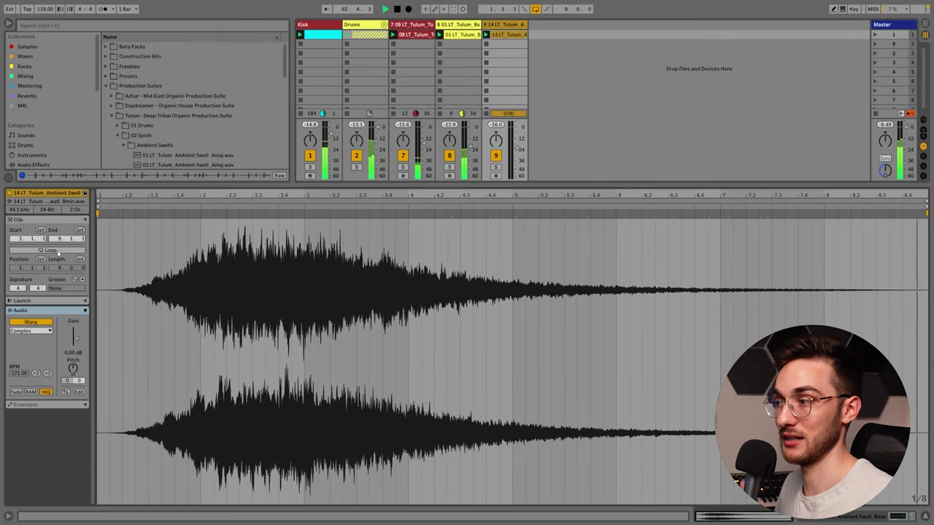
pyautogui.click(57, 251)
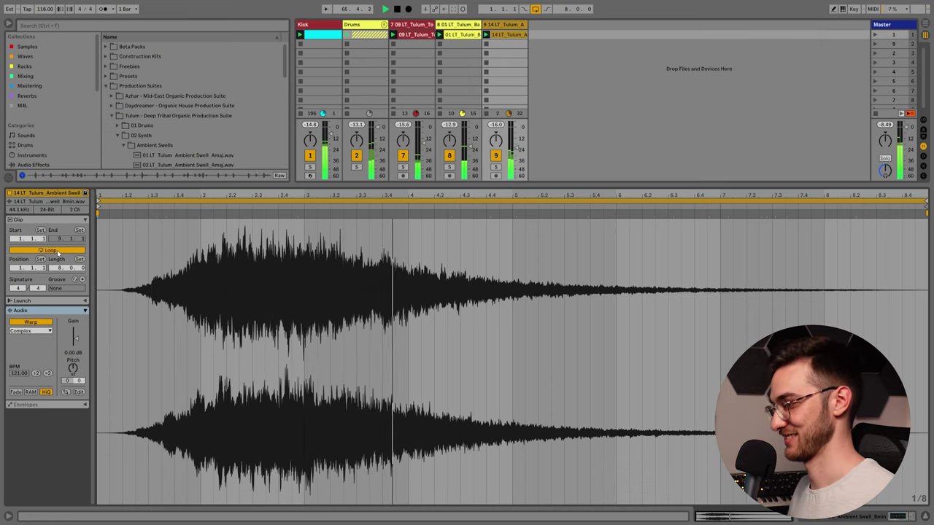
pyautogui.hotkey('shift', 'Tab')
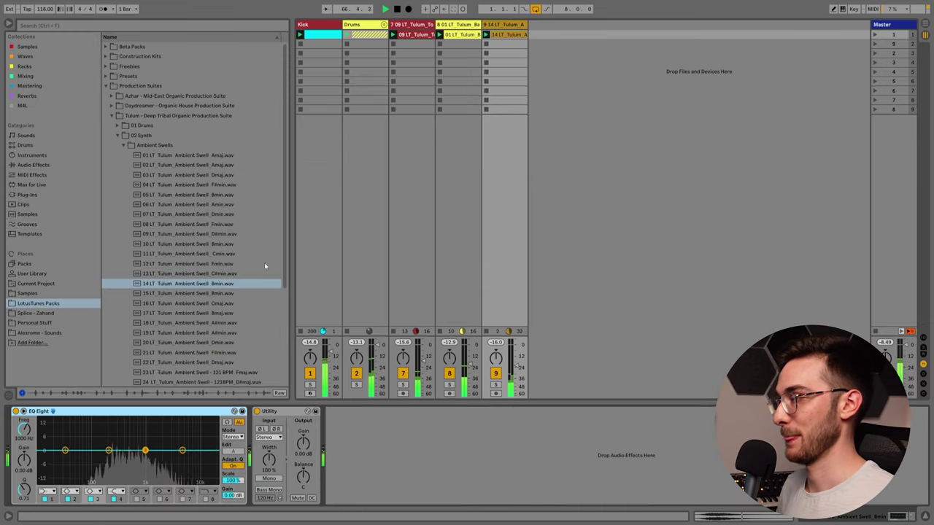
# Step: Rename track 9 to 'Ear Candy / Fill'
pyautogui.click(519, 55)
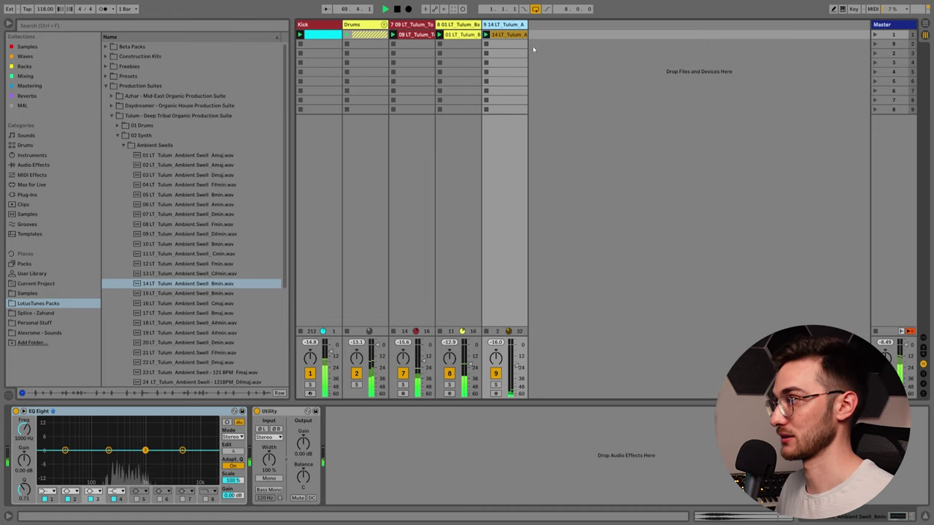
pyautogui.press('super+r')
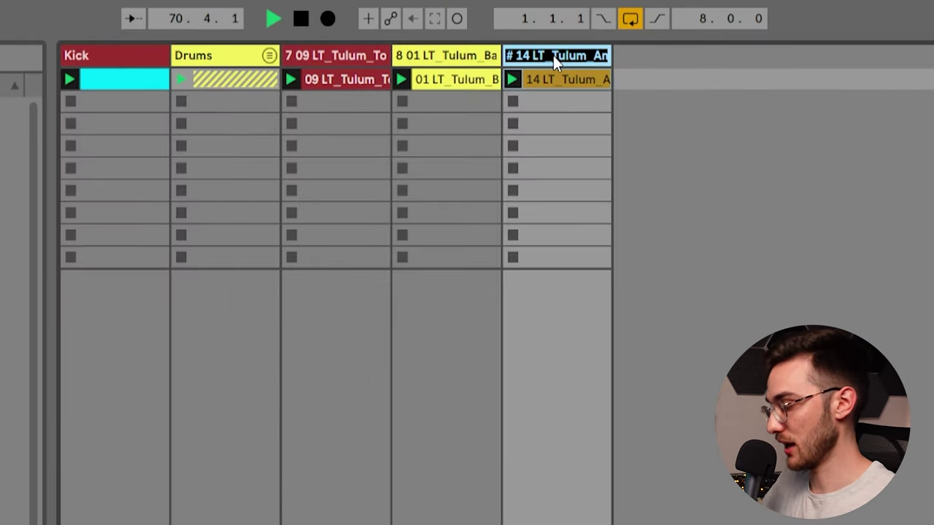
pyautogui.write('Ear Candy / Fill')
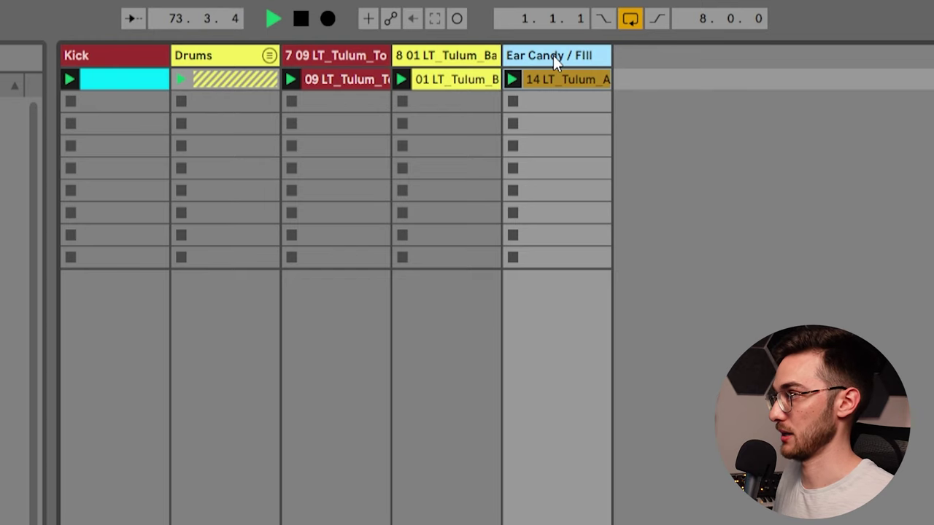
# Step: Colour the Ear Candy / Fill track light blue and apply that colour to its clips
pyautogui.rightClick(555, 62)
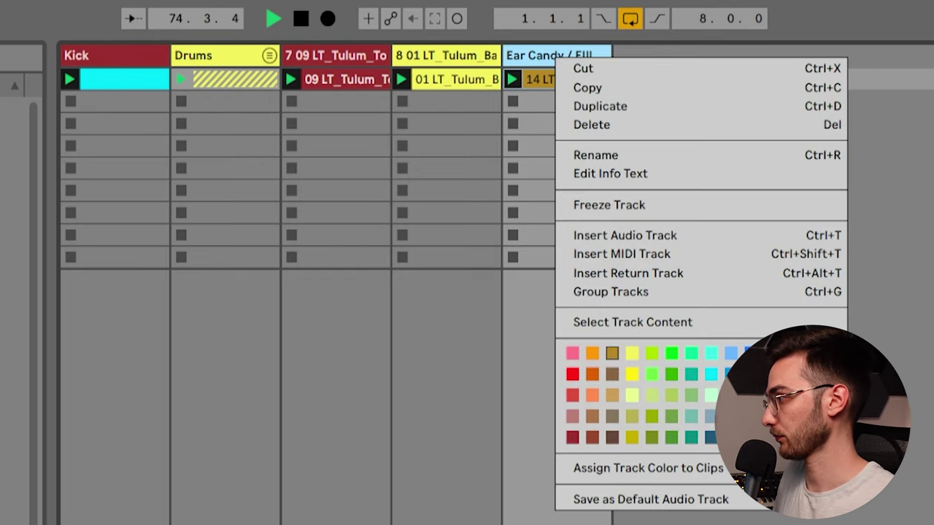
pyautogui.click(727, 358)
pyautogui.rightClick(550, 65)
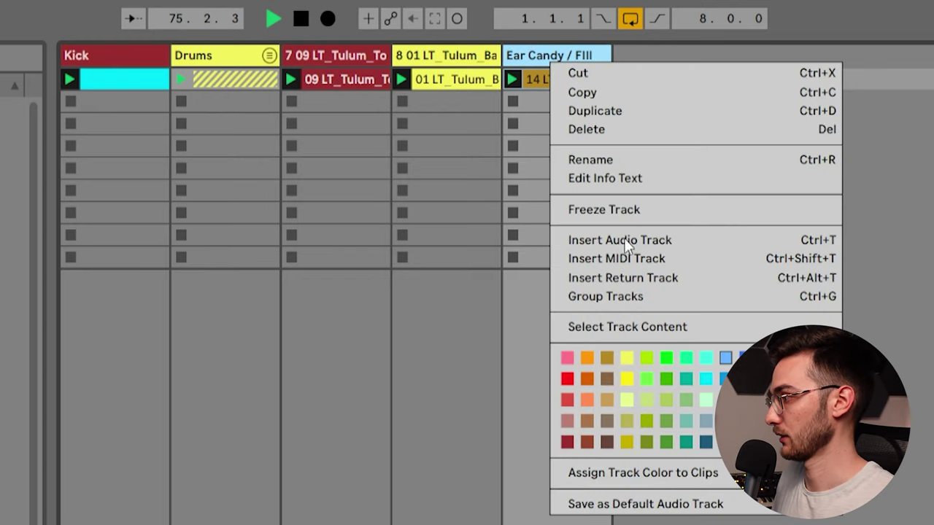
pyautogui.click(633, 483)
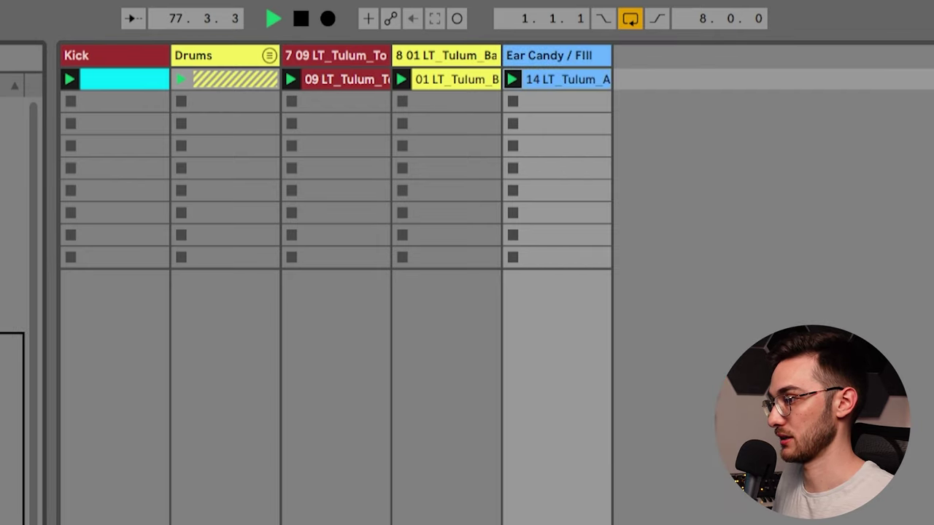
# Step: Add ambient swells 15 and 10 to slots 2 and 3, launch swell 10 and inspect its clip
pyautogui.moveTo(15, 438); pyautogui.dragTo(538, 116)
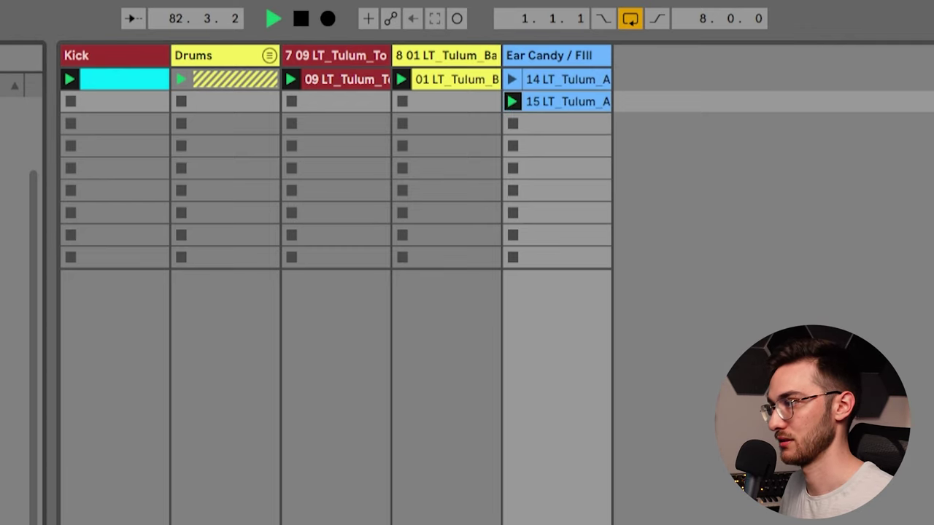
pyautogui.moveTo(12, 479); pyautogui.dragTo(533, 134)
pyautogui.click(513, 125)
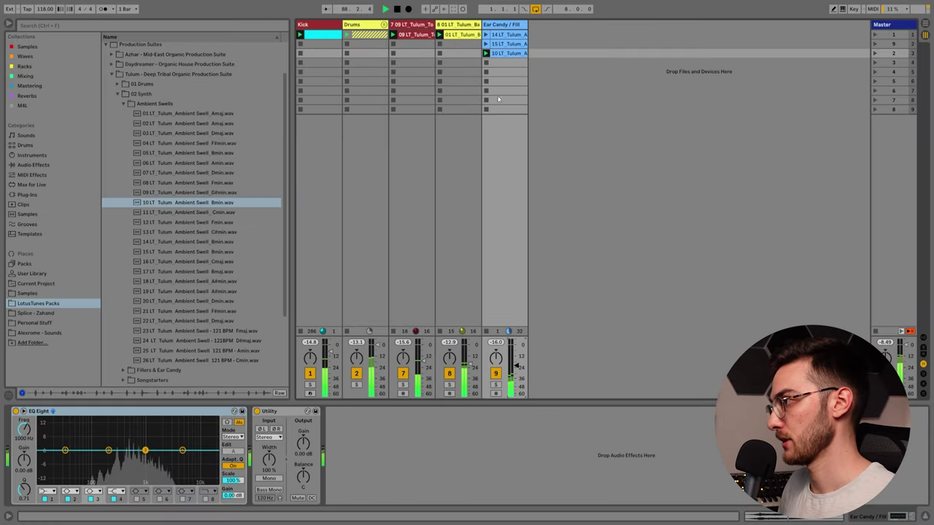
pyautogui.doubleClick(567, 123)
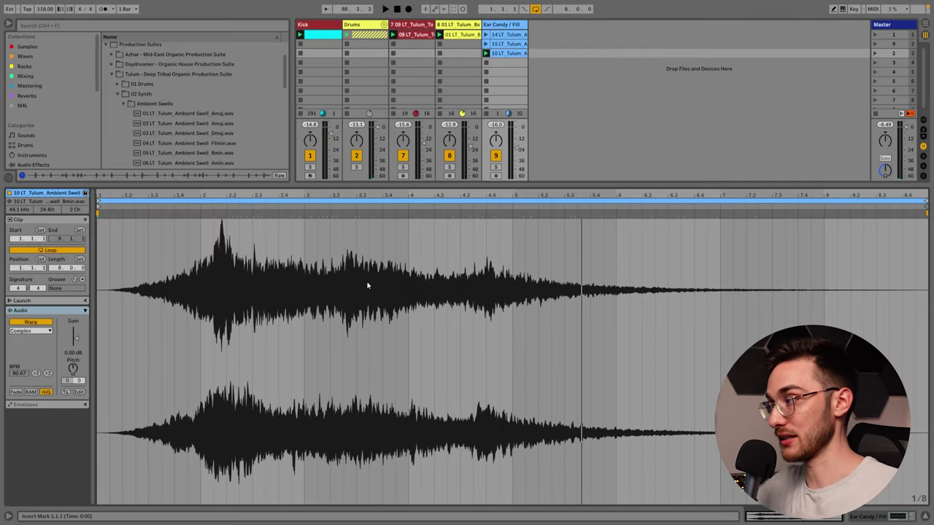
pyautogui.hotkey('shift', 'Tab')
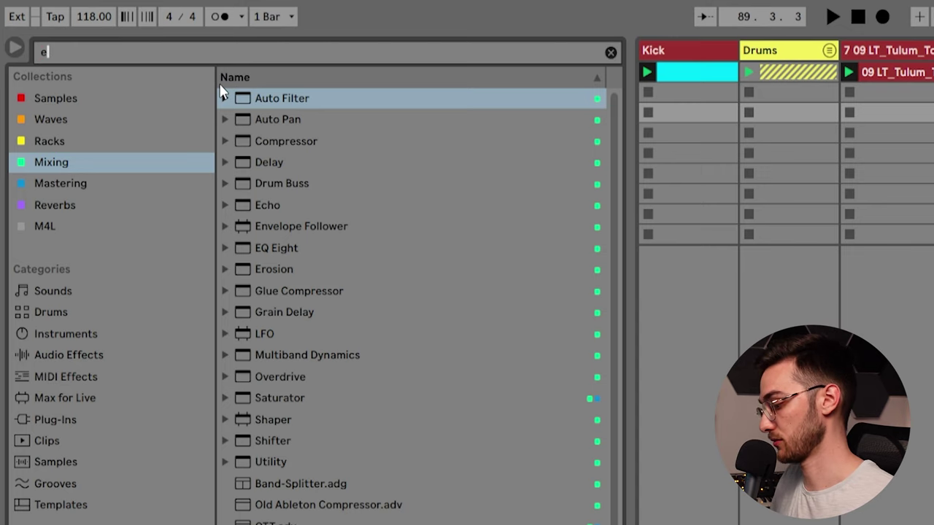
# Step: Find the Echo audio effect under Delay & Loop and add it to the Ear Candy / Fill track
pyautogui.write('cho')
pyautogui.click(77, 353)
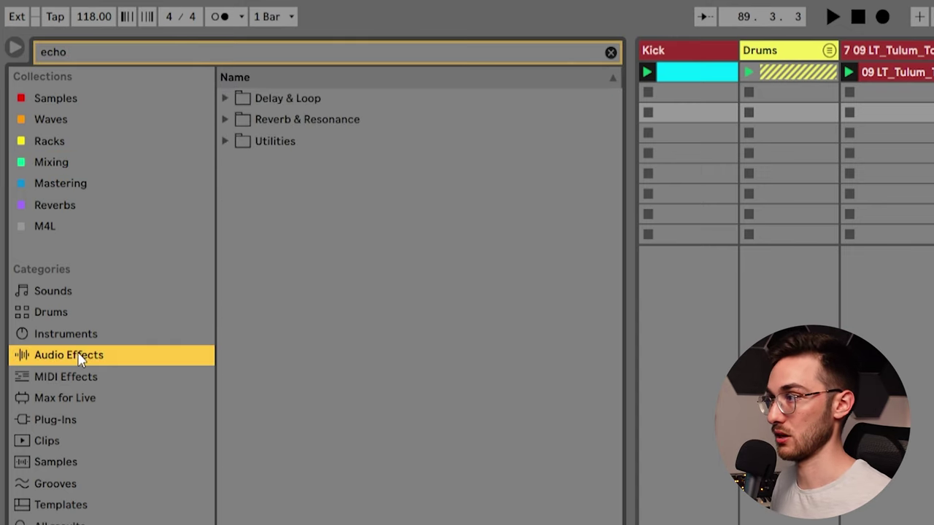
pyautogui.click(226, 99)
pyautogui.click(258, 120)
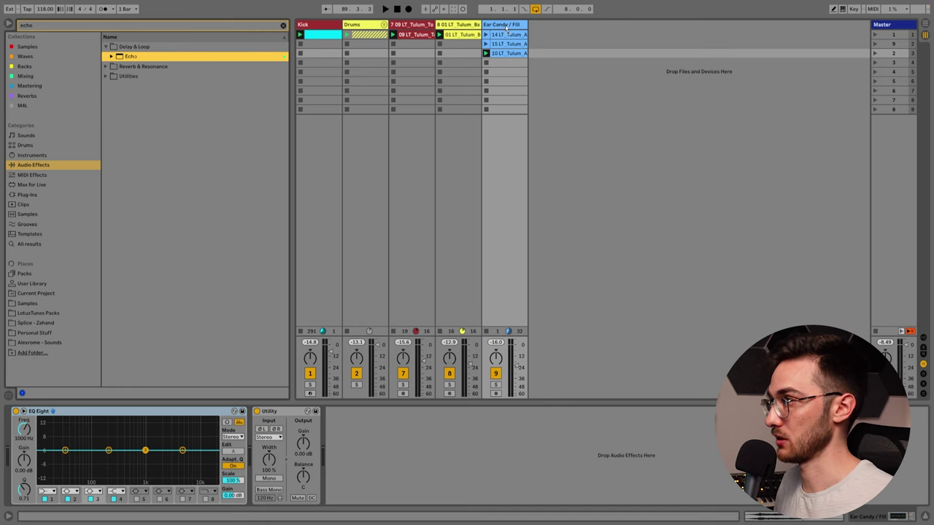
pyautogui.moveTo(507, 27); pyautogui.dragTo(508, 29)
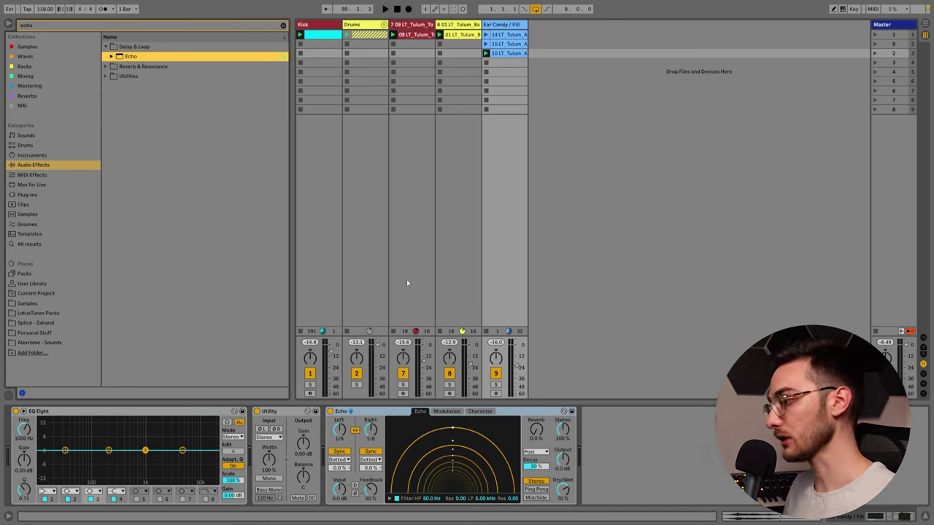
# Step: Start playback and set Echo feedback to 87% and reverb to 56%
pyautogui.press('space')
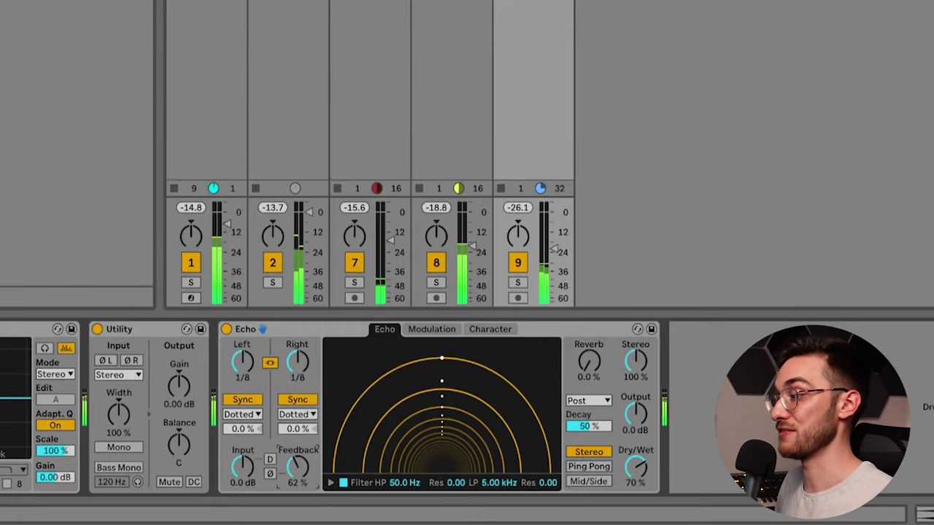
pyautogui.moveTo(342, 490); pyautogui.dragTo(298, 464)
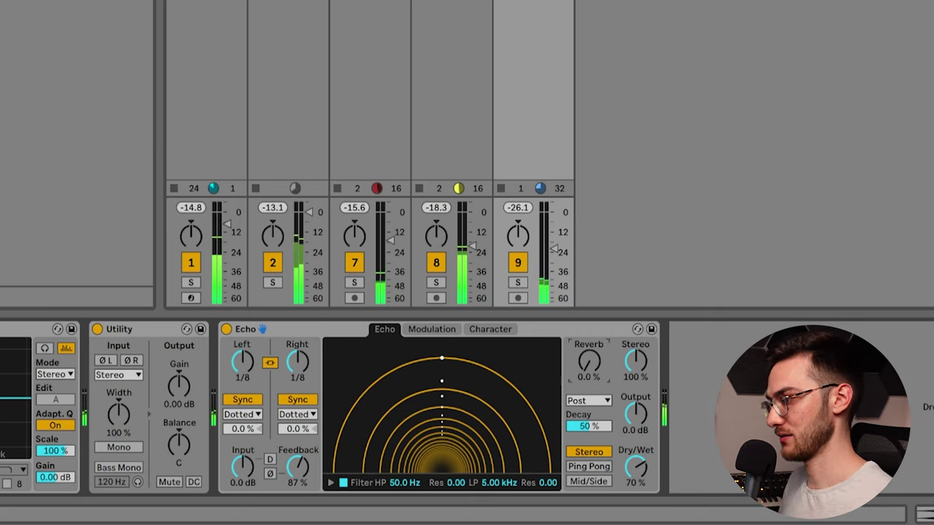
pyautogui.moveTo(589, 360); pyautogui.dragTo(589, 328)
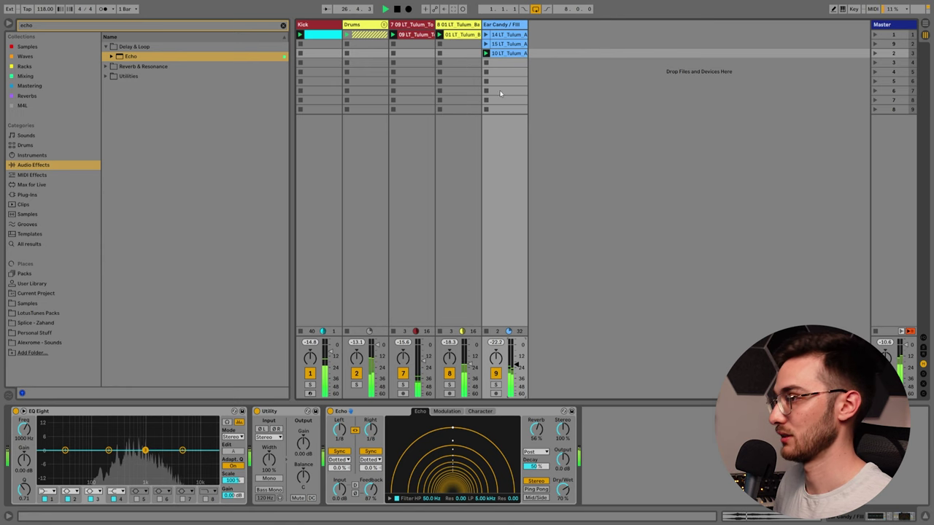
# Step: Add the 17 LT Tulum Ambient Swell Bmaj sample to slot 4 of Ear Candy / Fill and launch it
pyautogui.click(283, 26)
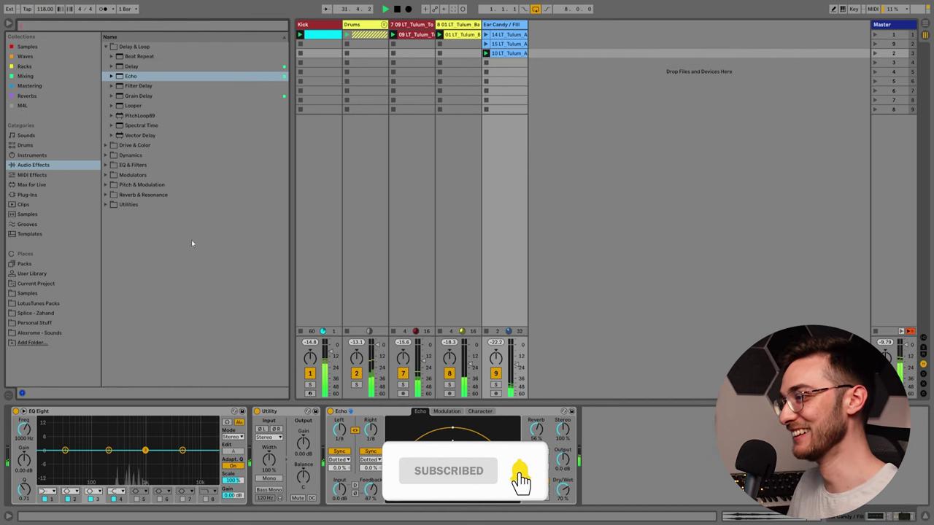
pyautogui.click(34, 304)
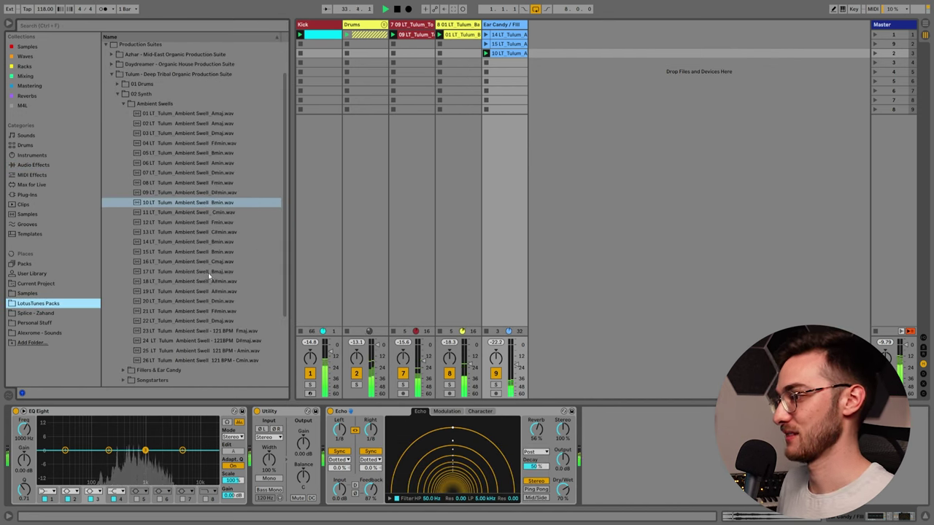
pyautogui.moveTo(208, 272); pyautogui.dragTo(501, 64)
pyautogui.click(485, 63)
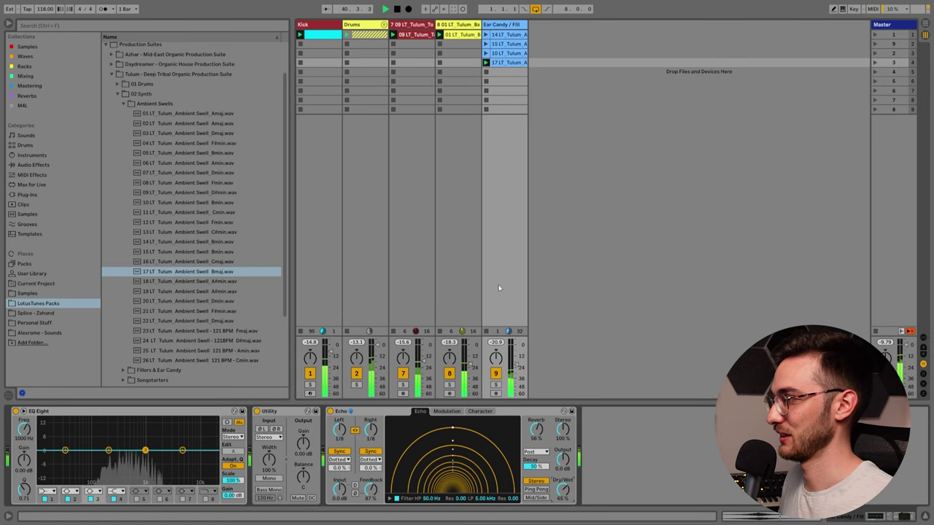
# Step: Move the ambient swell 14 clip from slot 1 down to slot 5 and launch the first scene
pyautogui.click(122, 103)
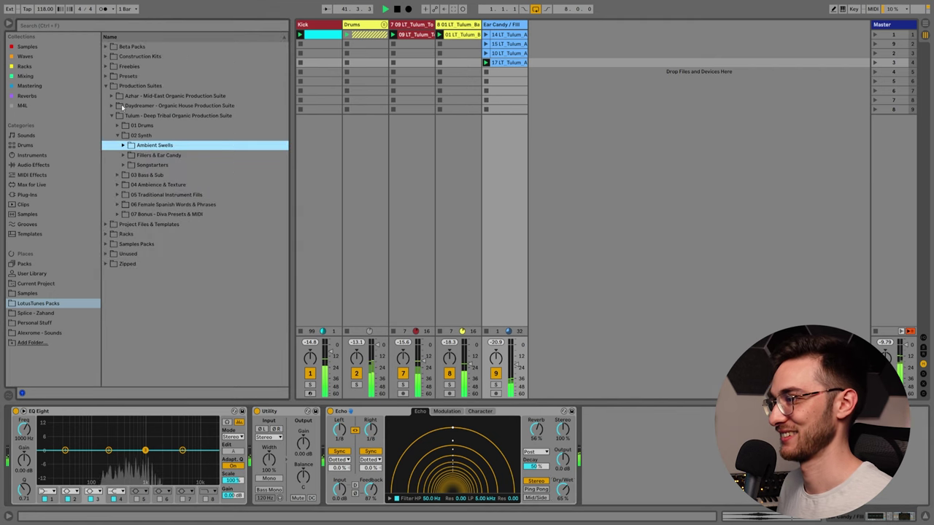
pyautogui.click(503, 71)
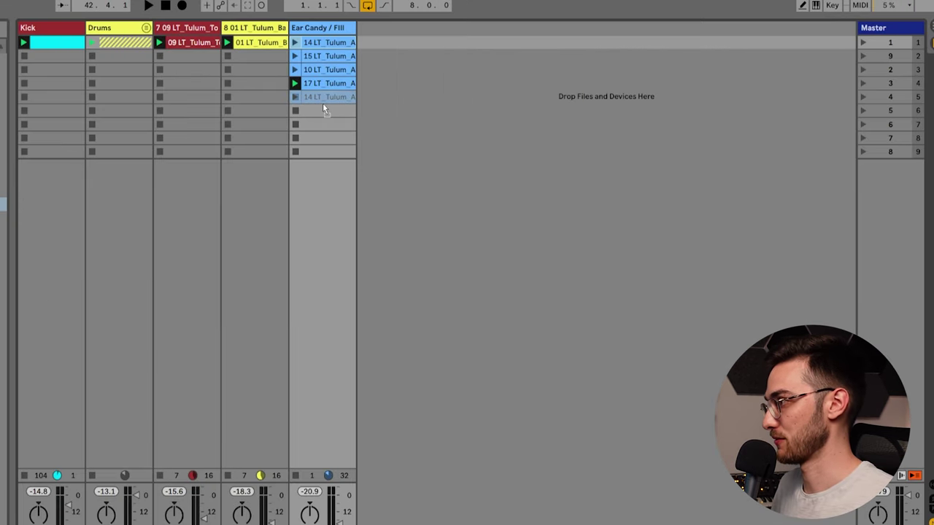
pyautogui.moveTo(325, 108); pyautogui.dragTo(325, 102)
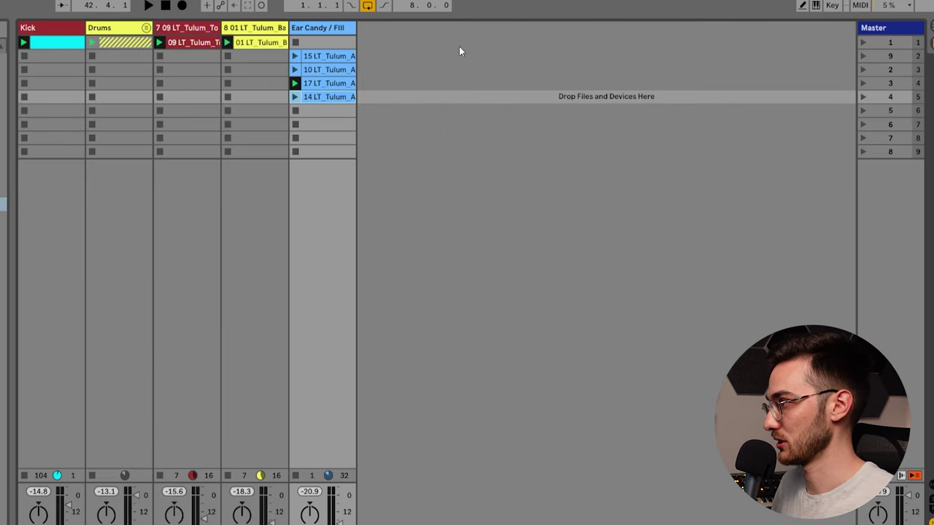
pyautogui.click(864, 43)
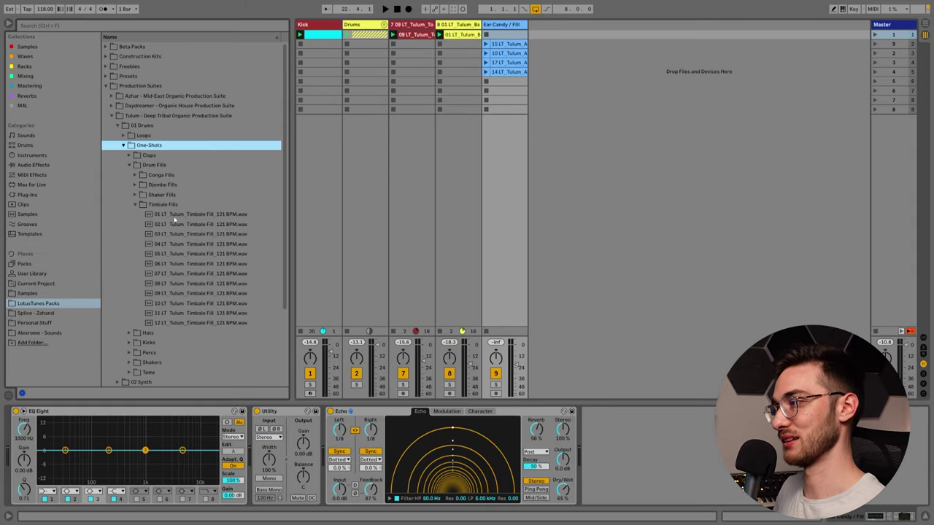
# Step: Add the 04 Tulum Conga Fill to Ear Candy's sixth slot and colour it yellow-green
pyautogui.click(135, 176)
pyautogui.moveTo(210, 215); pyautogui.dragTo(505, 81)
pyautogui.rightClick(503, 81)
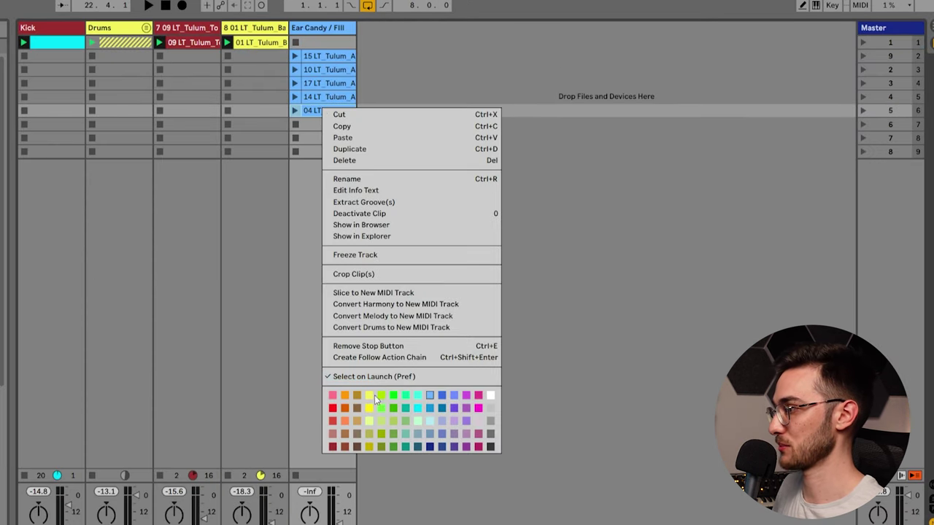
pyautogui.click(369, 426)
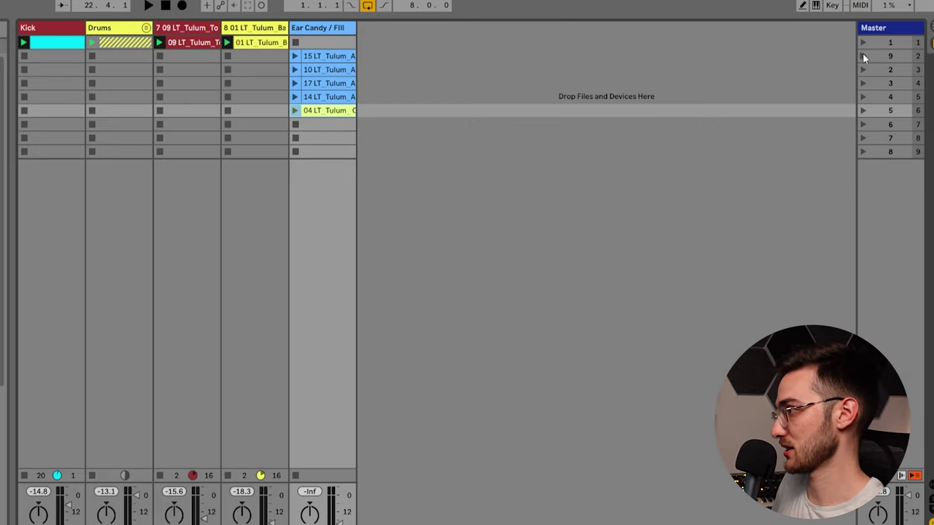
# Step: Start playback and audition the conga fill by stopping and relaunching it
pyautogui.press('space')
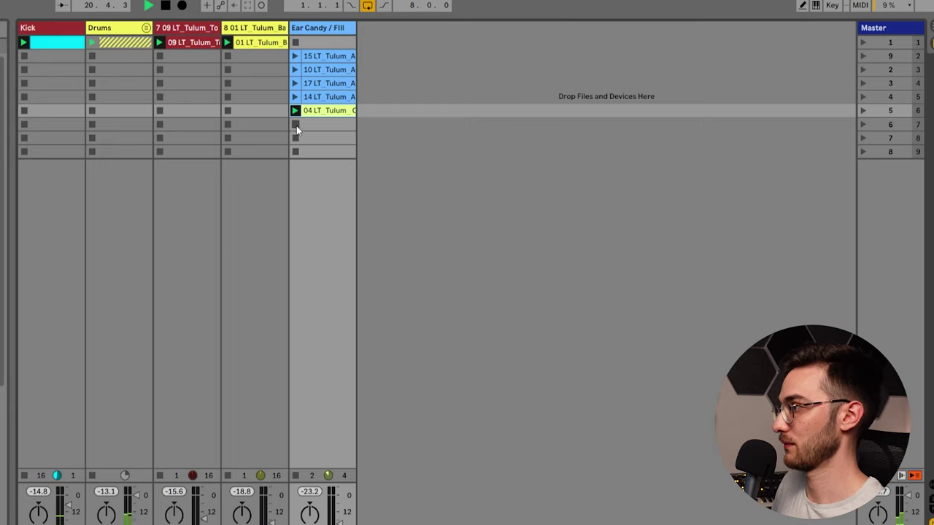
pyautogui.click(297, 126)
pyautogui.click(322, 127)
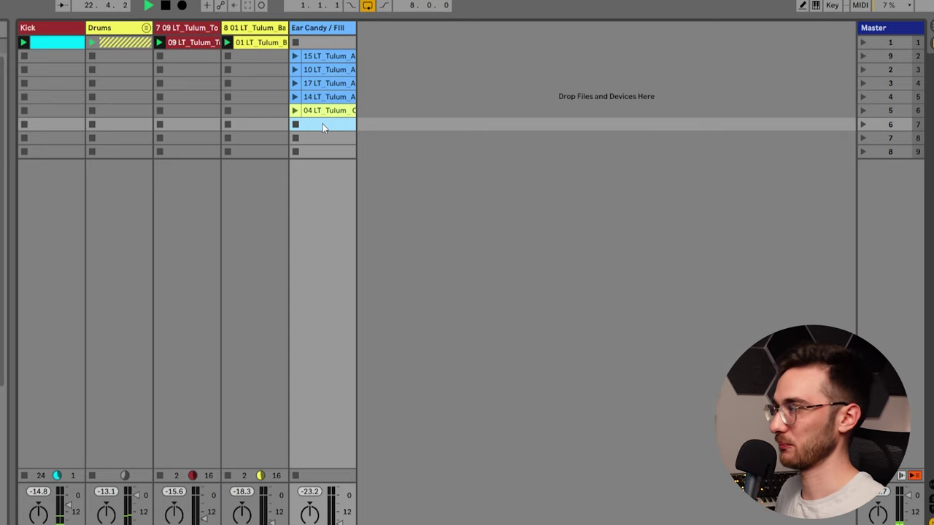
pyautogui.click(294, 112)
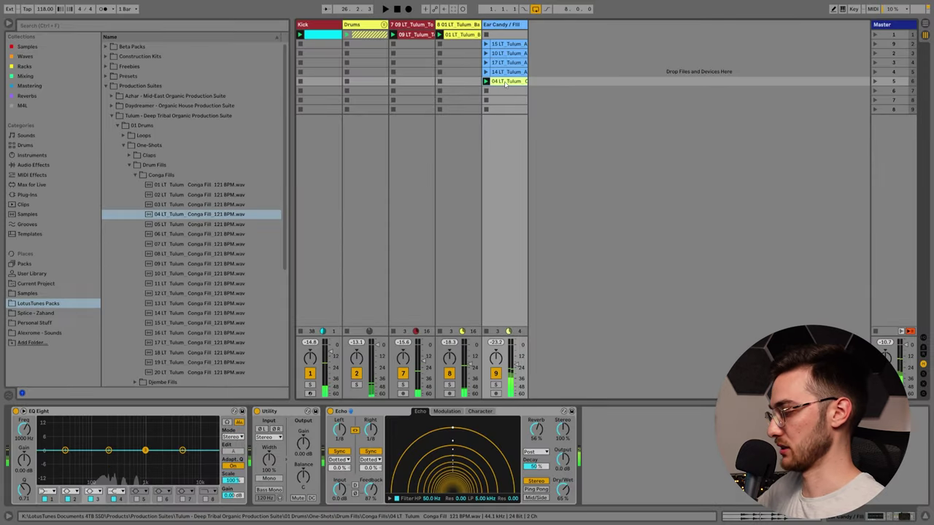
# Step: Switch off looping on the conga fill clip and relaunch it to check it plays once
pyautogui.doubleClick(504, 82)
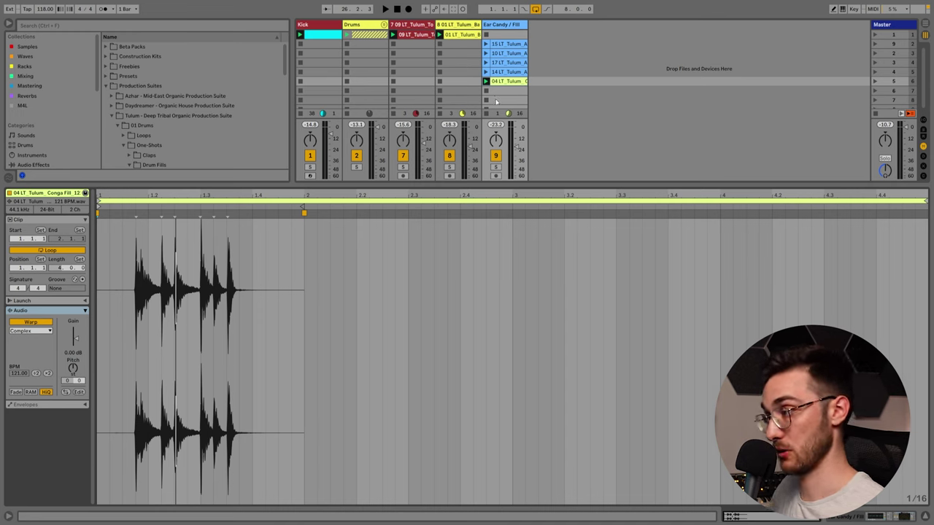
pyautogui.press('space')
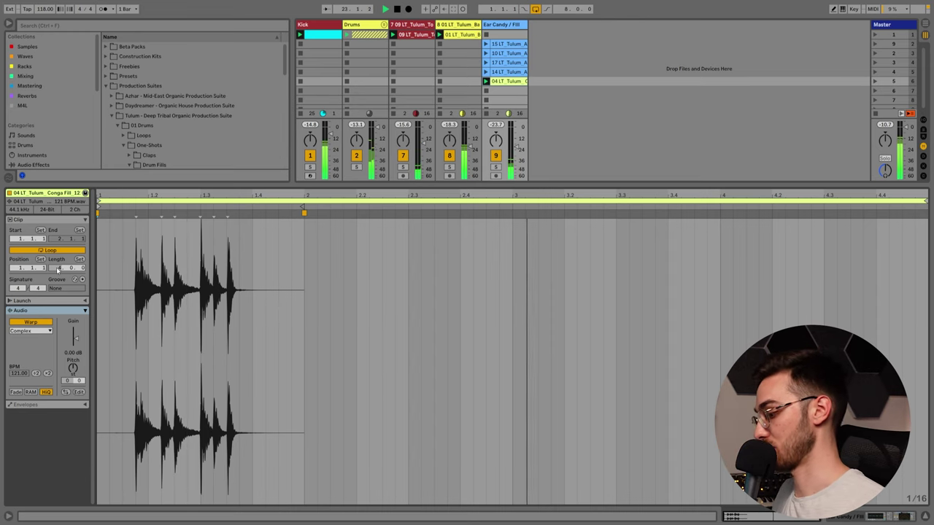
pyautogui.press('-')
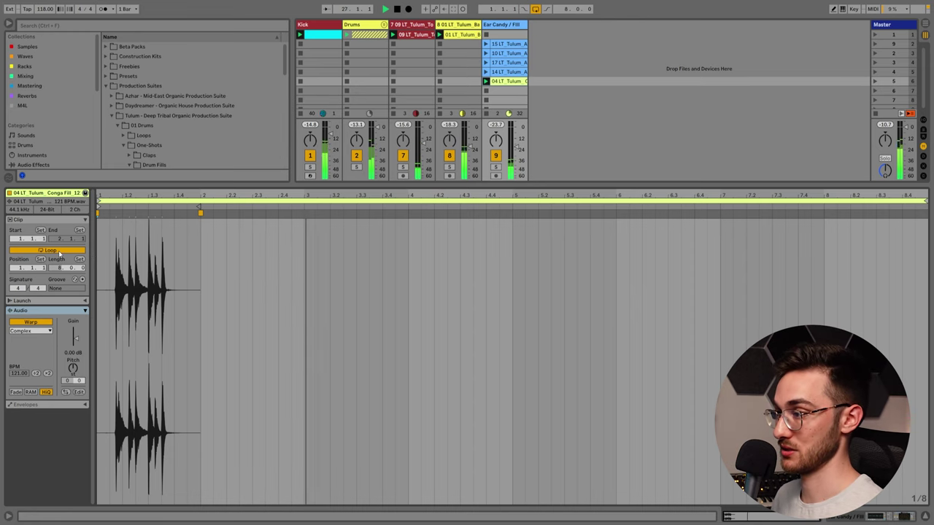
pyautogui.click(59, 251)
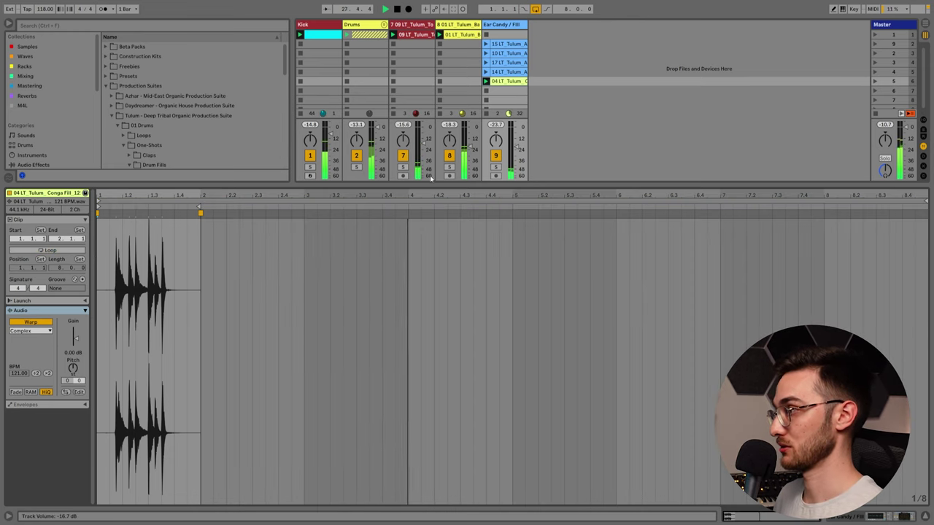
pyautogui.click(486, 81)
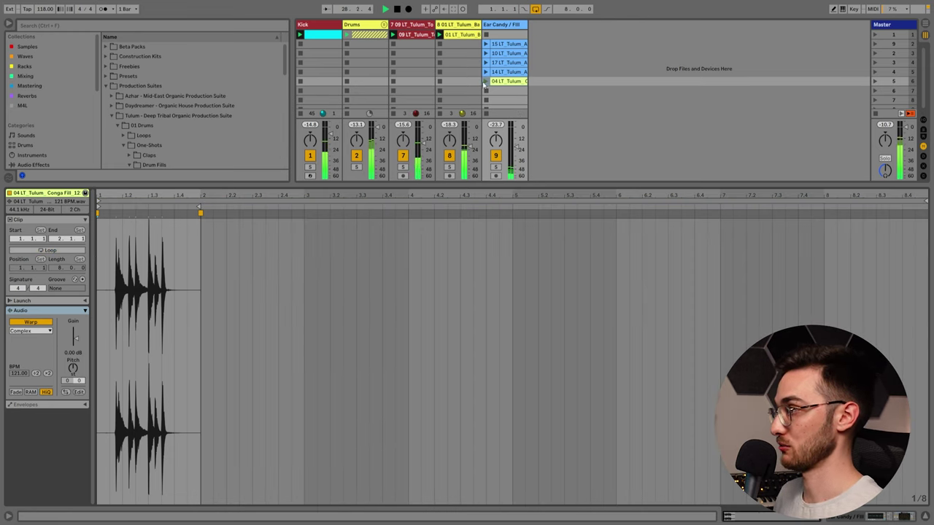
pyautogui.click(512, 115)
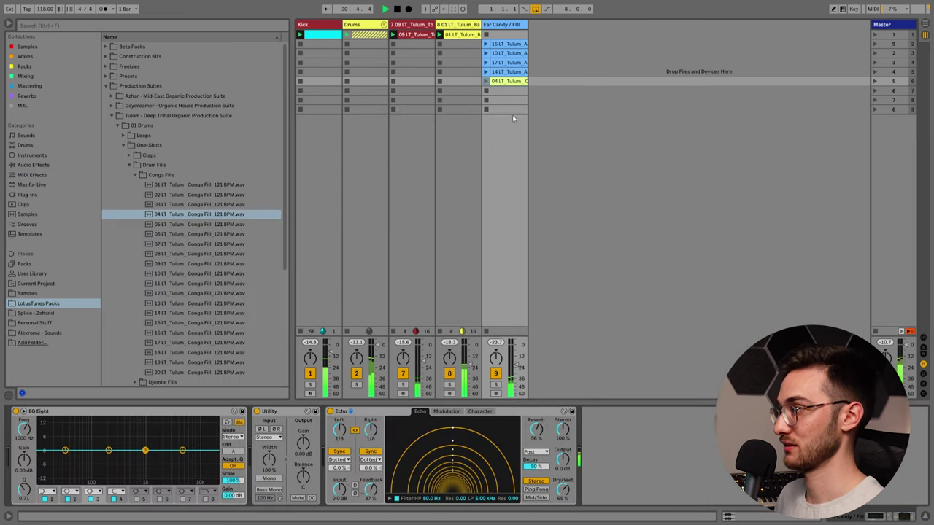
pyautogui.click(486, 72)
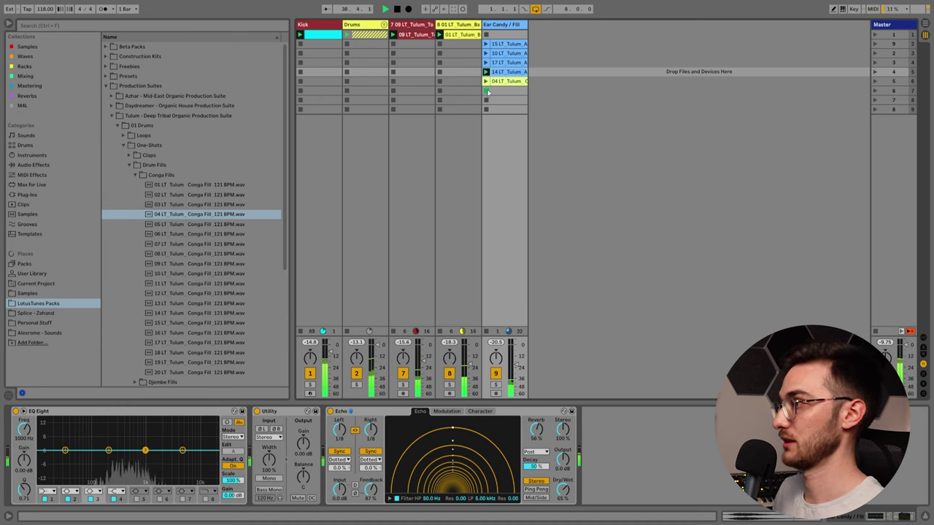
pyautogui.click(486, 90)
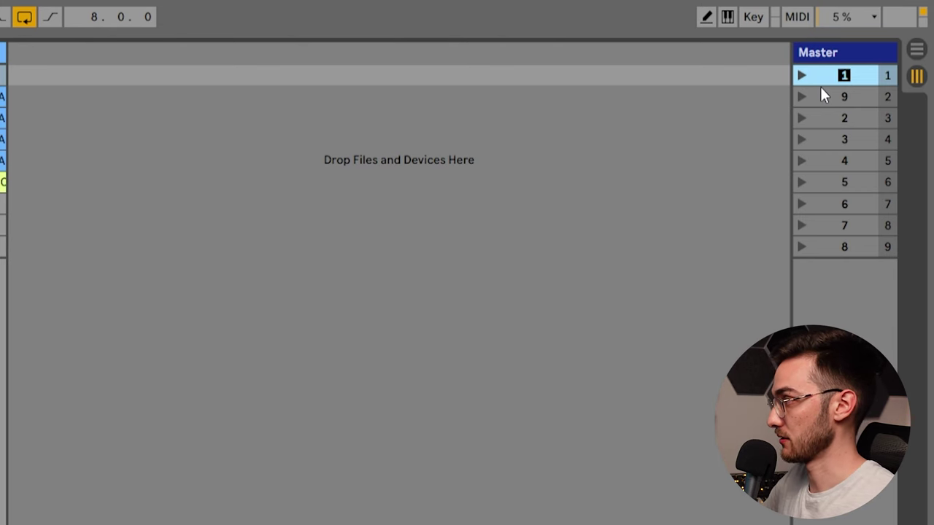
# Step: Name the first scene 'Intro'
pyautogui.write('Intro')
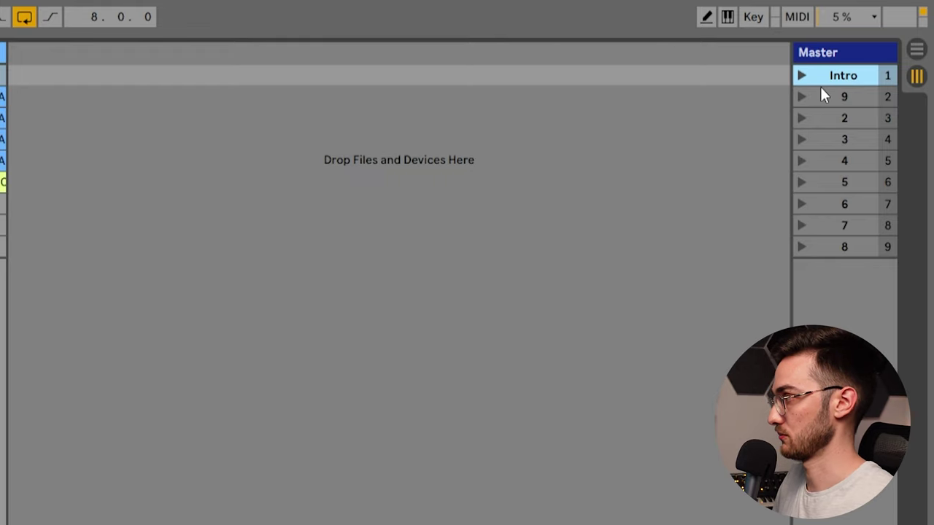
pyautogui.press('Return')
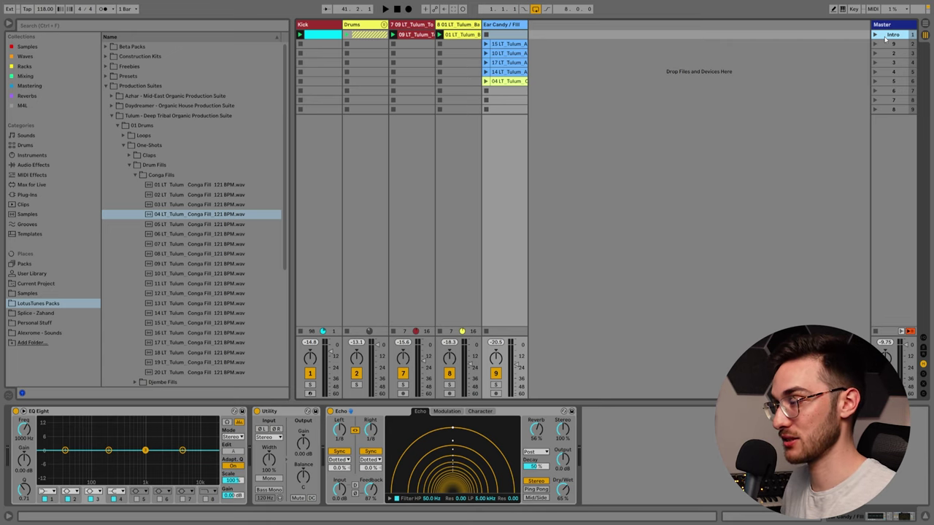
pyautogui.click(889, 36)
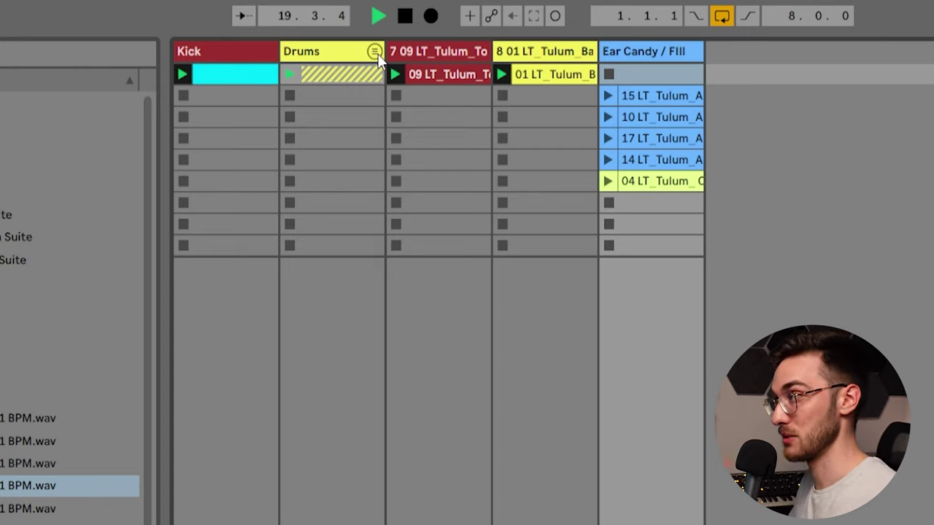
# Step: Move the track 8 bassline and track 7 tom clips down to the second scene and stop them
pyautogui.click(554, 77)
pyautogui.moveTo(554, 79); pyautogui.dragTo(553, 101)
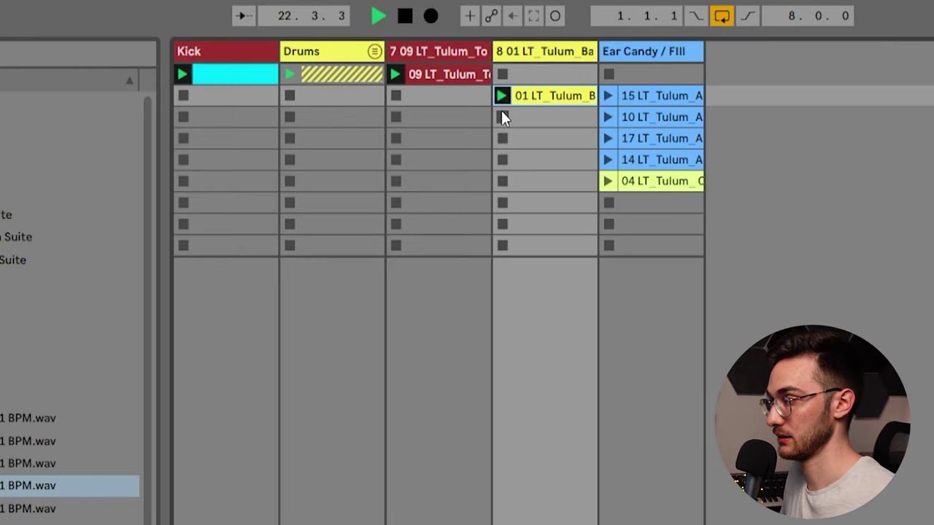
pyautogui.click(501, 74)
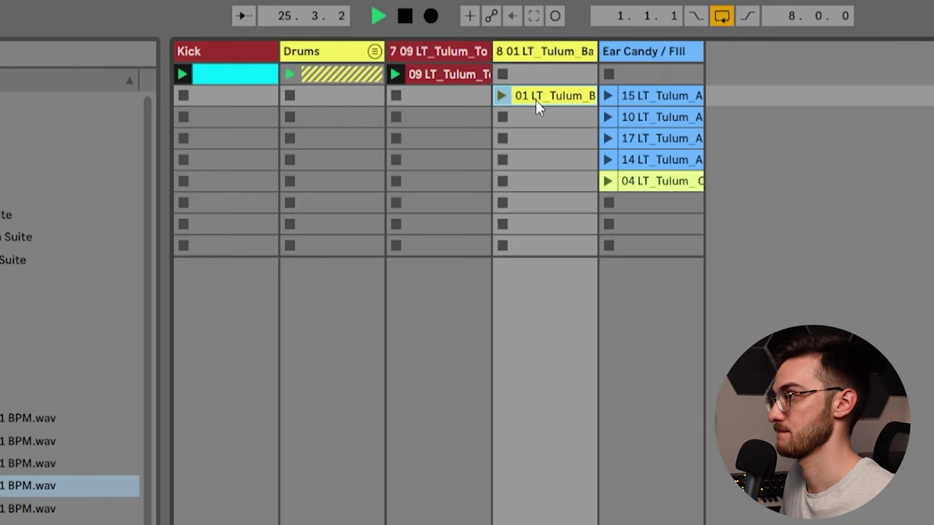
pyautogui.moveTo(453, 78); pyautogui.dragTo(431, 99)
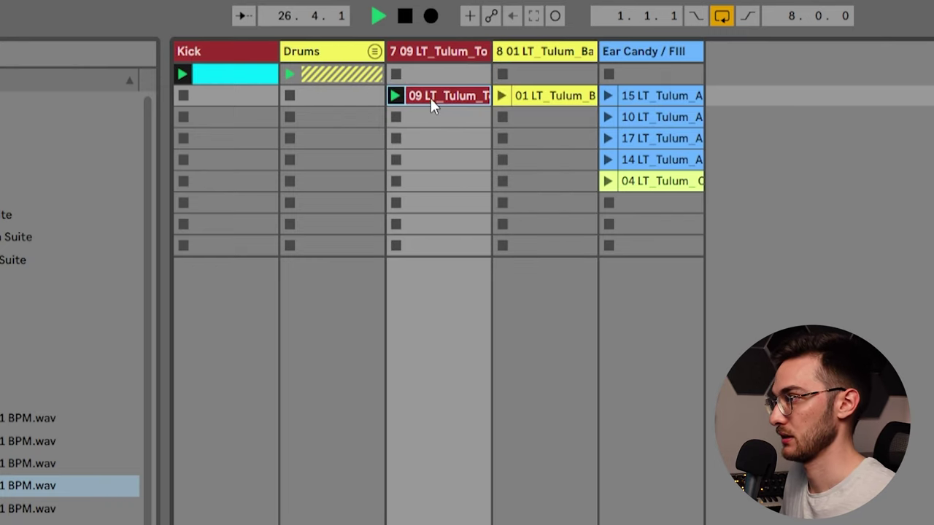
pyautogui.click(395, 117)
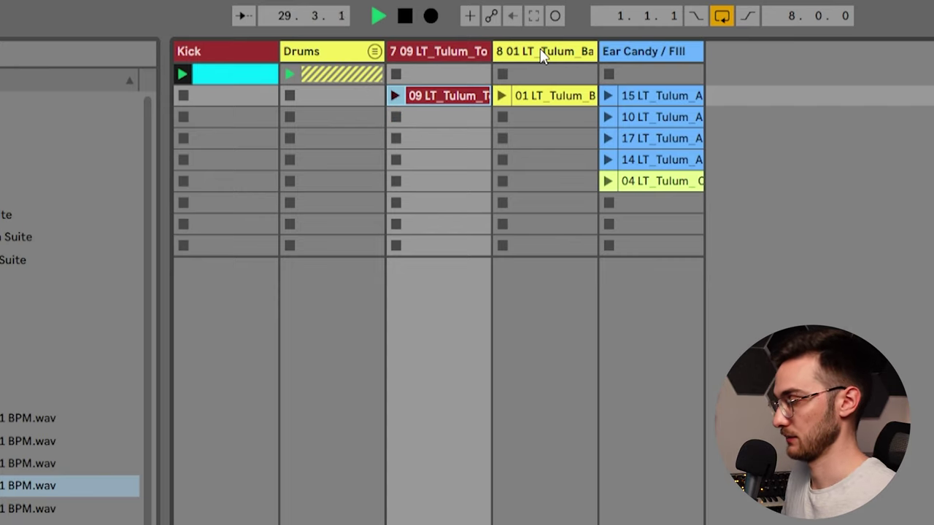
pyautogui.click(542, 57)
# Step: Give track 8's bassline clip the track's red colour via Assign Track Color to Clips
pyautogui.rightClick(542, 49)
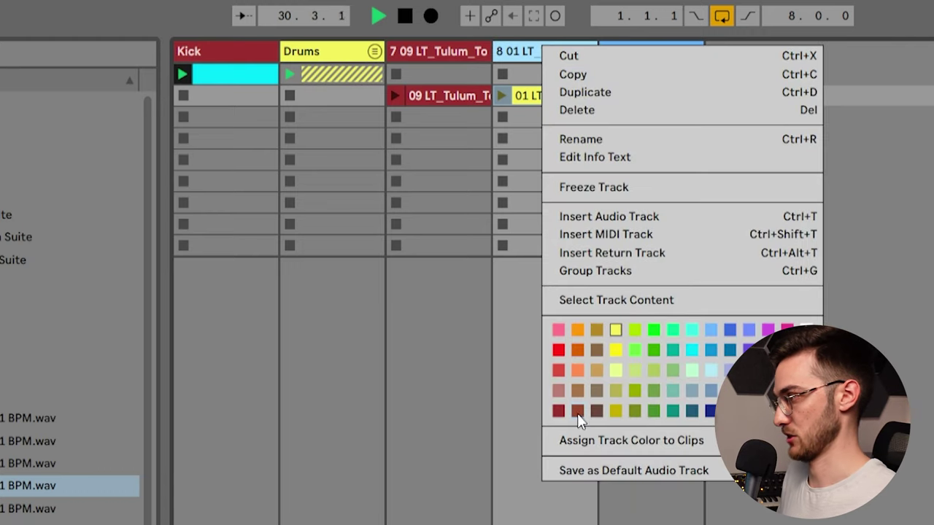
pyautogui.click(523, 58)
pyautogui.rightClick(532, 55)
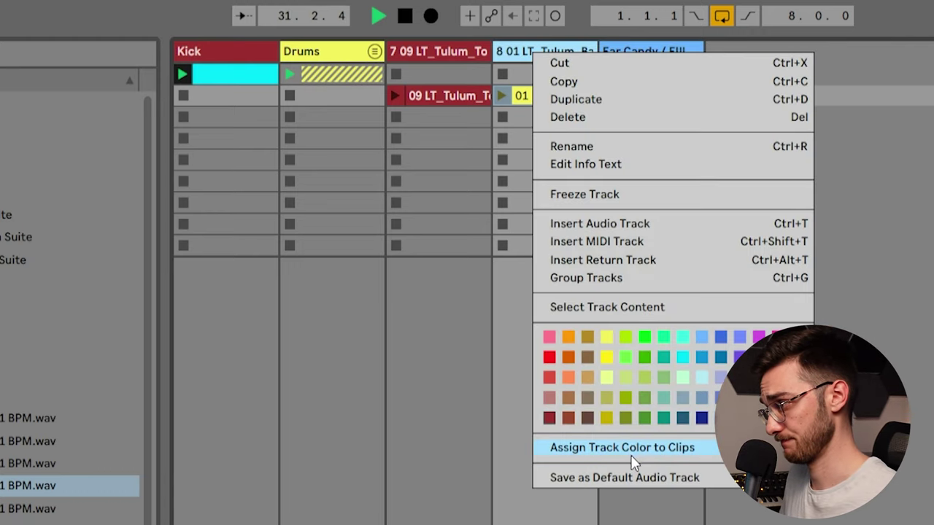
pyautogui.click(631, 461)
# Step: Unfold the Drums group and move track 4's Shaker clip down to the second scene
pyautogui.click(413, 52)
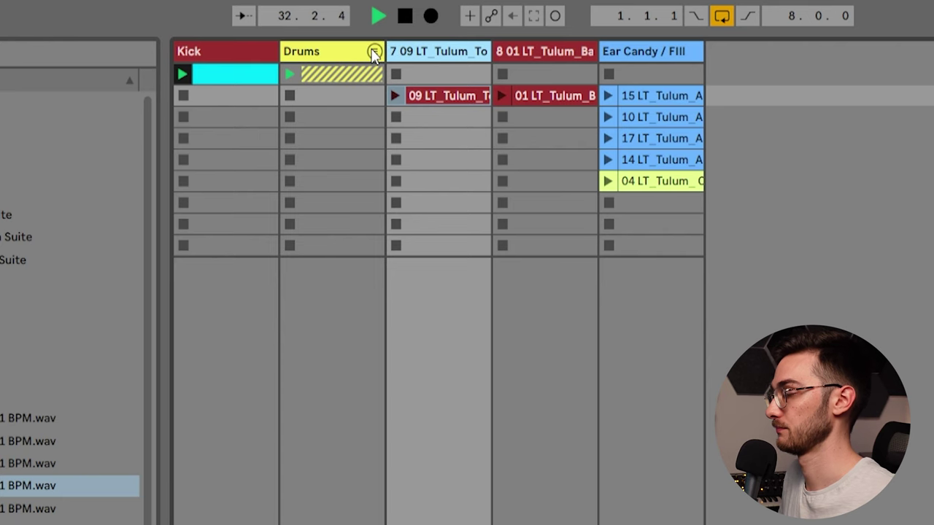
pyautogui.click(373, 53)
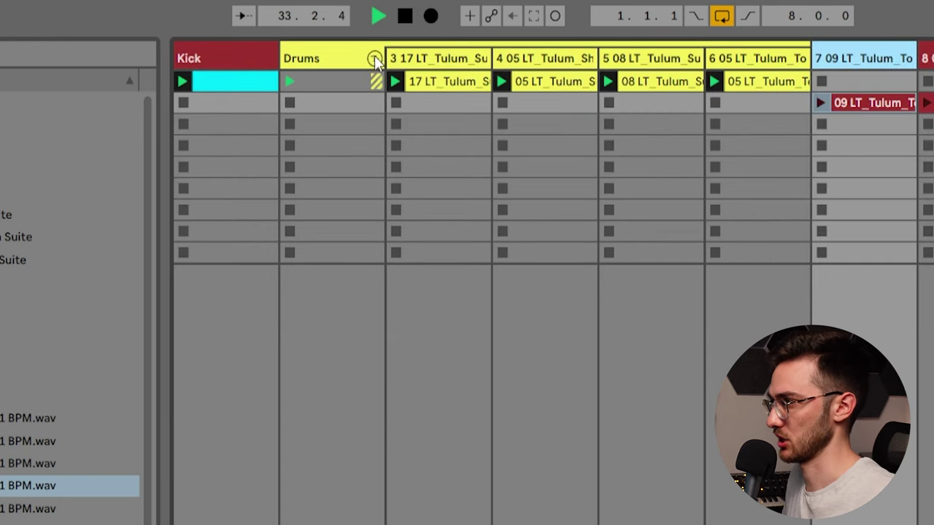
pyautogui.click(500, 115)
pyautogui.moveTo(555, 97); pyautogui.dragTo(502, 115)
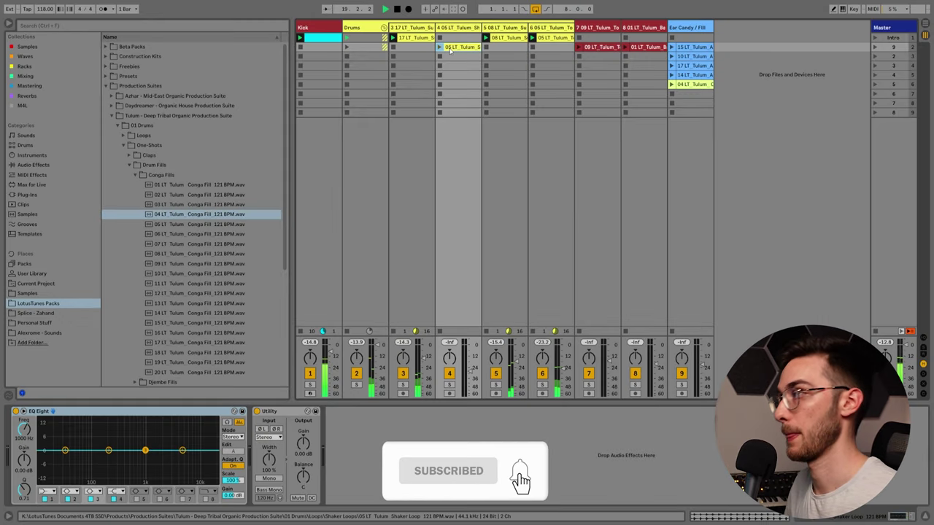
# Step: Duplicate the Intro scene to create the Break scene and launch it
pyautogui.click(888, 38)
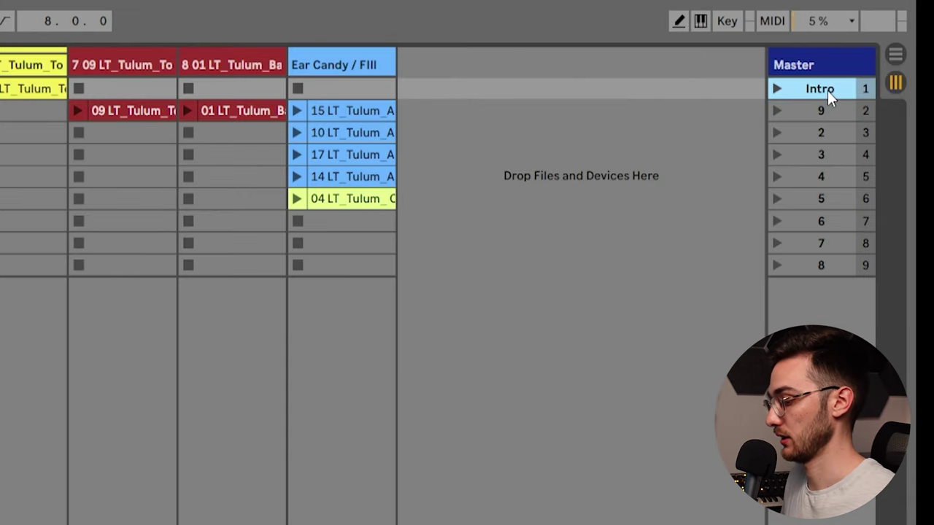
pyautogui.hotkey('ctrl', 'd')
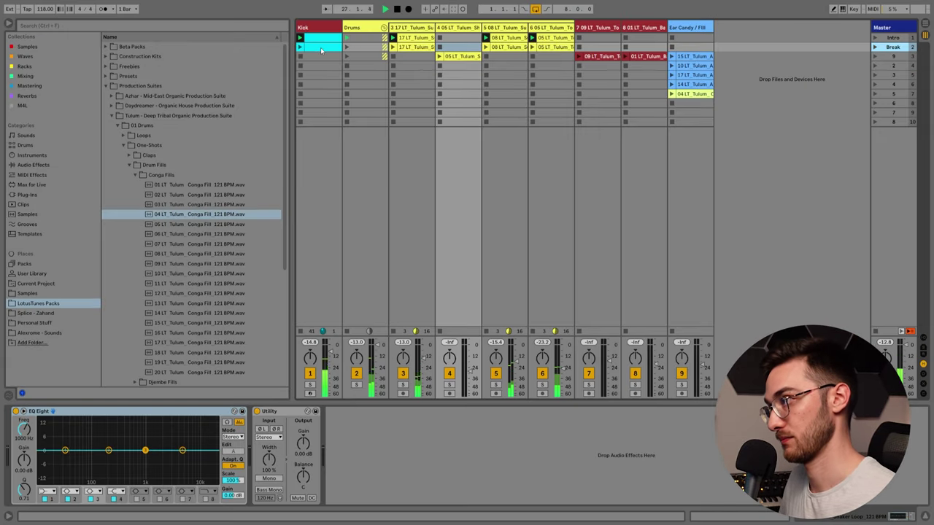
pyautogui.click(321, 49)
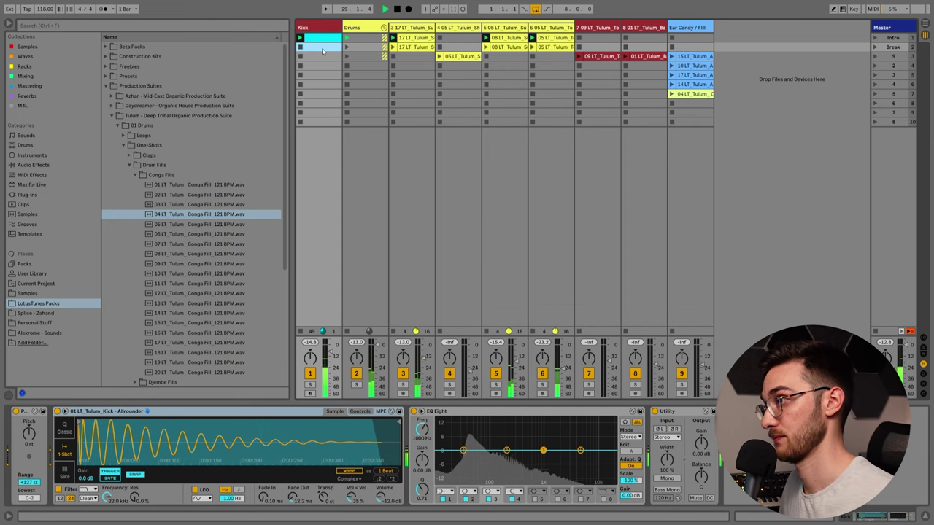
pyautogui.click(874, 47)
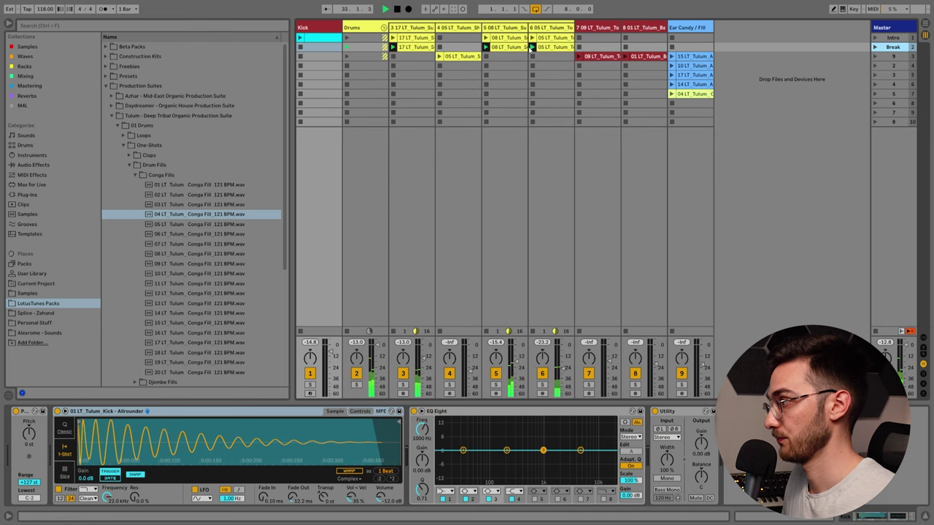
# Step: Move the first Ear Candy clip up one scene and stop all playing clips at the next bar
pyautogui.click(693, 57)
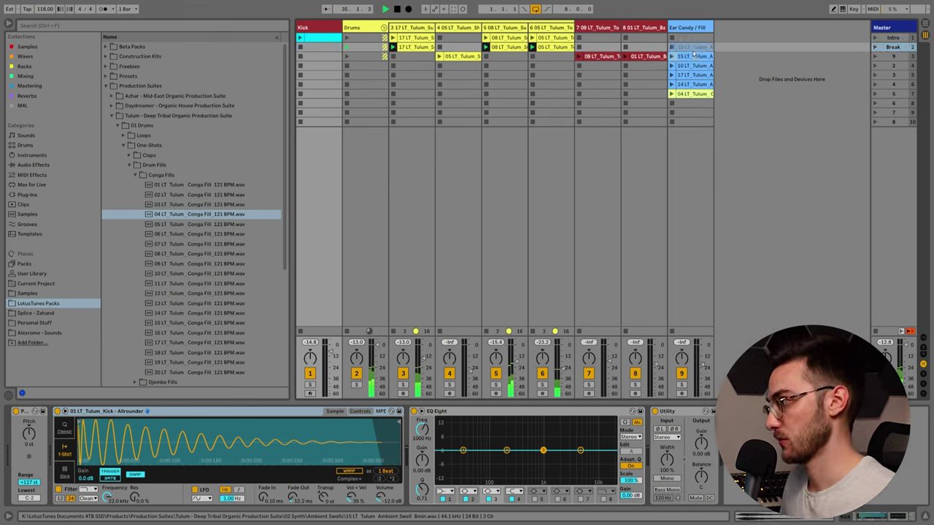
pyautogui.moveTo(694, 56); pyautogui.dragTo(694, 53)
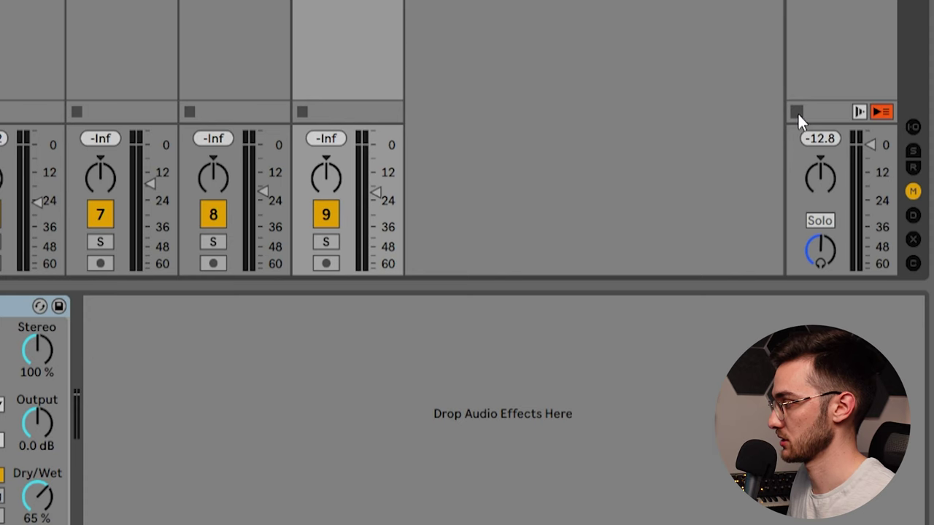
pyautogui.click(796, 112)
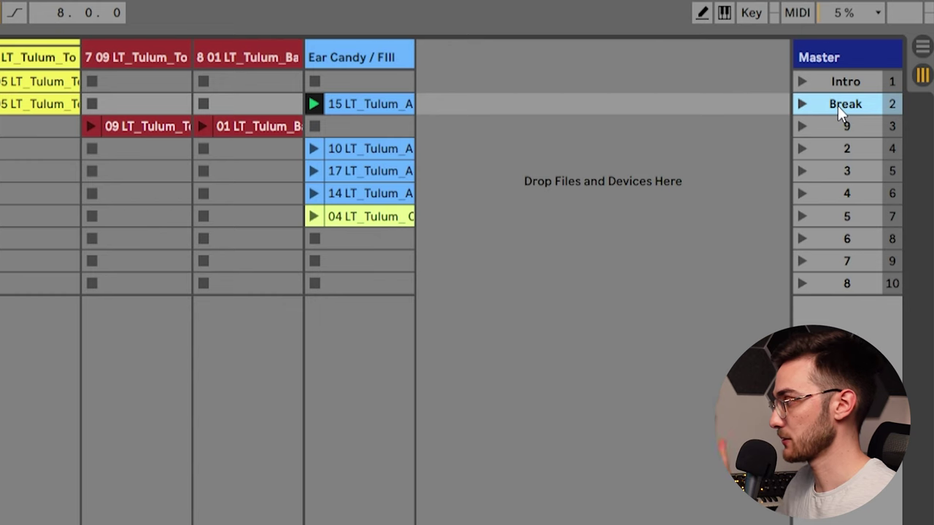
# Step: Duplicate Break as a new scene named Drop and delete its Ear Candy clip
pyautogui.hotkey('ctrl', 'd')
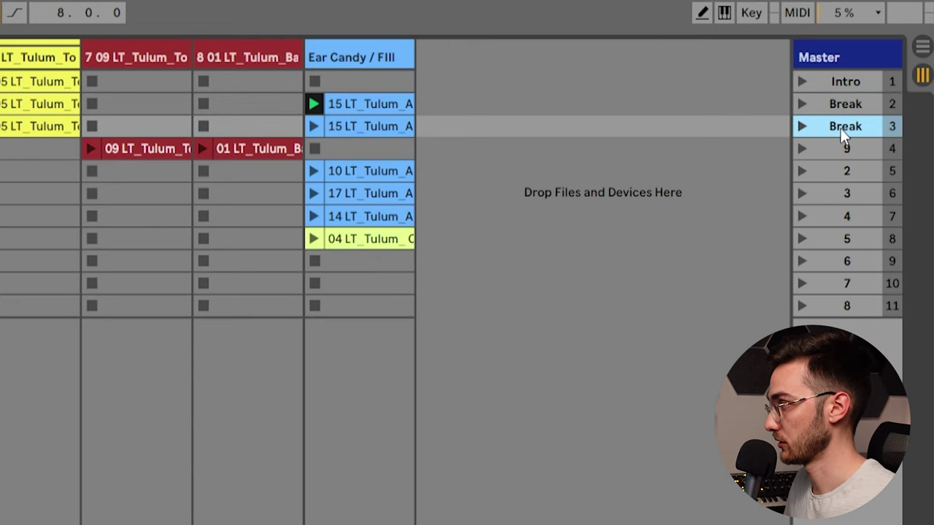
pyautogui.write('p')
pyautogui.press('Return')
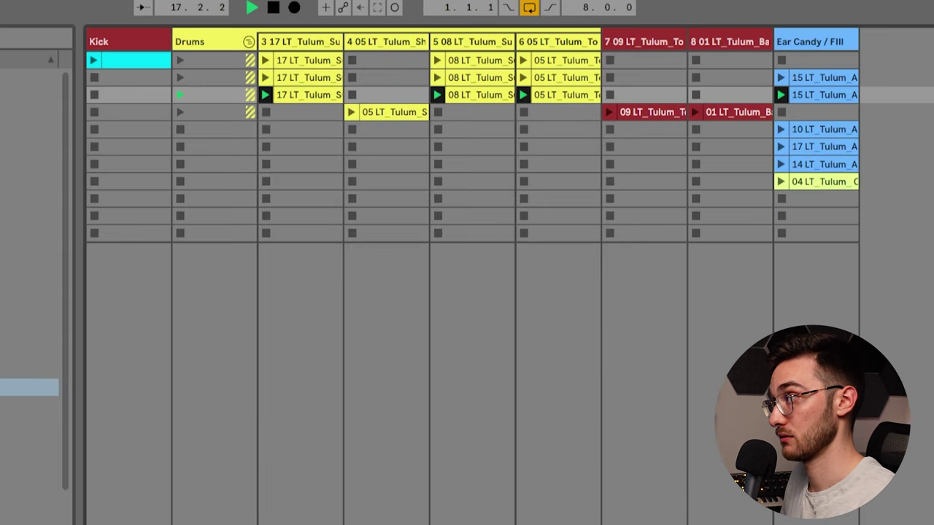
pyautogui.click(835, 96)
pyautogui.press('Delete')
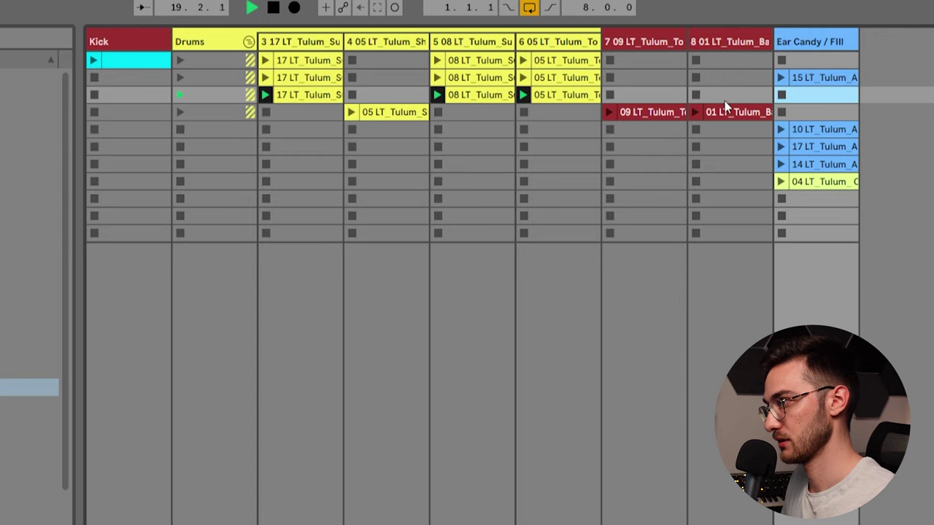
# Step: Copy the kick clip and move the 09 and 01 clips into Drop, then launch it
pyautogui.moveTo(125, 67); pyautogui.dragTo(124, 97)
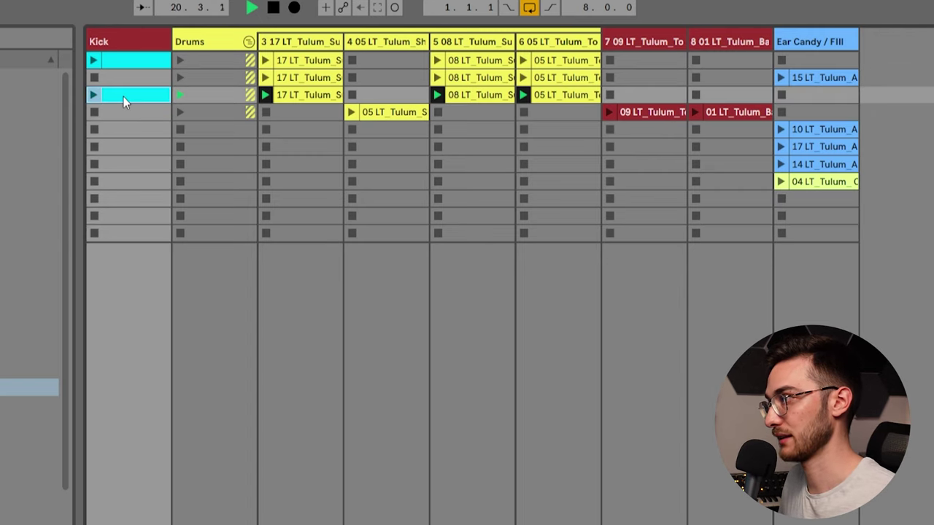
pyautogui.click(656, 113)
pyautogui.keyDown('shift'); pyautogui.click(725, 114); pyautogui.keyUp('shift')
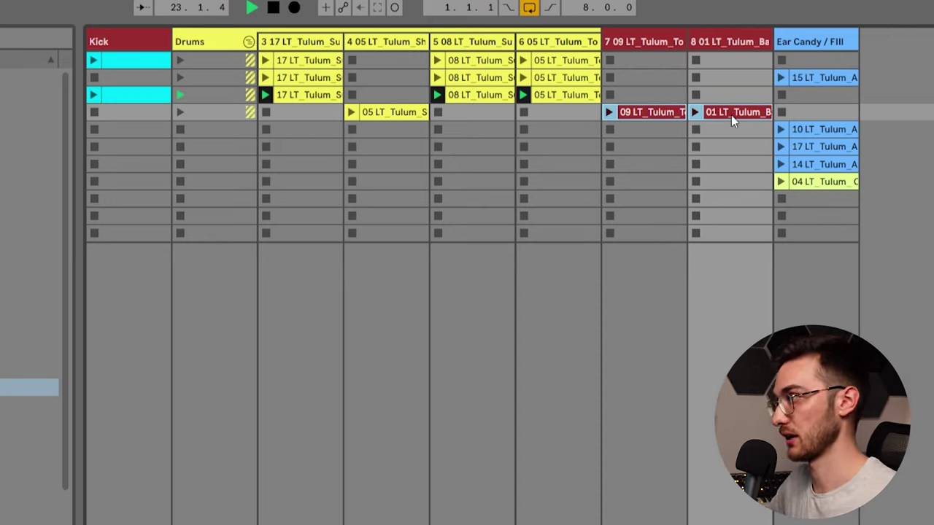
pyautogui.moveTo(731, 116); pyautogui.dragTo(734, 99)
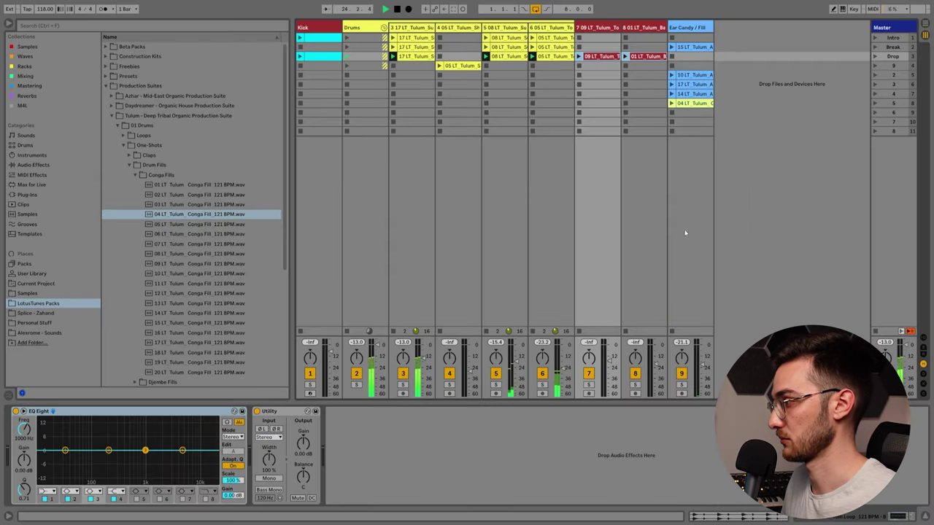
pyautogui.click(876, 332)
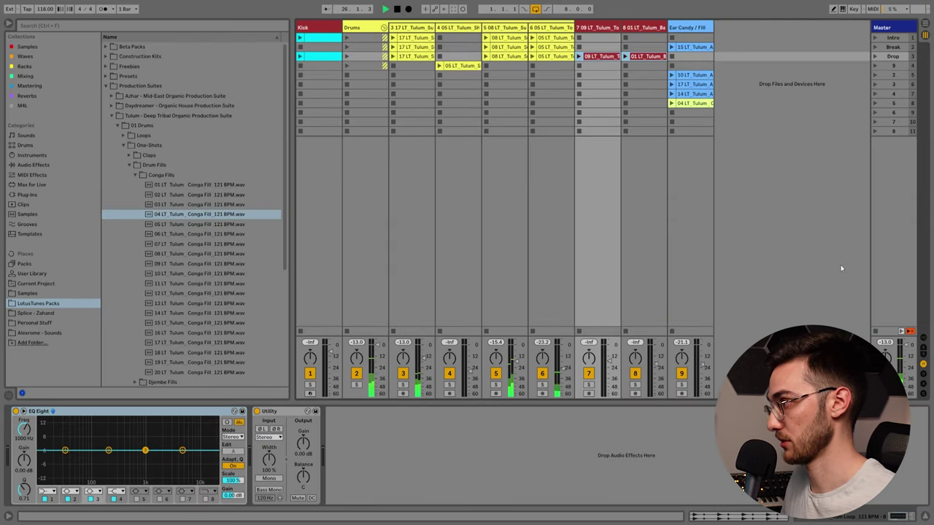
pyautogui.click(875, 56)
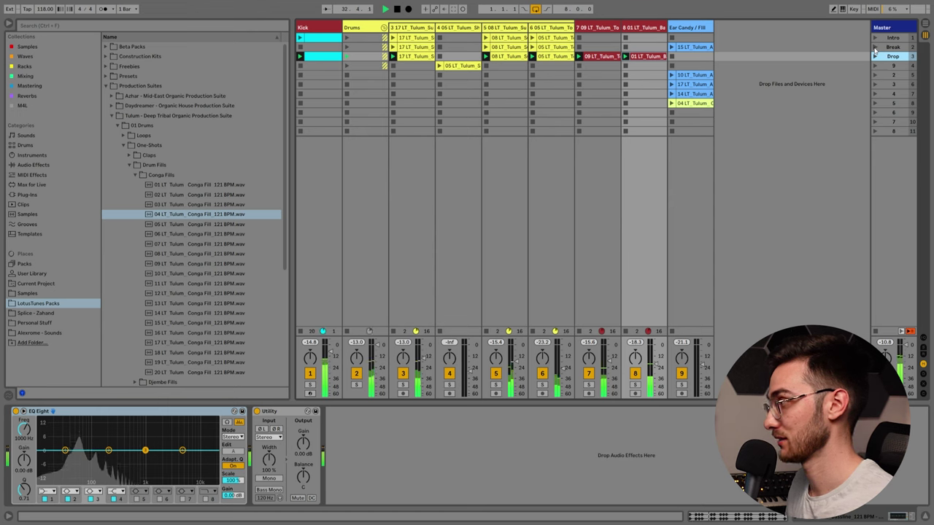
pyautogui.click(874, 47)
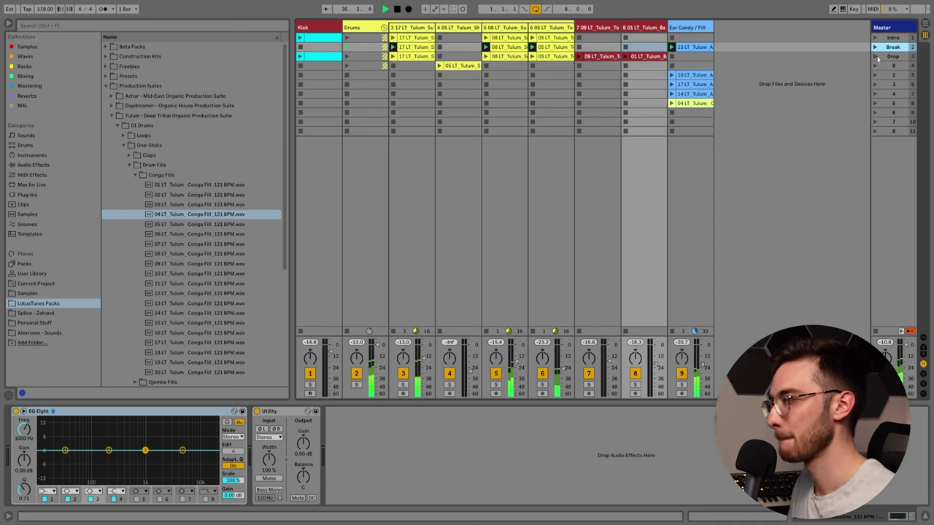
pyautogui.click(875, 57)
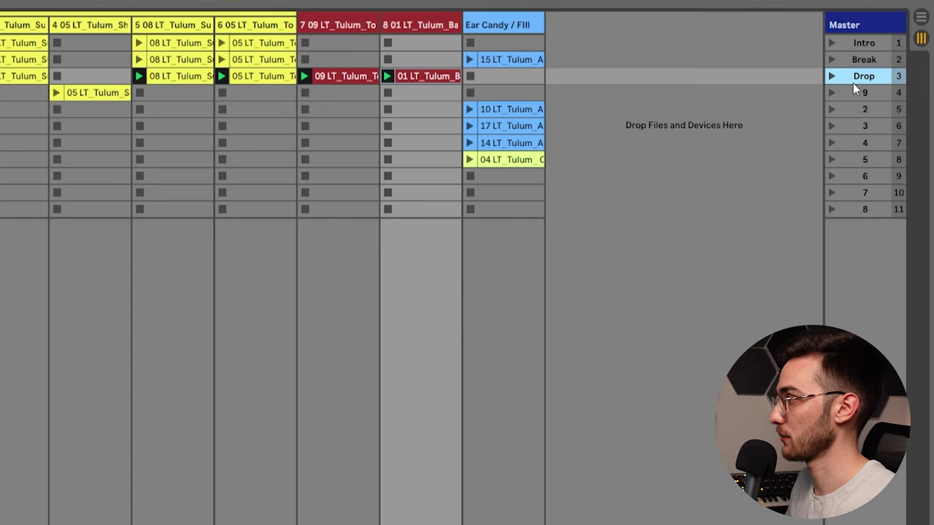
# Step: Duplicate the Drop scene with its clips into a new fourth scene and begin renaming it
pyautogui.hotkey('ctrl', 'd')
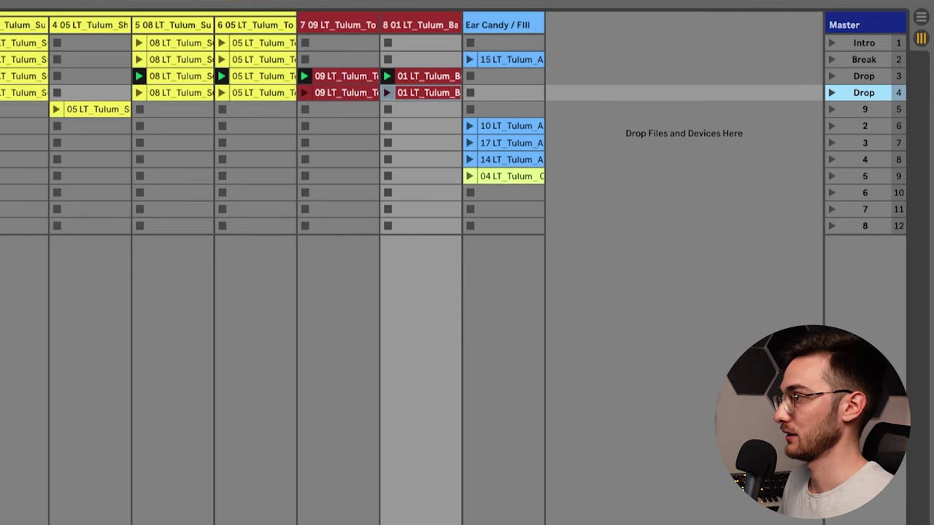
pyautogui.press('Escape')
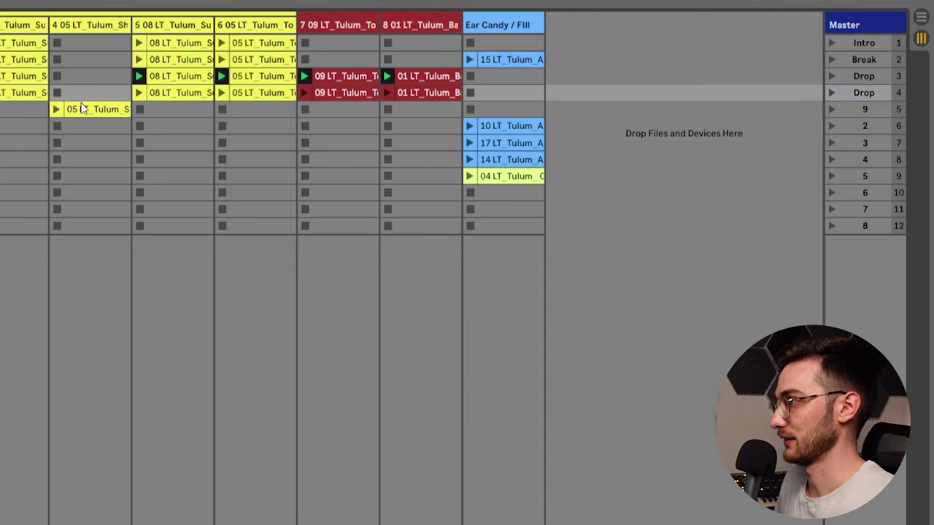
pyautogui.click(868, 98)
pyautogui.hotkey('ctrl', 'r')
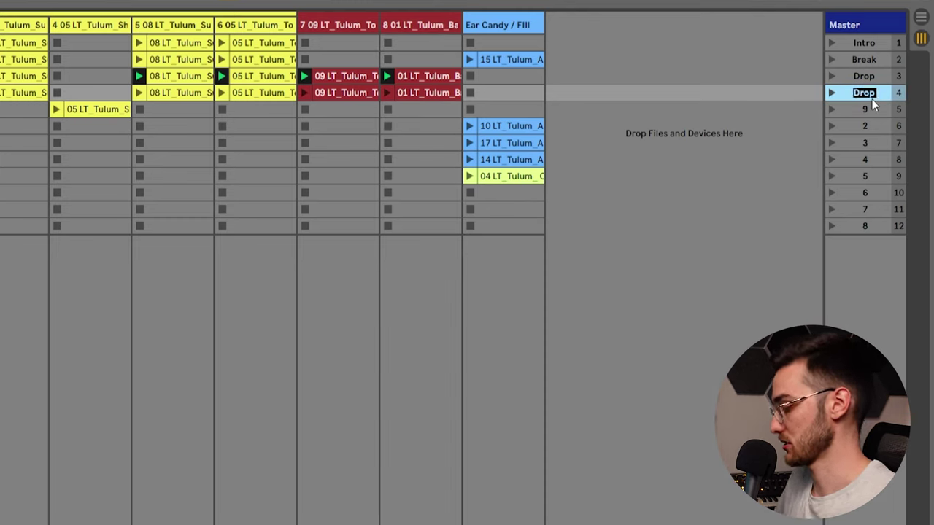
# Step: Name scene 4 'Drop 2' and move track 4's shaker clip and the Ear Candy 10 clip into it
pyautogui.write('Drop 2')
pyautogui.press('Return')
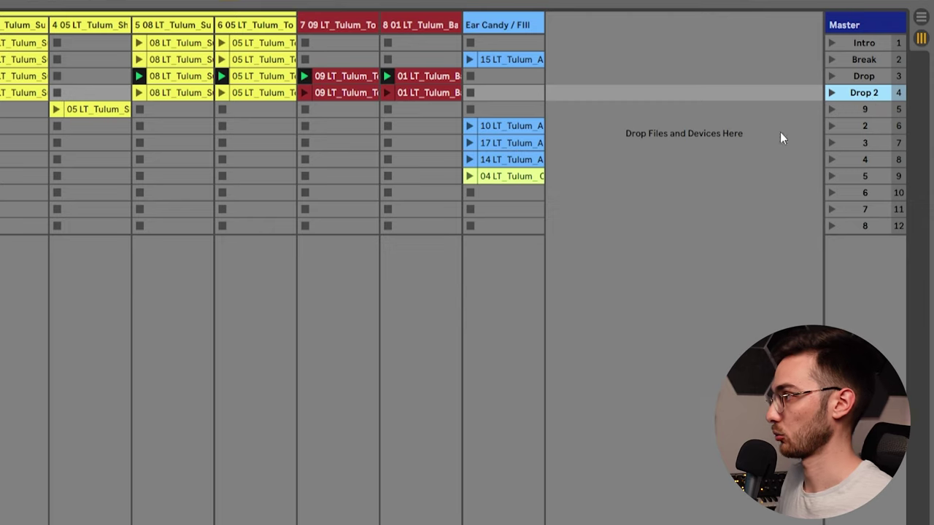
pyautogui.moveTo(88, 113)
pyautogui.mouseDown()
pyautogui.moveTo(98, 109)
pyautogui.moveTo(94, 99)
pyautogui.mouseUp()
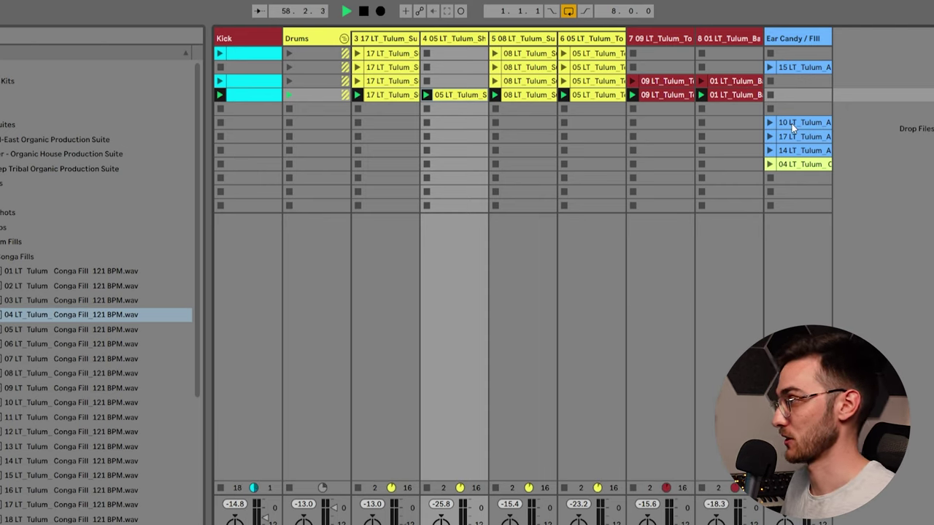
pyautogui.moveTo(792, 123); pyautogui.dragTo(801, 92)
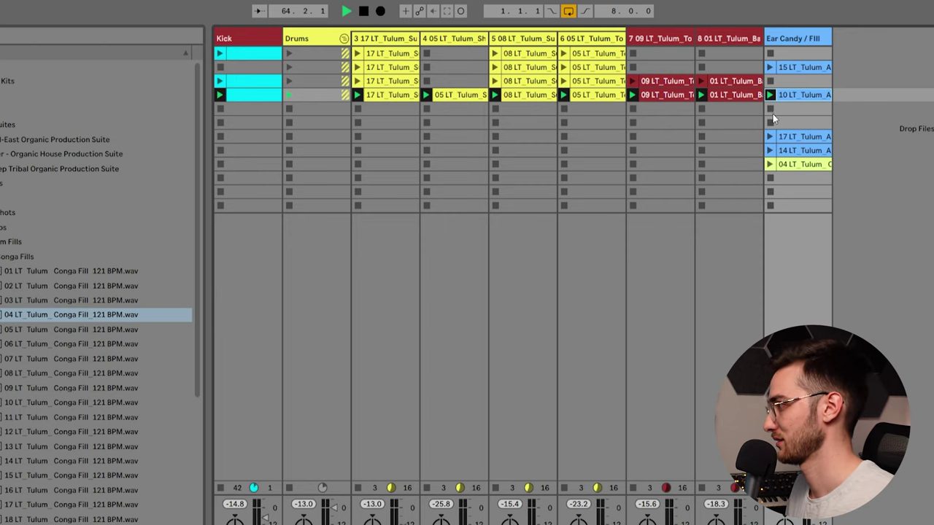
# Step: Audition the 04 fill, Ear Candy 14 and Drop 2's 10 clips, then stop playback
pyautogui.click(769, 109)
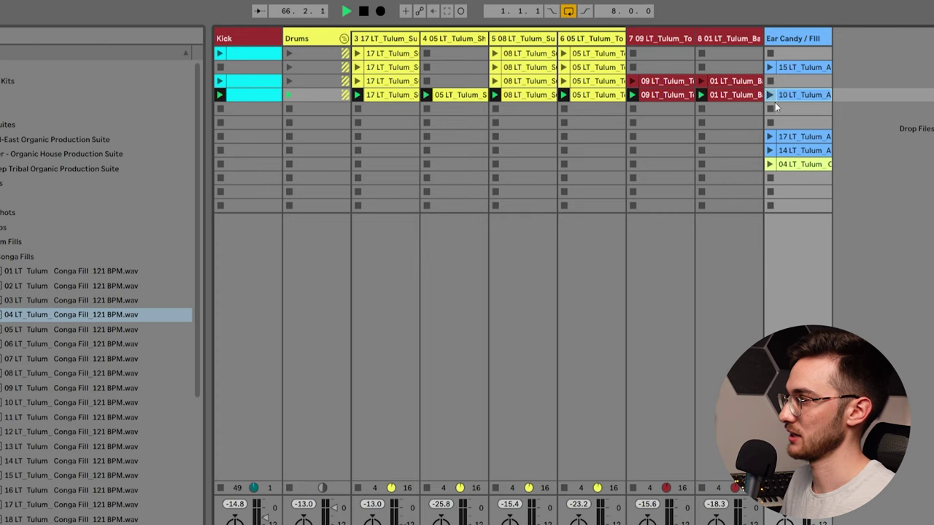
pyautogui.click(770, 165)
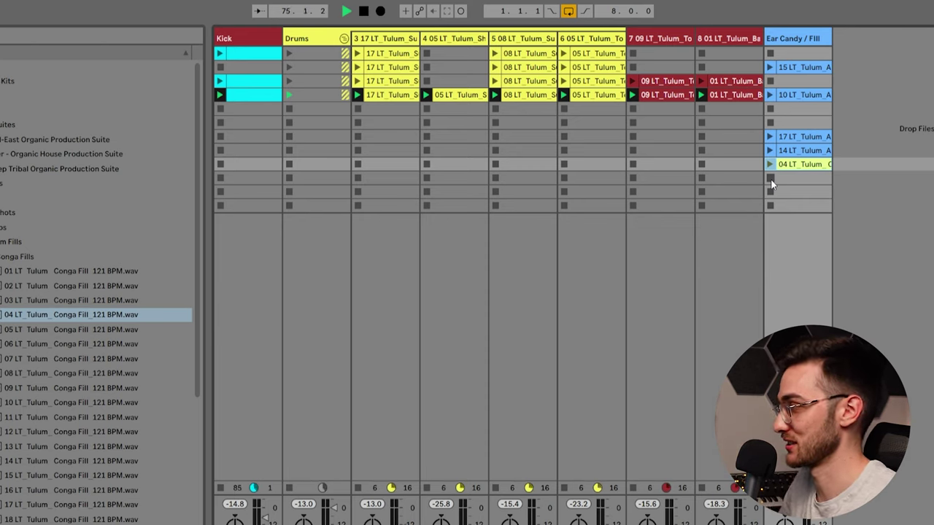
pyautogui.click(769, 150)
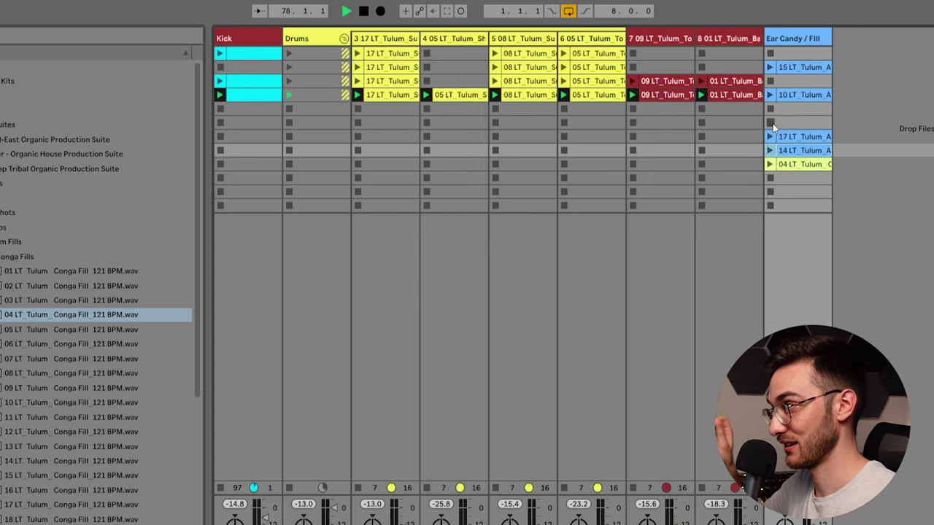
pyautogui.click(772, 123)
pyautogui.click(770, 97)
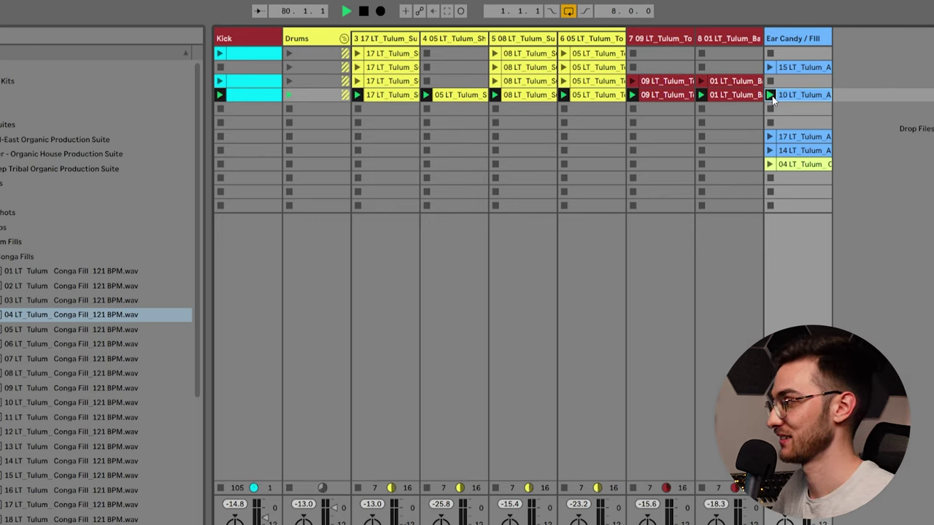
pyautogui.click(770, 110)
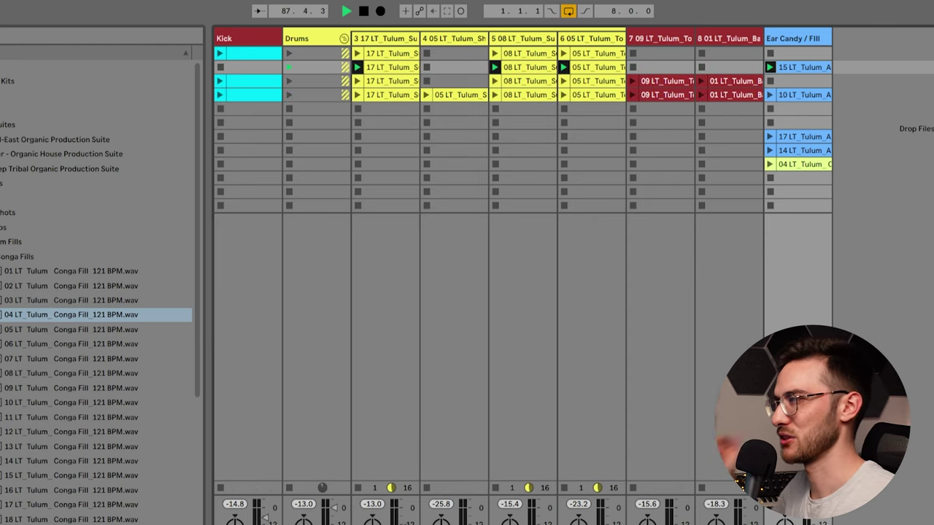
pyautogui.press('space')
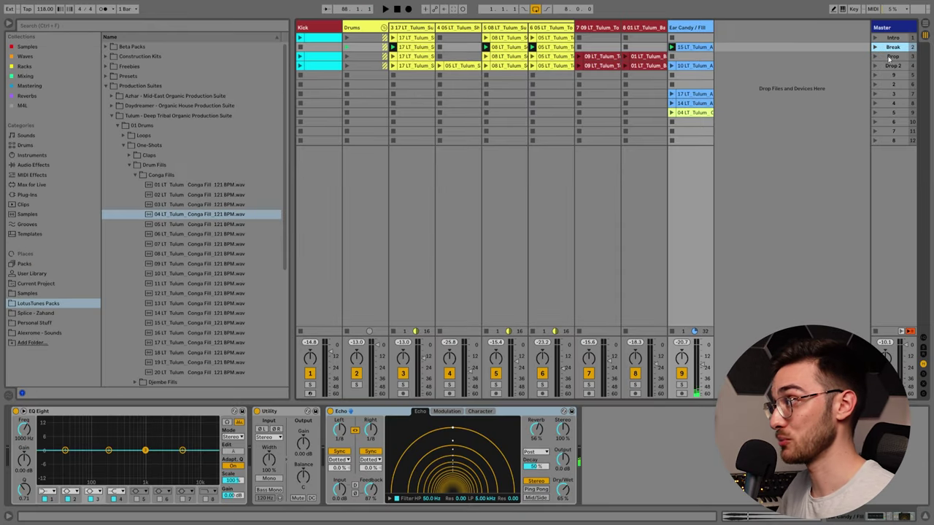
# Step: Duplicate Drop 2 into a new fifth scene named 'Break 2'
pyautogui.click(895, 66)
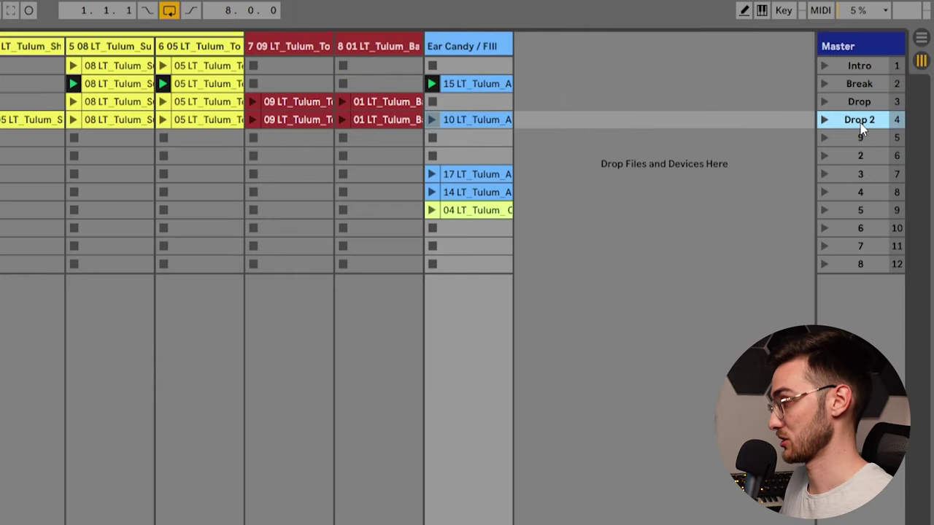
pyautogui.hotkey('ctrl', 'd')
pyautogui.hotkey('ctrl', 'r')
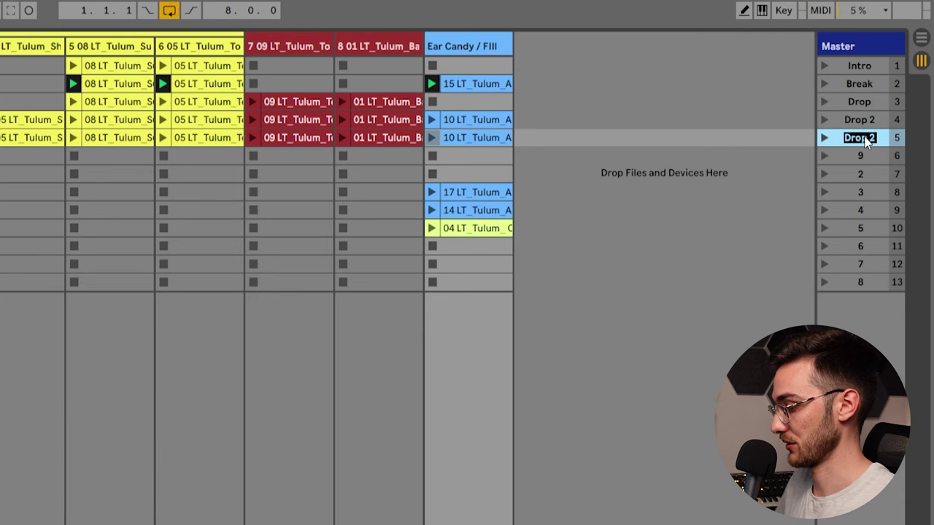
pyautogui.write('Break 2')
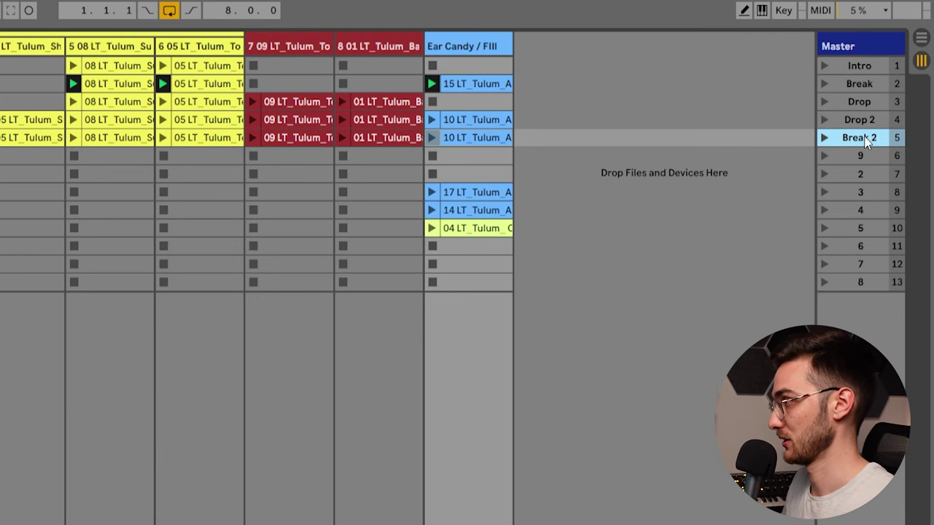
pyautogui.press('Return')
# Step: Remove the kick and shaker clips from Break 2, launch it, and select the Drop scene
pyautogui.click(328, 76)
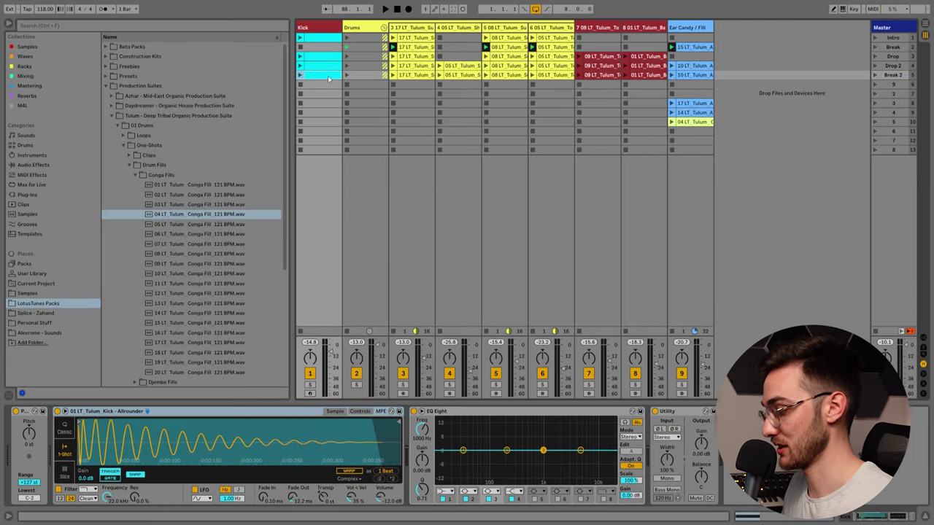
pyautogui.click(461, 76)
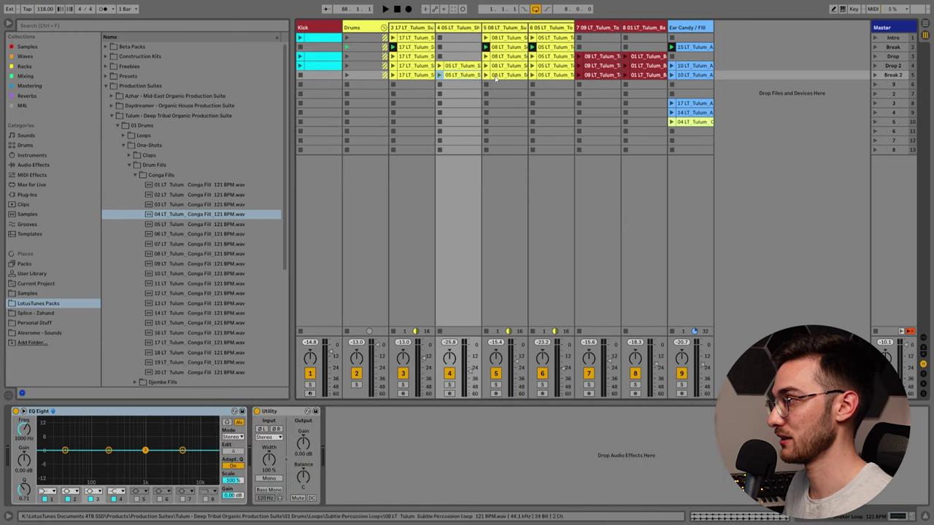
pyautogui.press('Delete')
pyautogui.click(875, 75)
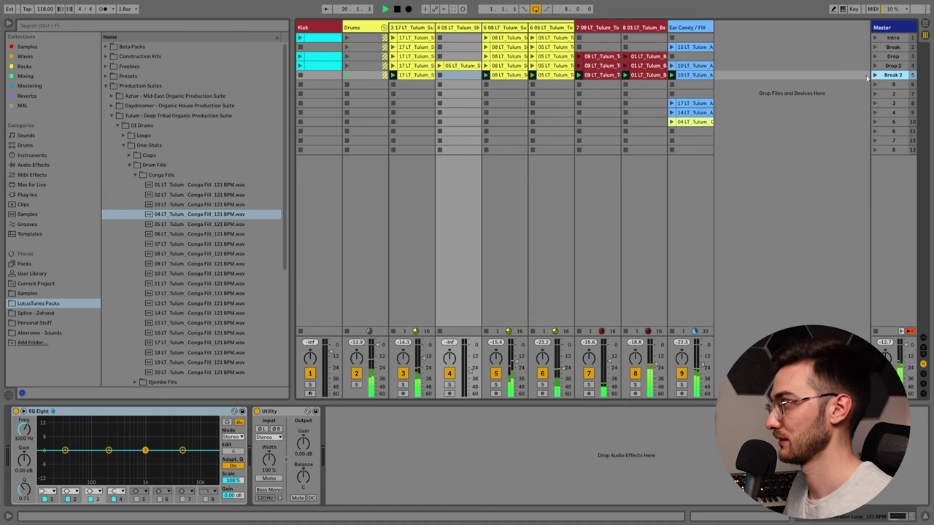
pyautogui.click(894, 57)
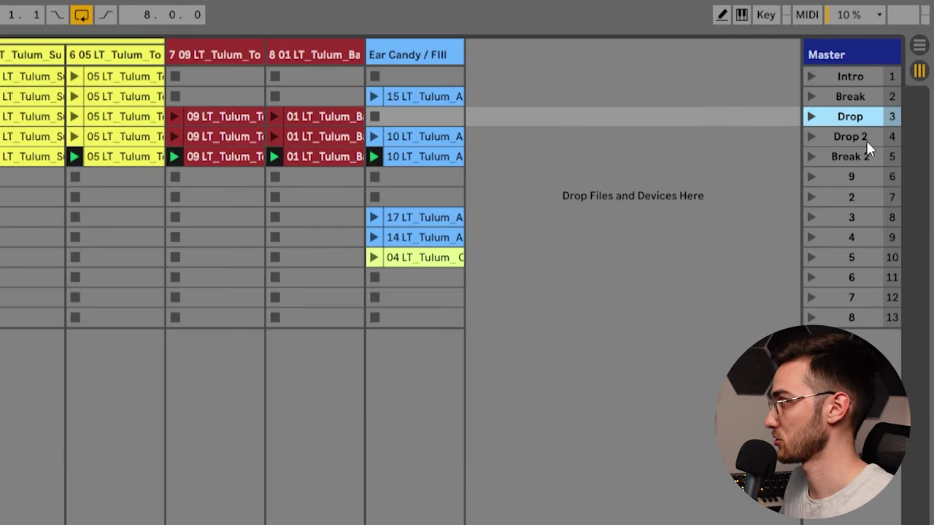
# Step: Duplicate Drop below Break 2 as scene 6, launch it, and add the 14 LT Tulum swell clip
pyautogui.hotkey('ctrl', 'd')
pyautogui.moveTo(856, 143); pyautogui.dragTo(851, 189)
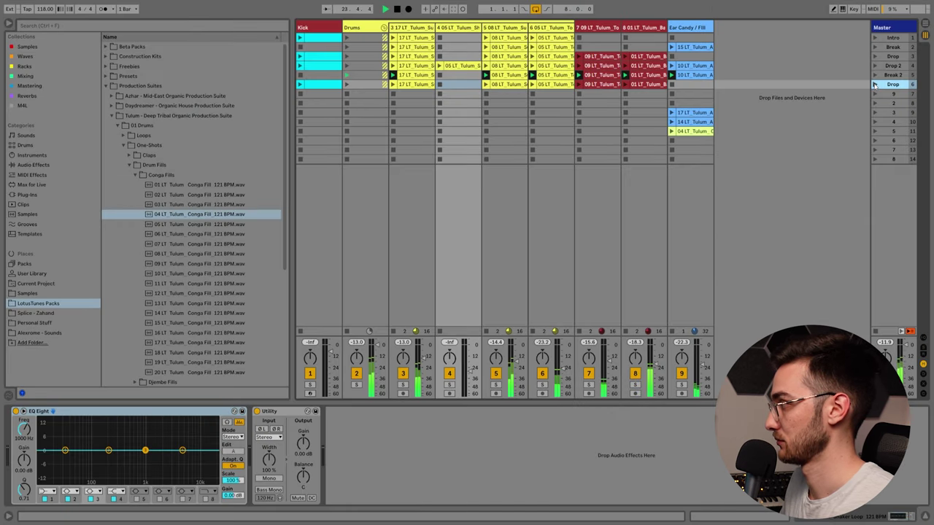
pyautogui.click(875, 85)
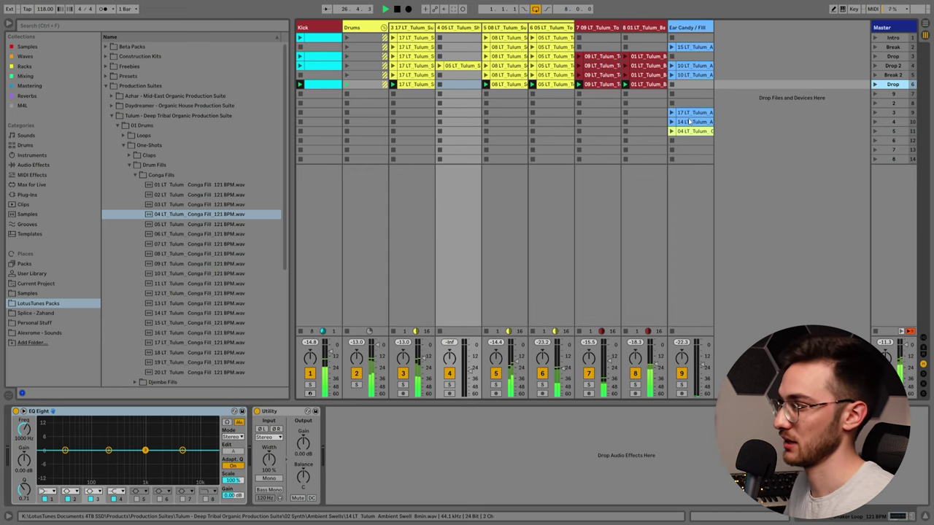
pyautogui.moveTo(690, 122); pyautogui.dragTo(694, 85)
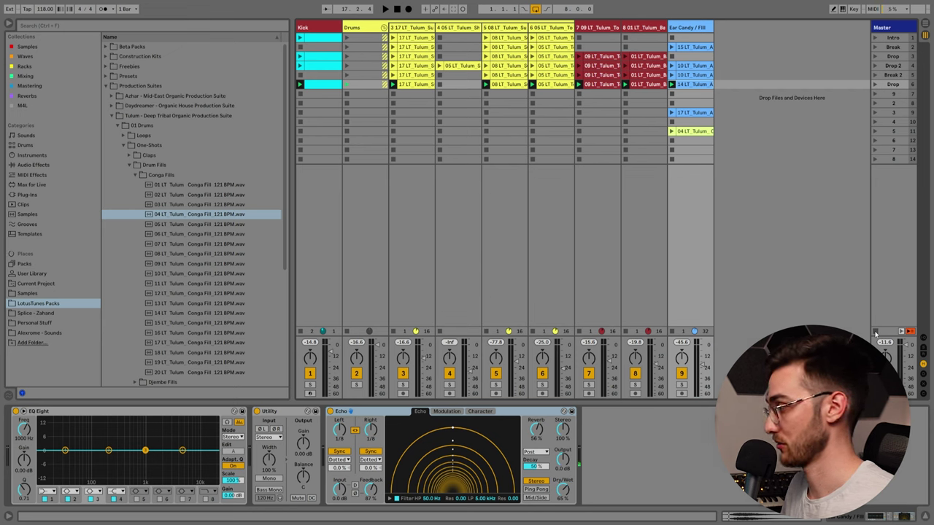
# Step: Stop all clips, start Arrangement recording, and launch the Intro scene
pyautogui.click(876, 333)
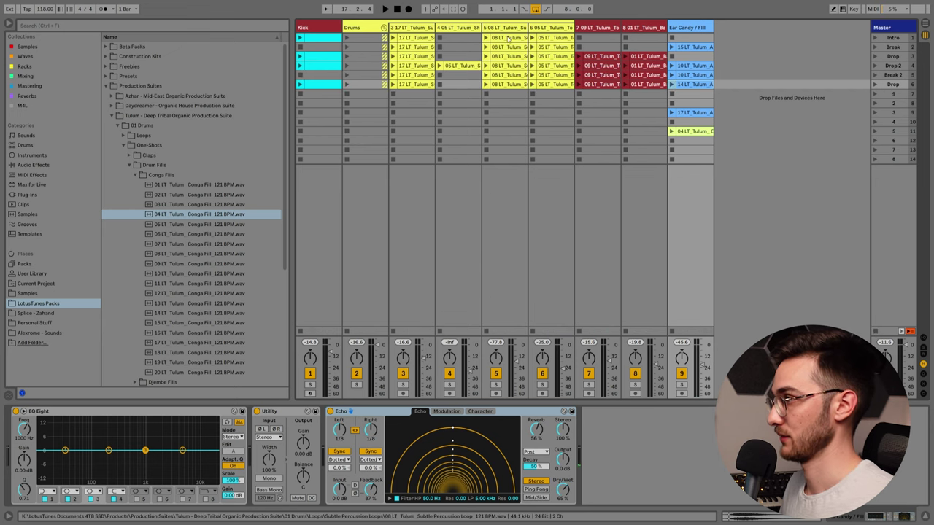
pyautogui.click(876, 39)
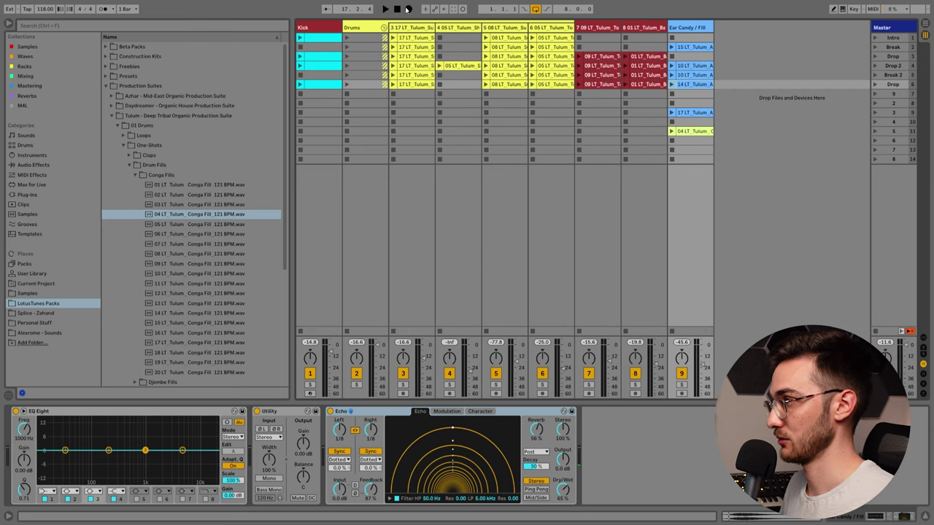
pyautogui.click(875, 39)
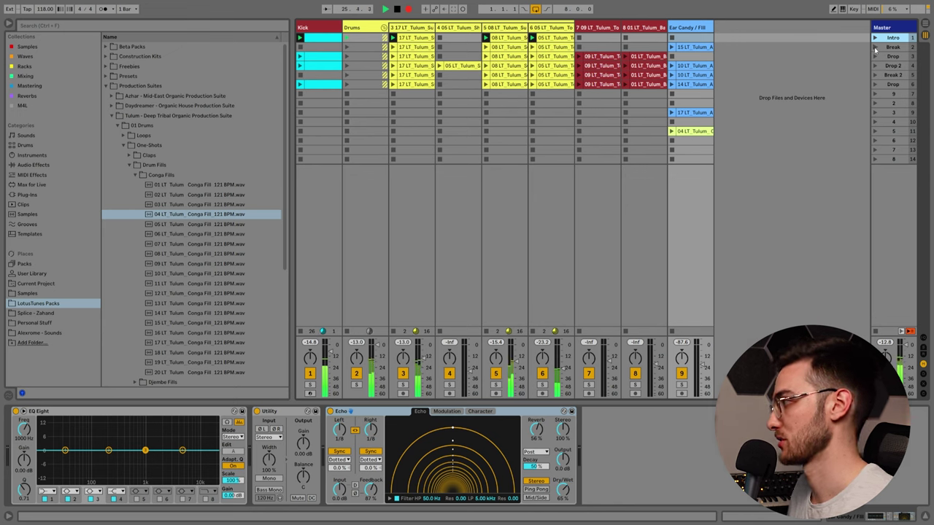
# Step: Launch Break and Drop, trigger the 04 and 17 Ear Candy fills, then launch Drop 2
pyautogui.click(875, 47)
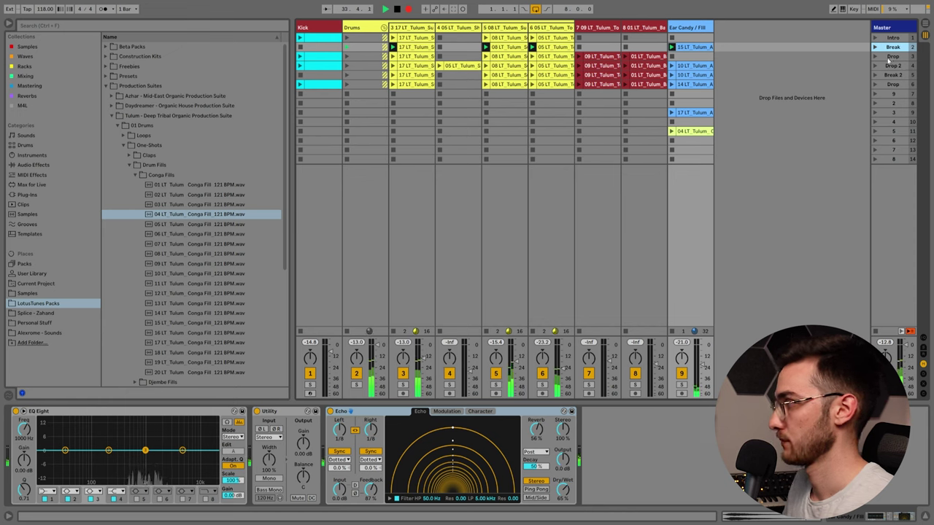
pyautogui.click(874, 57)
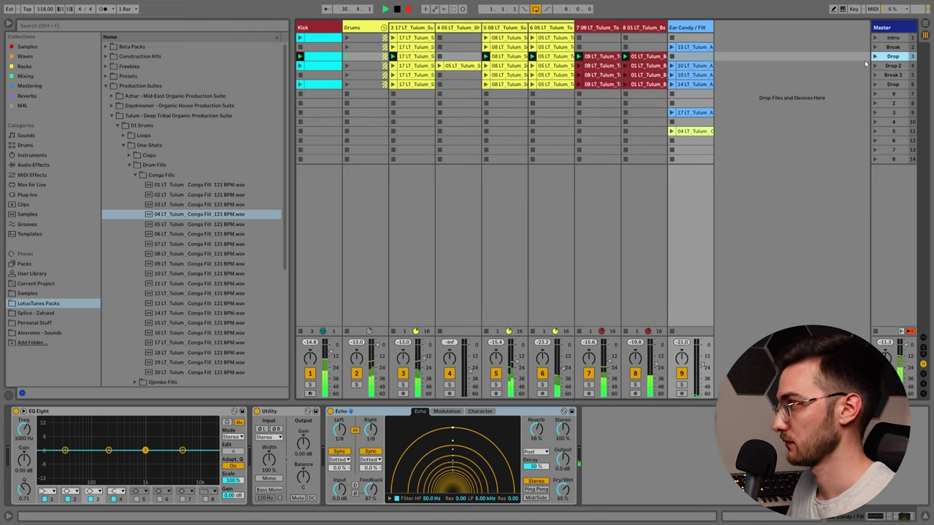
pyautogui.click(671, 132)
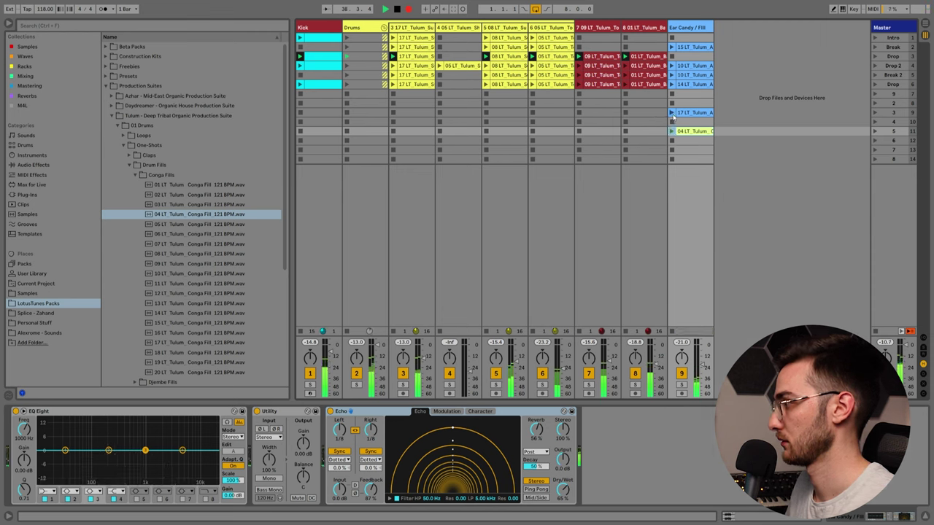
pyautogui.click(671, 113)
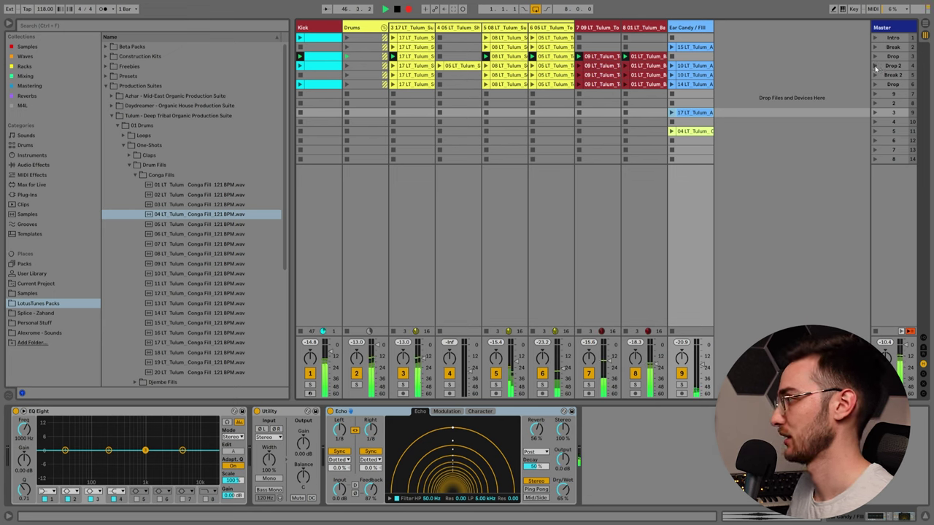
pyautogui.click(875, 66)
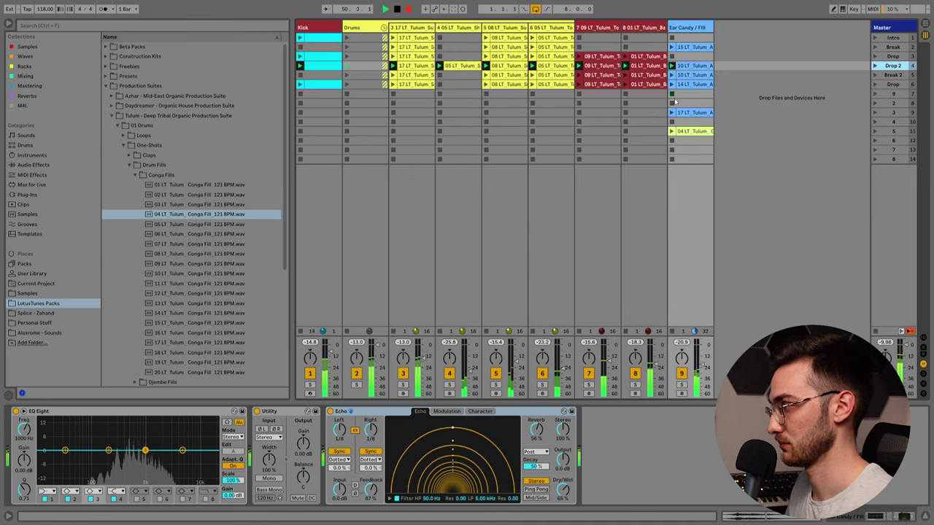
# Step: Play Break 2 with Ear Candy clips 14, 15, 10 and 04, then launch the final Drop scene
pyautogui.click(681, 66)
pyautogui.hotkey('ctrl', 'd')
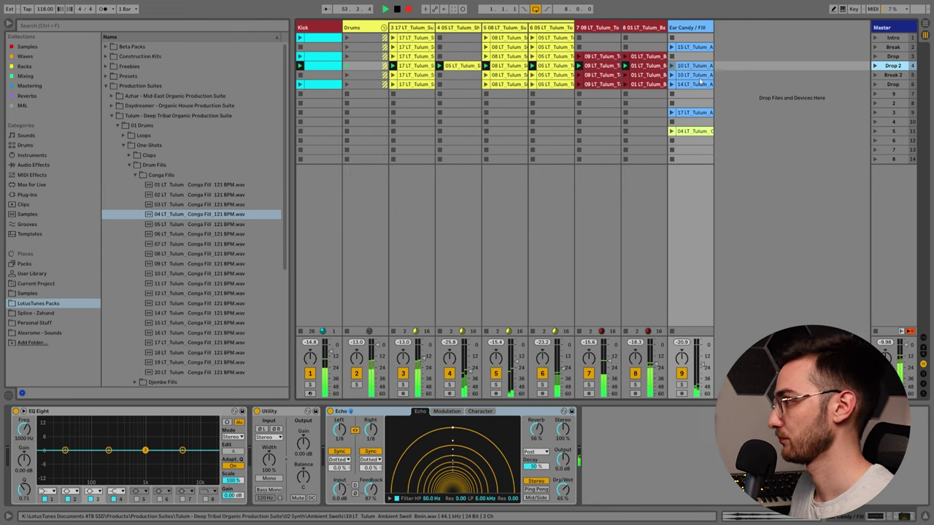
pyautogui.click(875, 75)
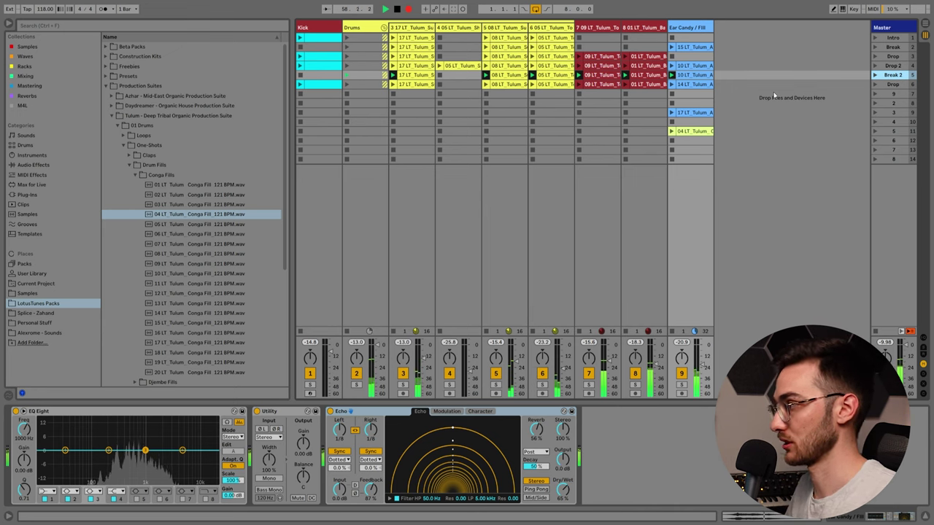
pyautogui.click(671, 85)
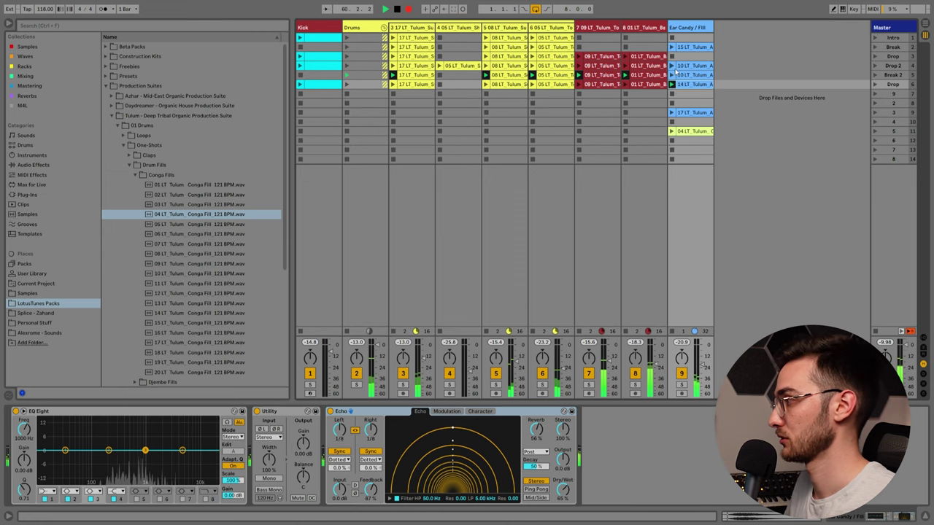
pyautogui.click(671, 46)
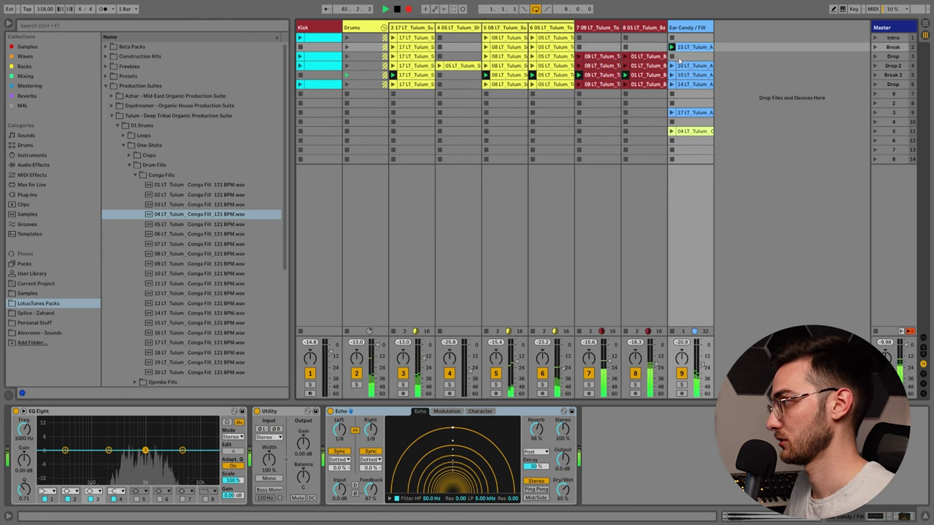
pyautogui.click(672, 66)
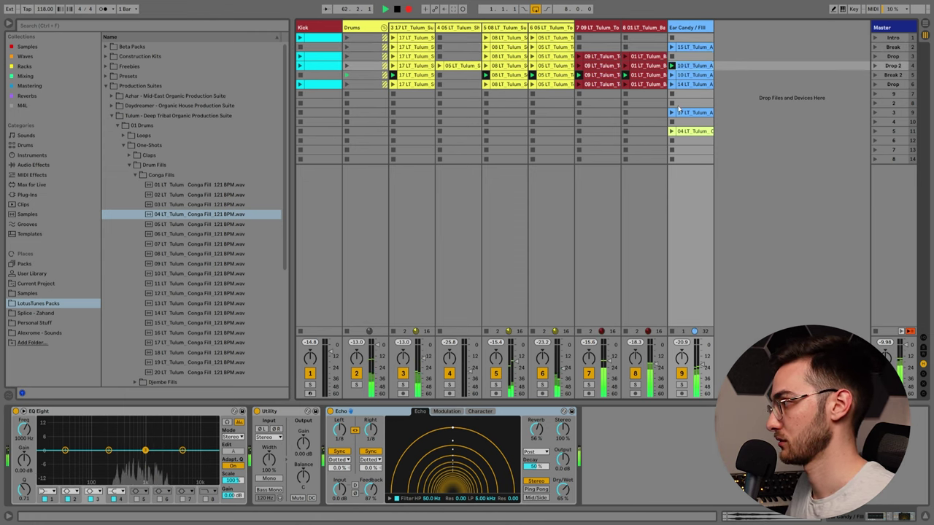
pyautogui.click(671, 132)
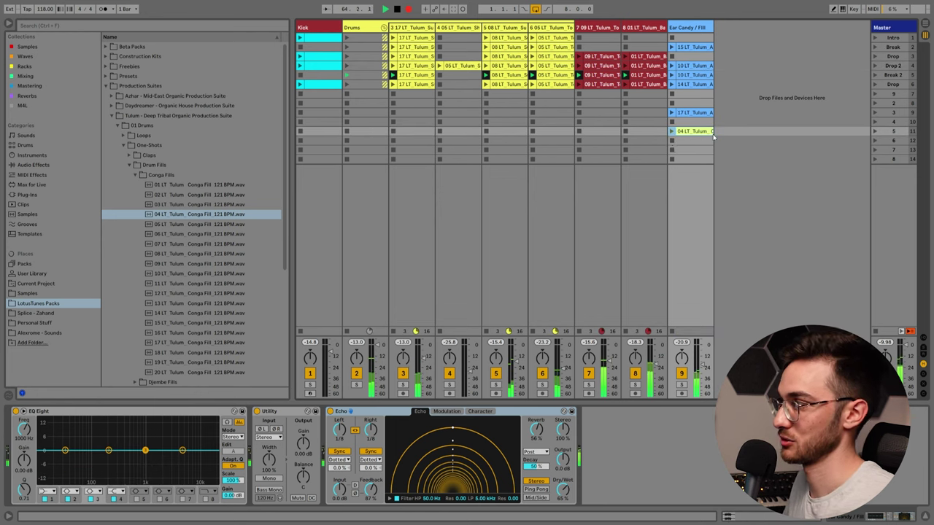
pyautogui.click(875, 85)
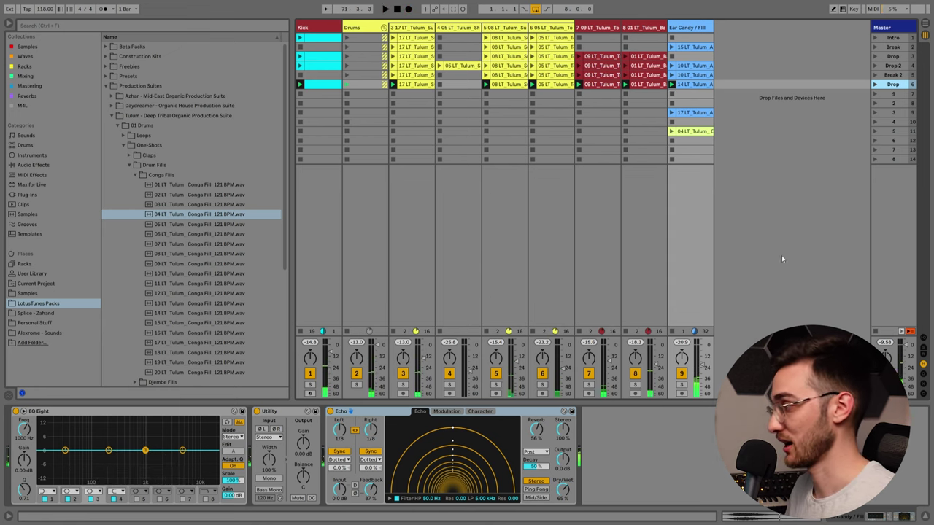
# Step: Show the recorded jam in Arrangement view, resume arrangement playback, and set a finer fixed grid
pyautogui.press('Tab')
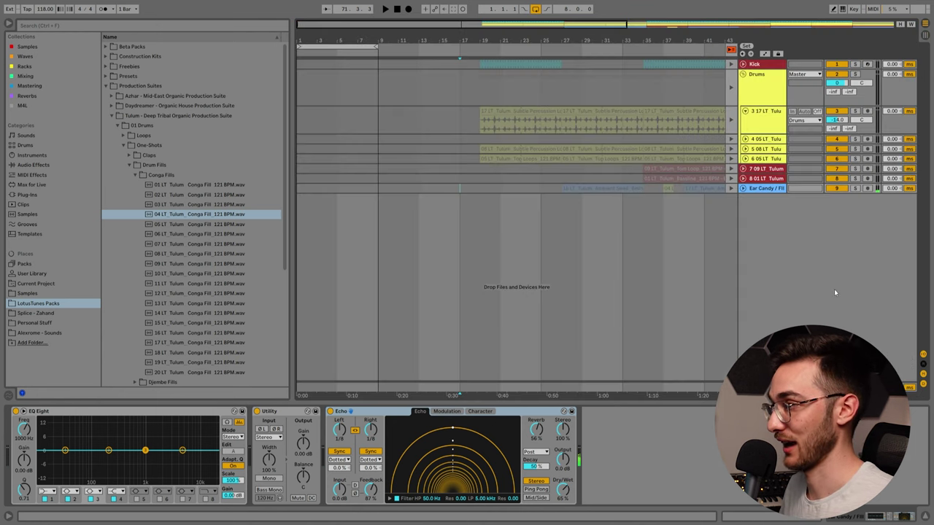
pyautogui.press('-')
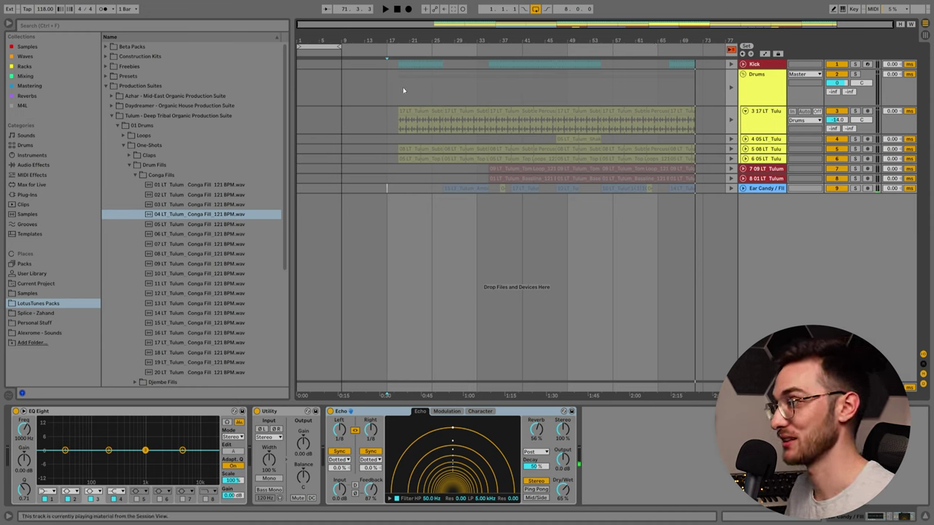
pyautogui.click(731, 51)
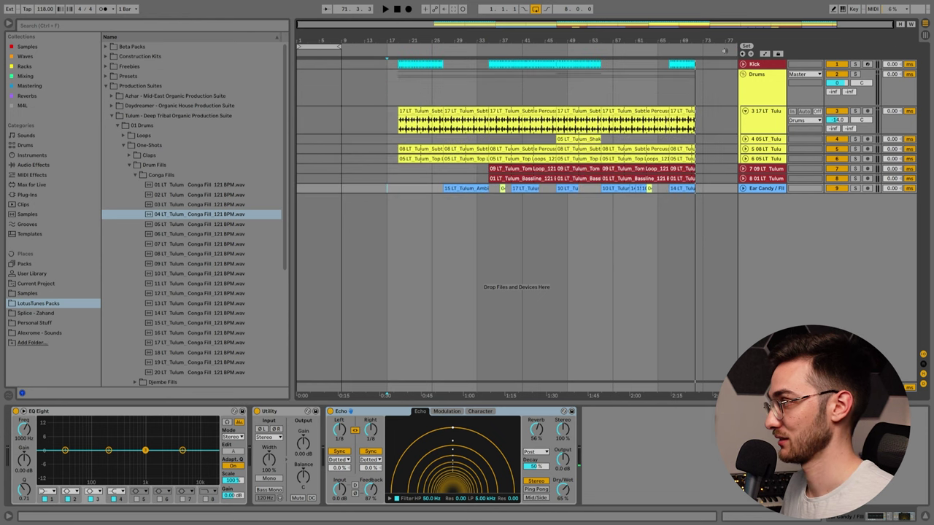
pyautogui.rightClick(406, 90)
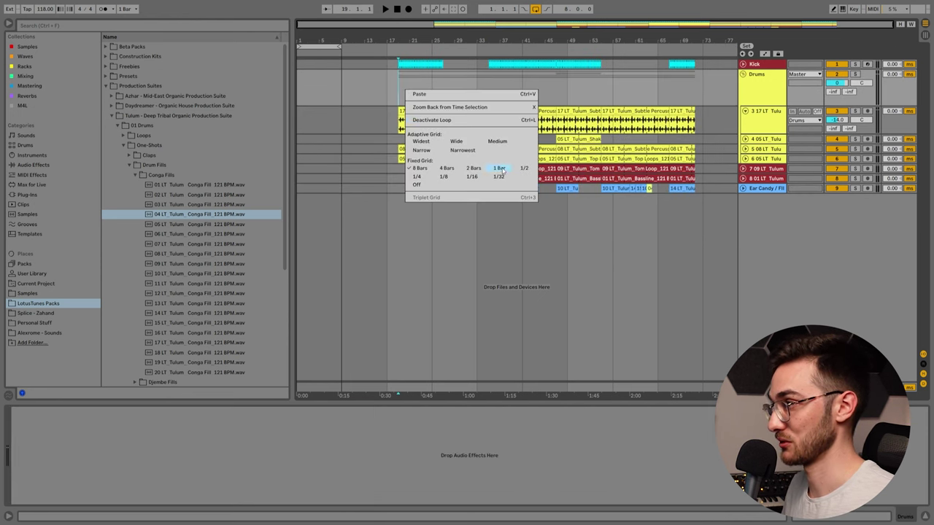
pyautogui.click(473, 179)
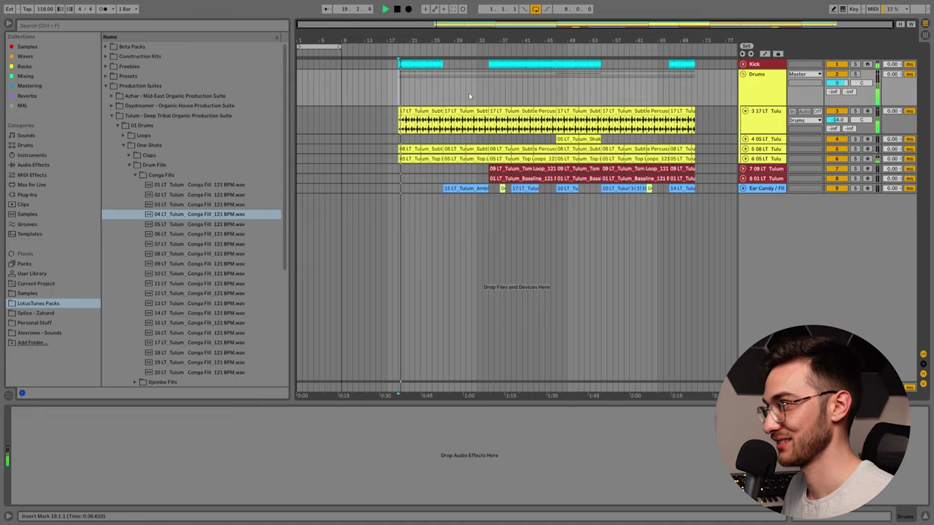